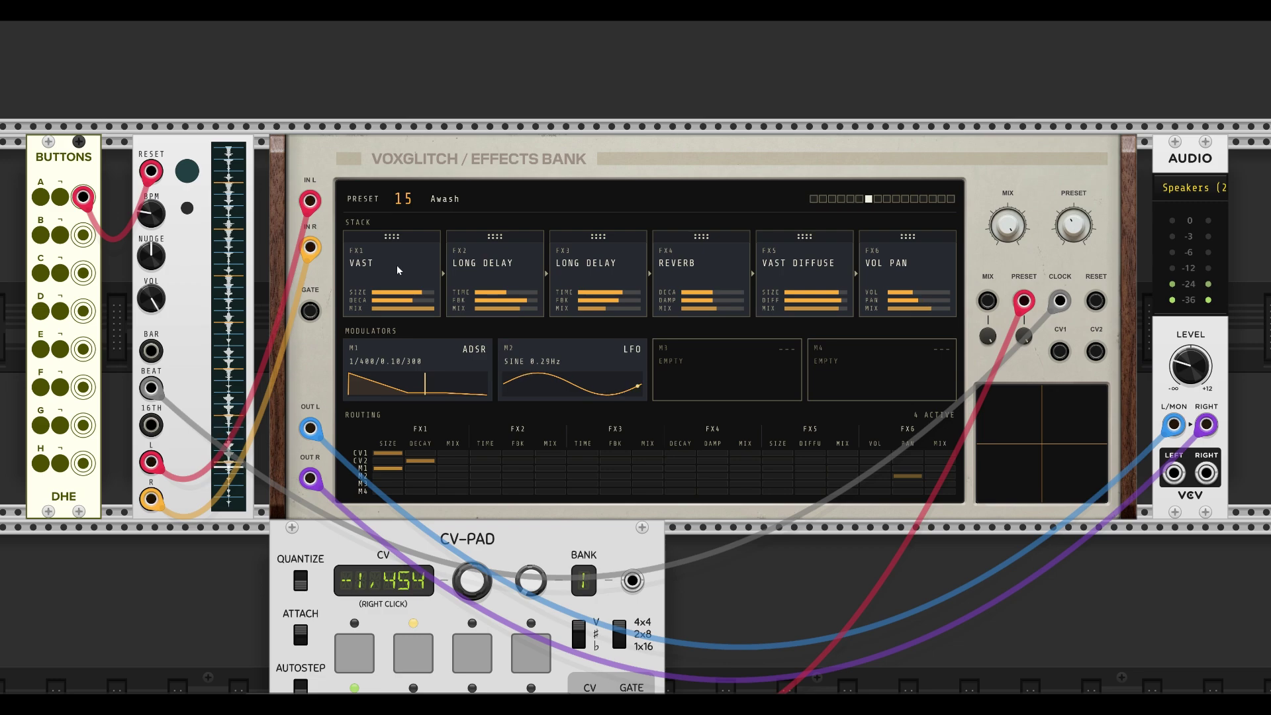
# Examine the Awash preset's Vast effect parameters, the list of available effects, and the ADSR and LFO modulator settings
pyautogui.click(395, 287)
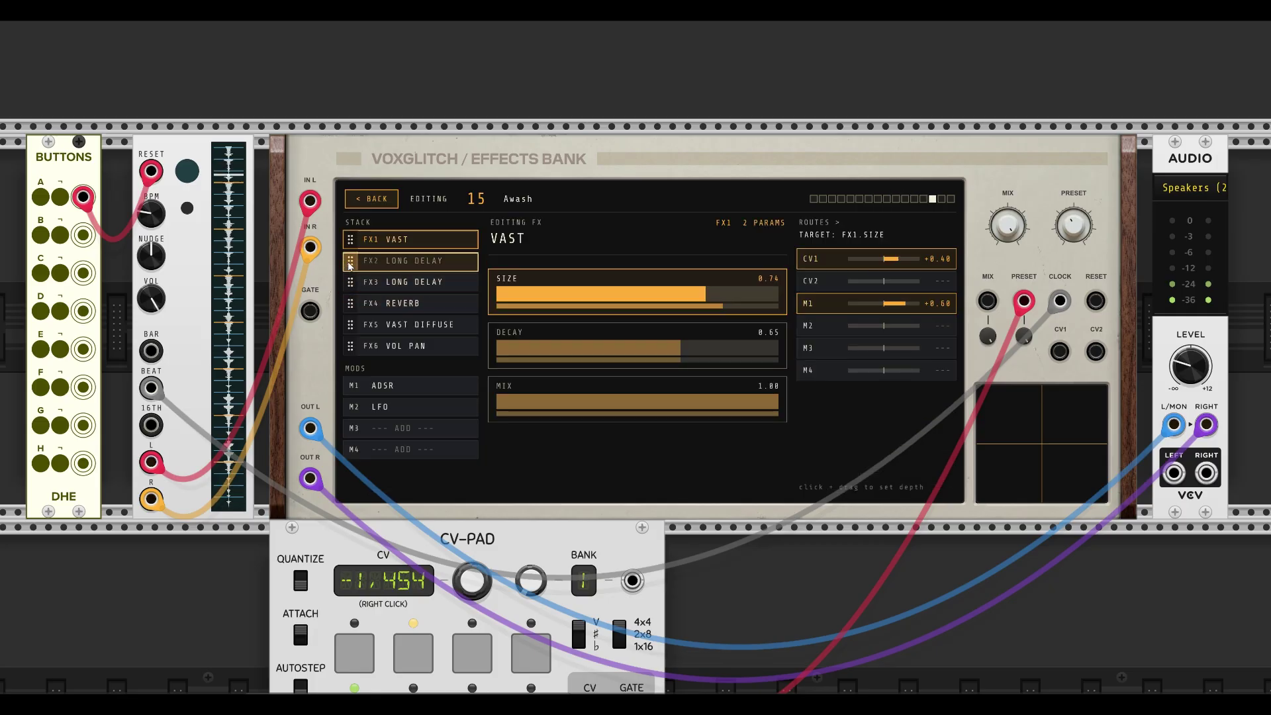
pyautogui.click(381, 279)
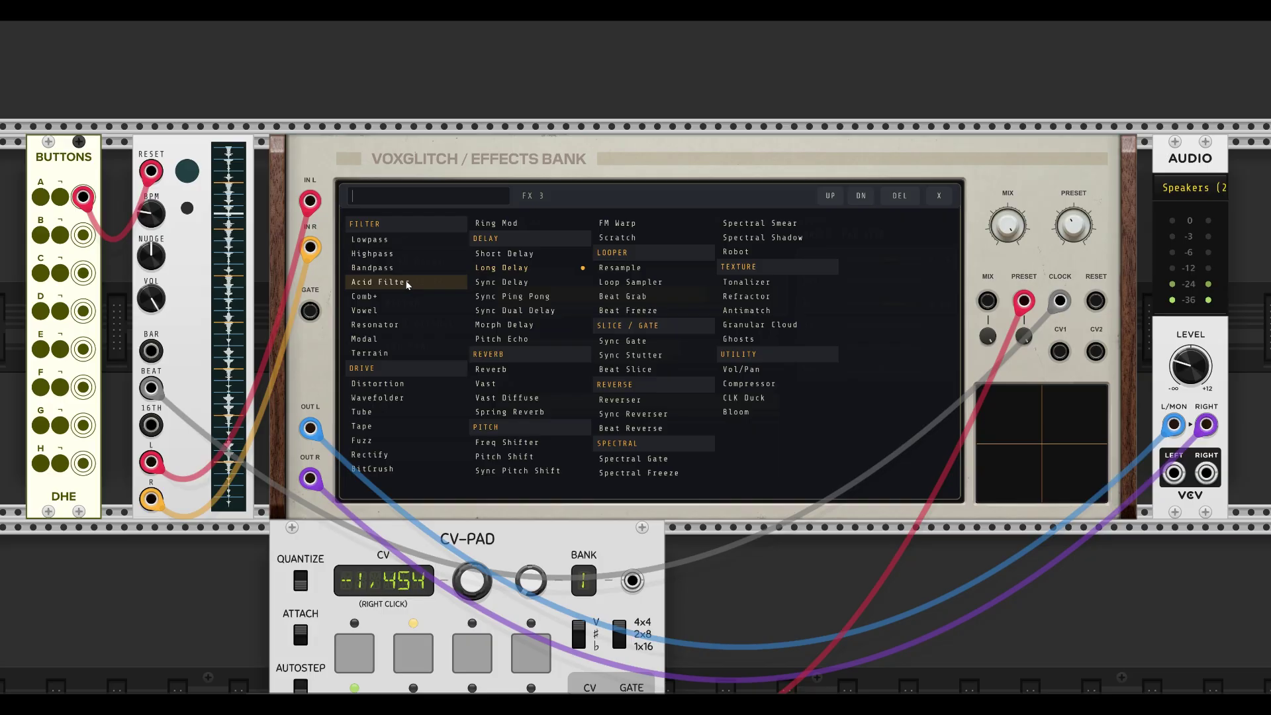
pyautogui.click(939, 197)
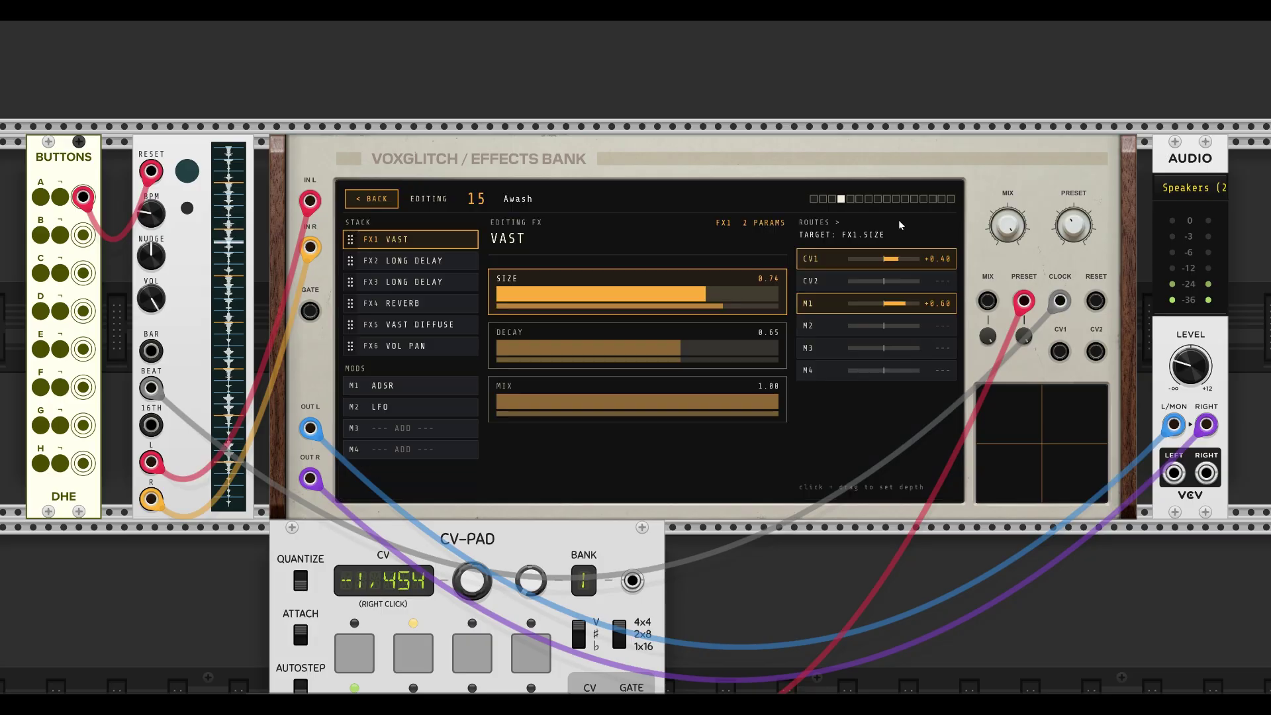
pyautogui.click(411, 387)
pyautogui.click(407, 404)
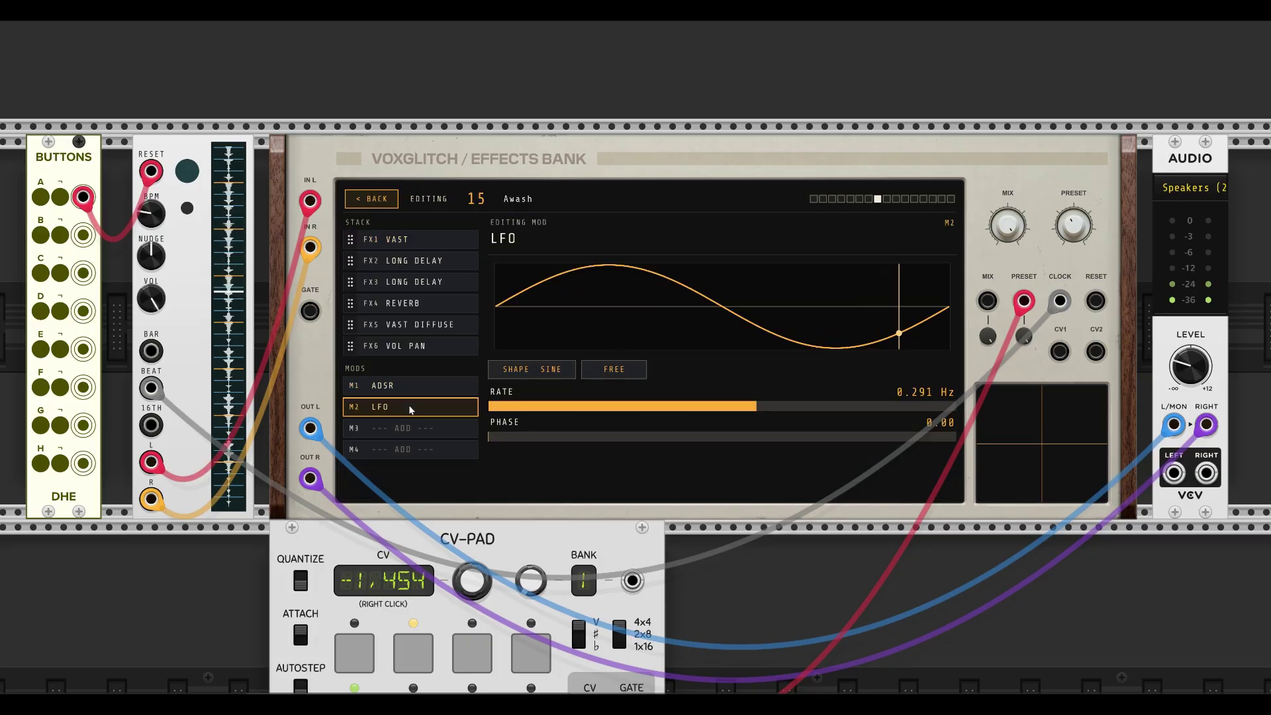
pyautogui.click(371, 199)
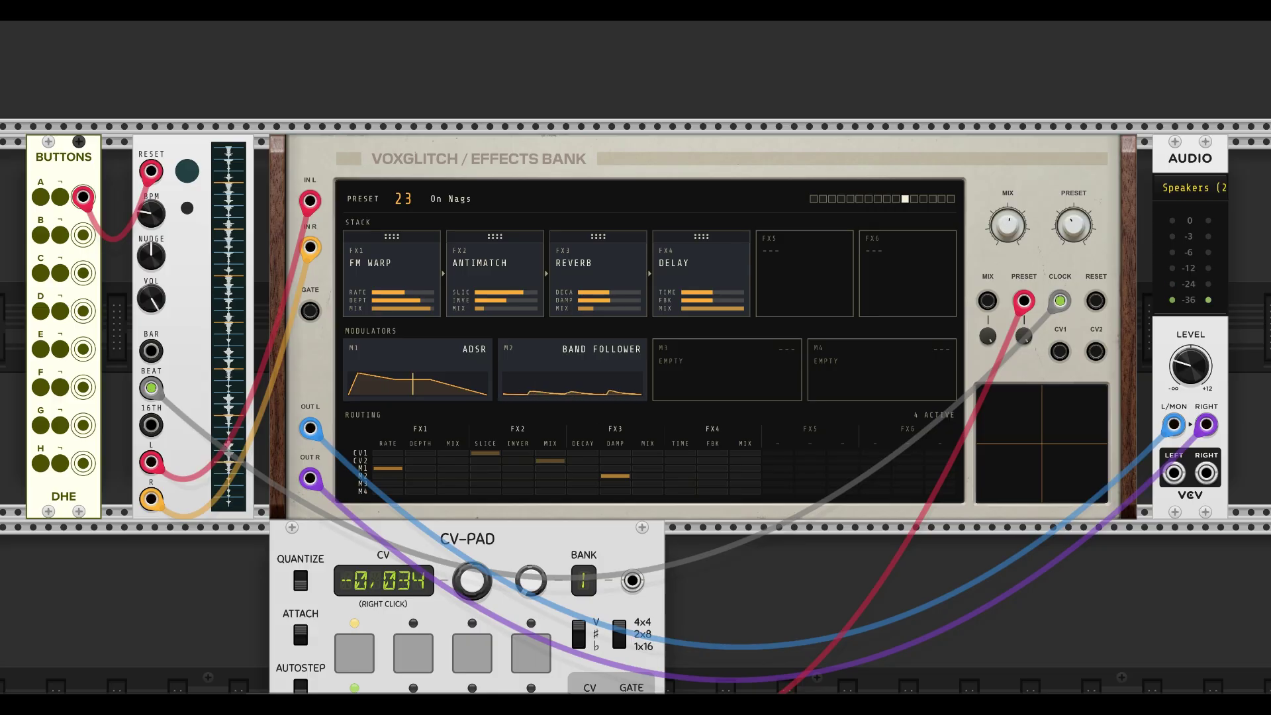
# Disconnect the CV-PAD cable from the Effects Bank's PRESET input
pyautogui.moveTo(1059, 302)
pyautogui.mouseDown()
pyautogui.moveTo(1013, 219)
pyautogui.moveTo(1066, 236)
pyautogui.moveTo(1059, 302)
pyautogui.mouseUp()
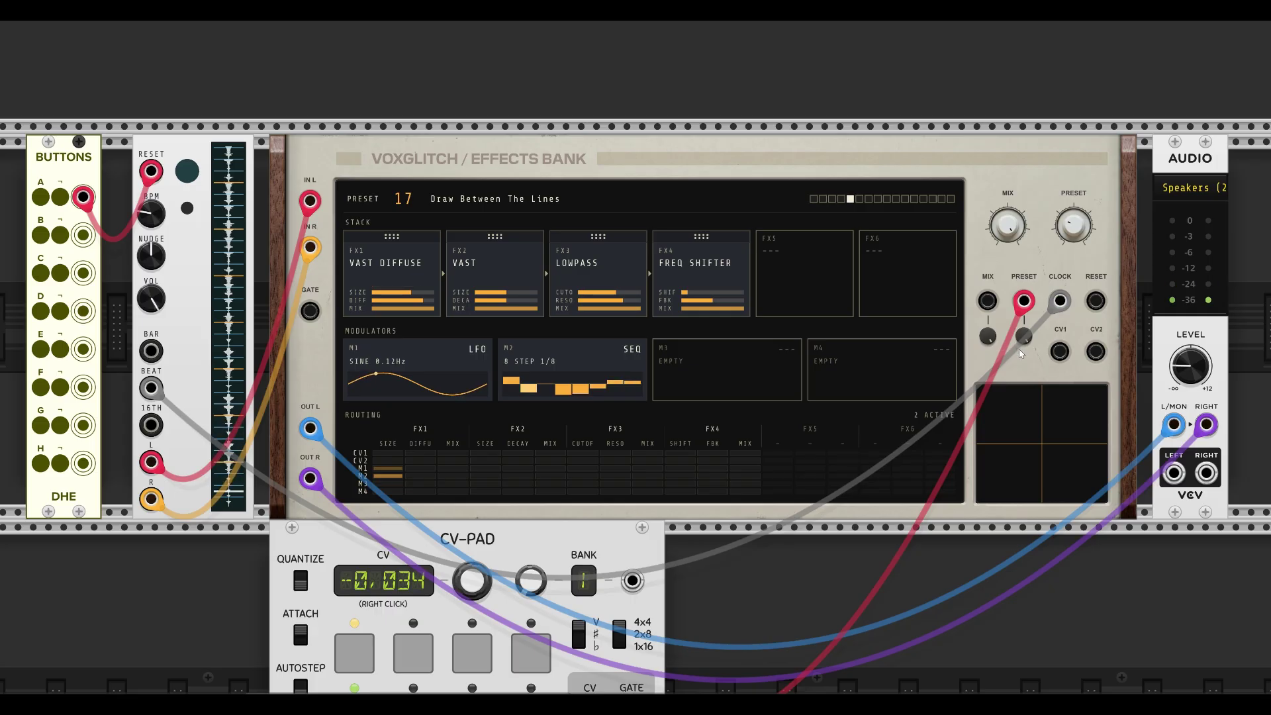
pyautogui.moveTo(1023, 301)
pyautogui.mouseDown()
pyautogui.moveTo(1011, 277)
pyautogui.moveTo(1023, 301)
pyautogui.mouseUp()
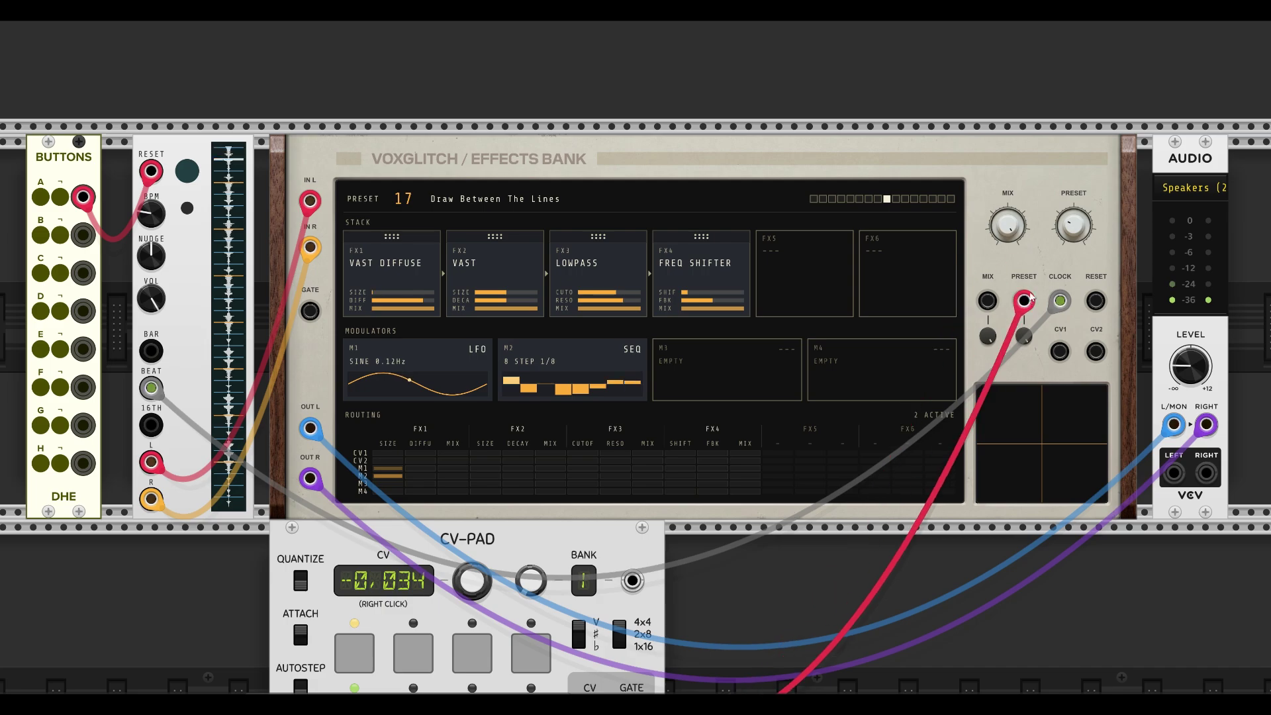
pyautogui.scroll(-4, 835, 536)
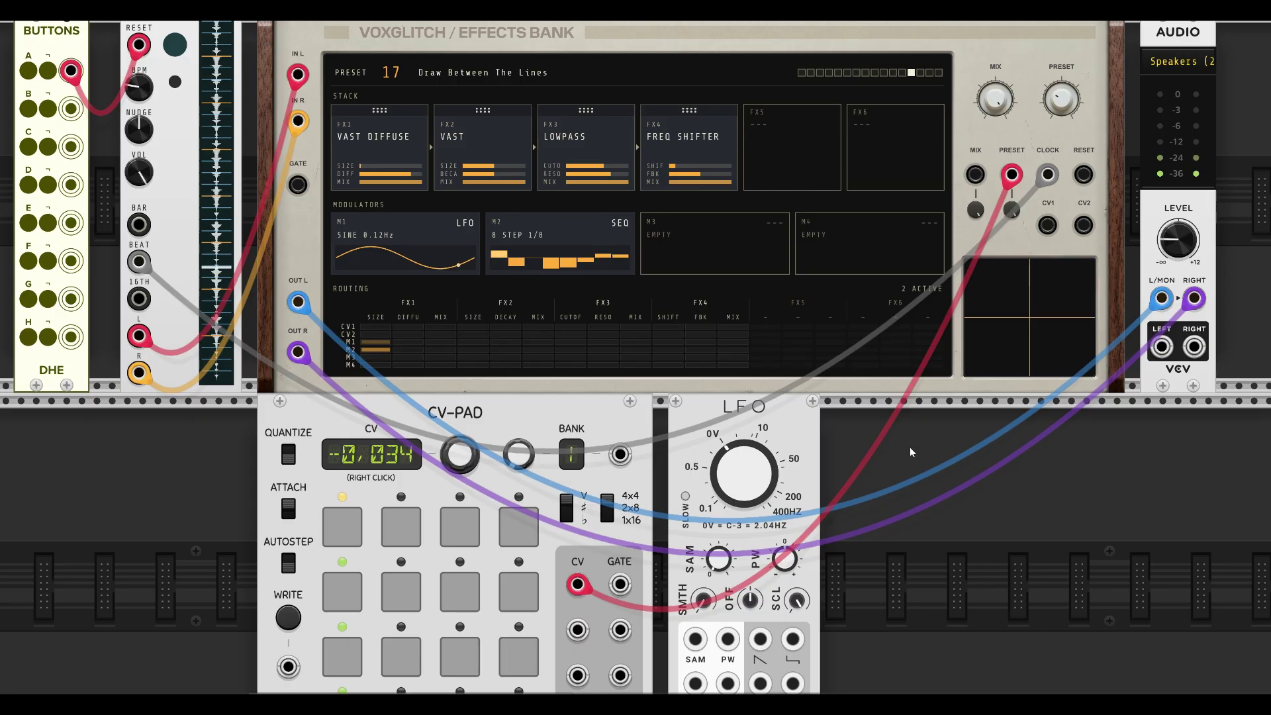
pyautogui.moveTo(760, 639); pyautogui.dragTo(1057, 427)
pyautogui.moveTo(1011, 175); pyautogui.dragTo(1061, 398)
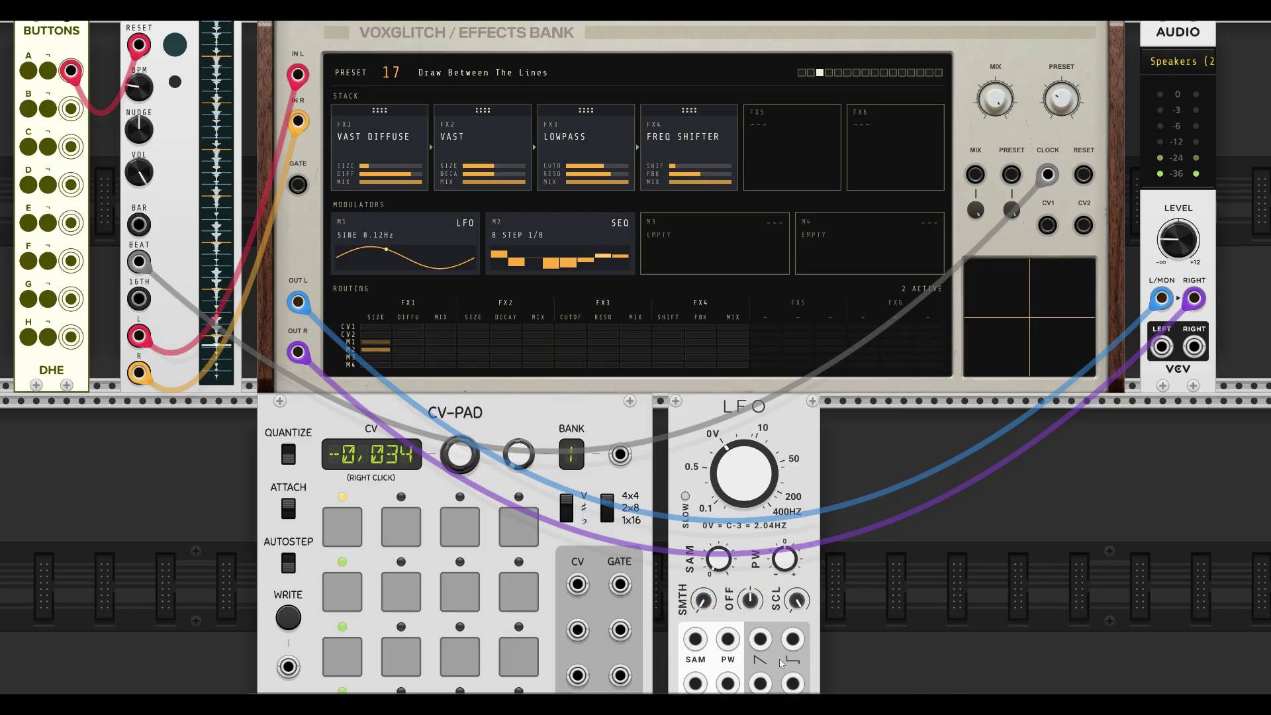
# Try modulating preset selection by patching the LFO's falling ramp output into the PRESET input, and remove that cable again
pyautogui.moveTo(760, 638); pyautogui.dragTo(1012, 175)
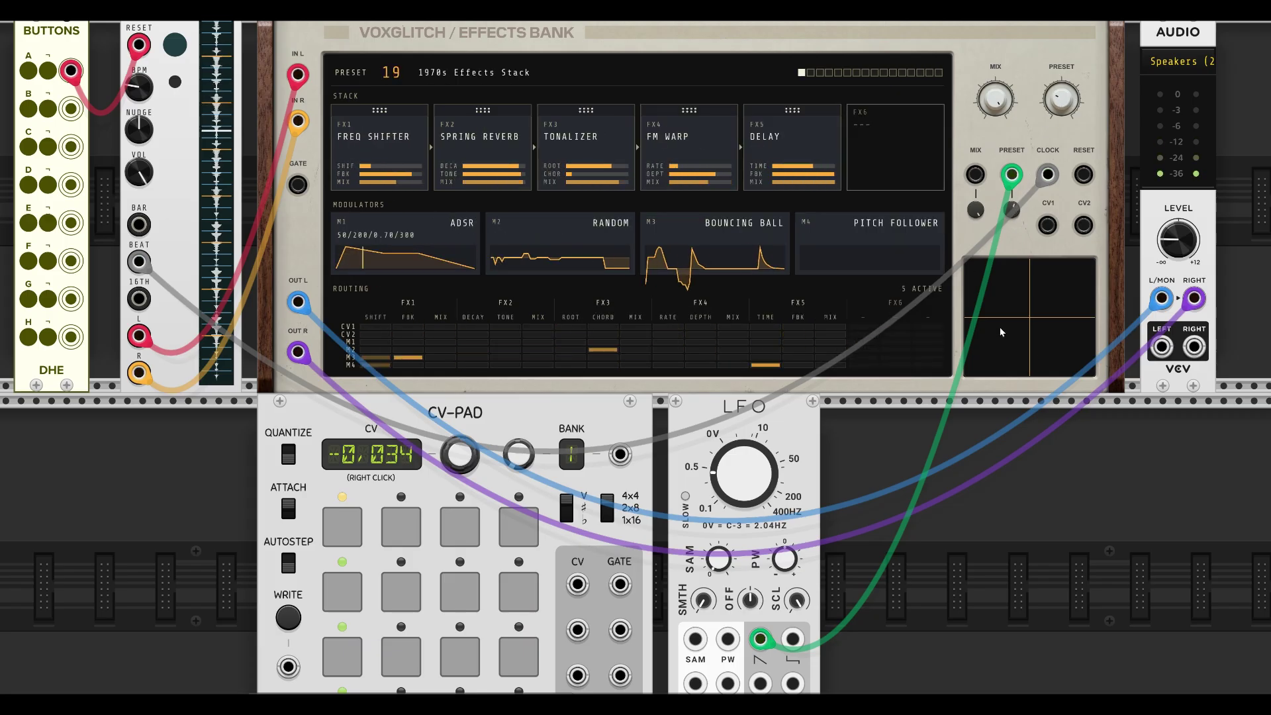
pyautogui.moveTo(999, 327); pyautogui.dragTo(1047, 469)
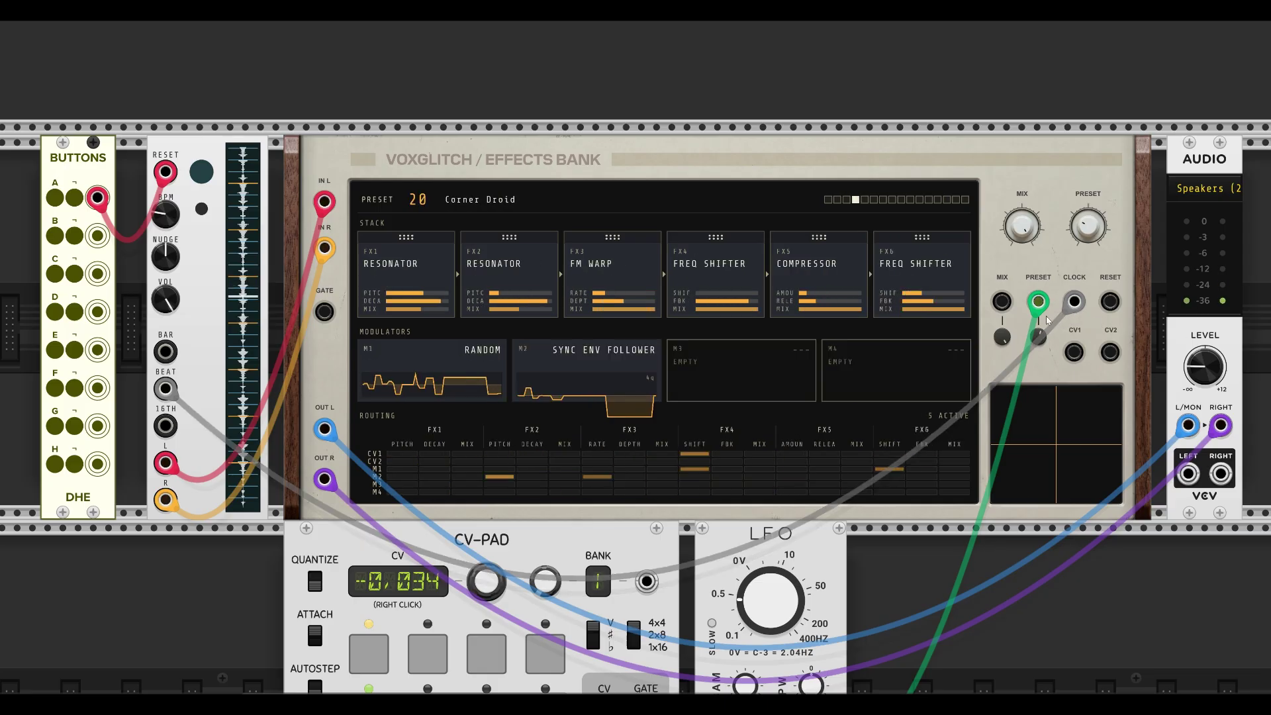
pyautogui.moveTo(1040, 303)
pyautogui.mouseDown()
pyautogui.moveTo(1072, 553)
pyautogui.moveTo(1099, 573)
pyautogui.mouseUp()
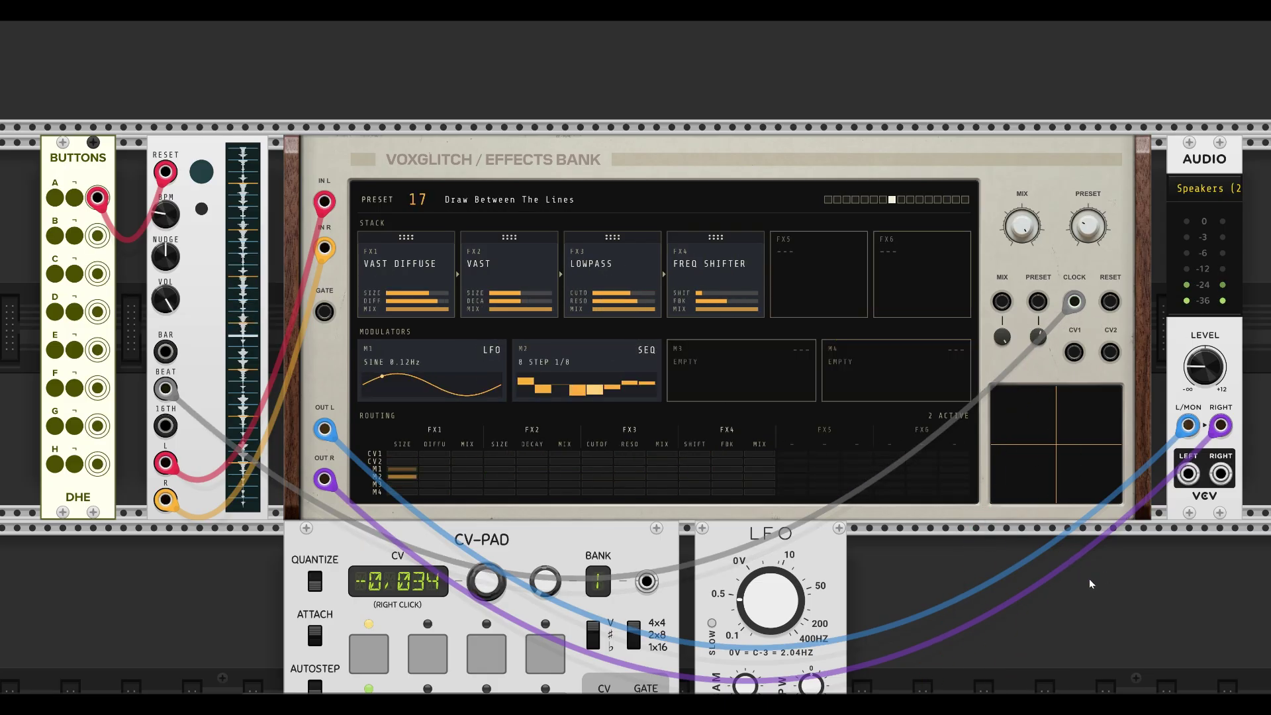
# Set the Effects Bank's mix mode to Parallel (dry stays full, wet adds on top)
pyautogui.moveTo(324, 311); pyautogui.dragTo(337, 423)
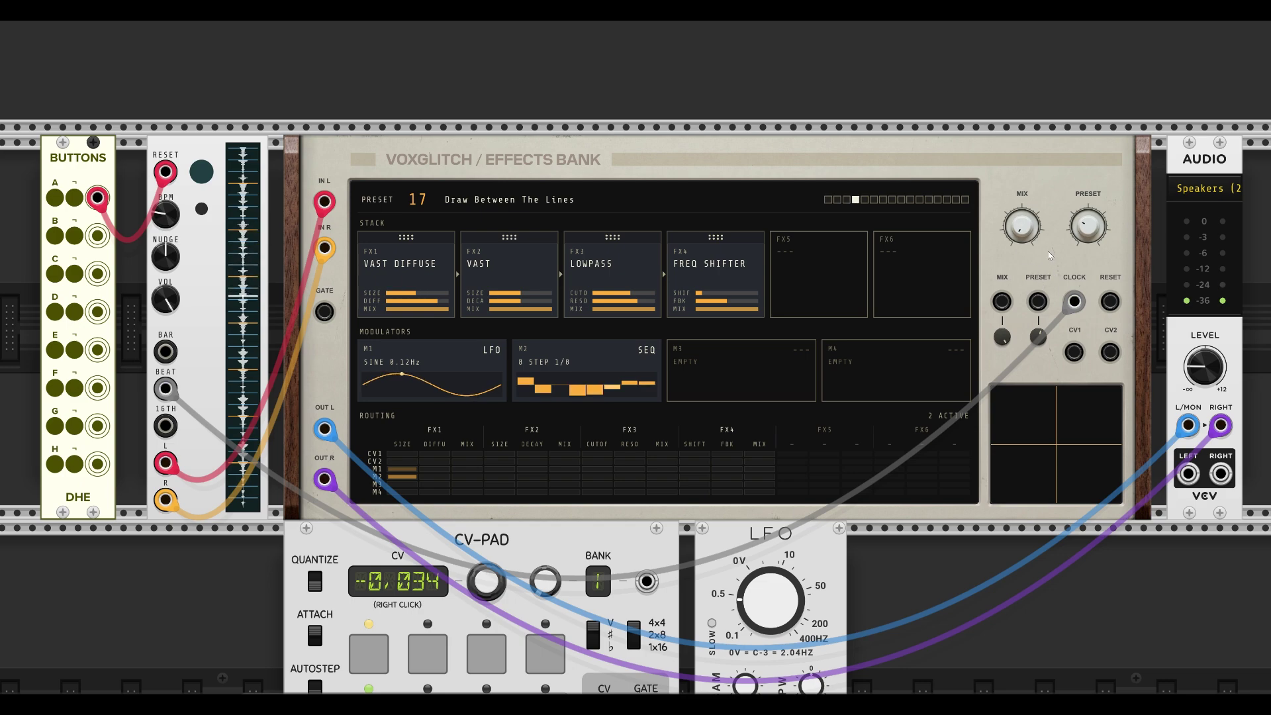
pyautogui.moveTo(1025, 233); pyautogui.dragTo(1023, 233)
pyautogui.rightClick(737, 160)
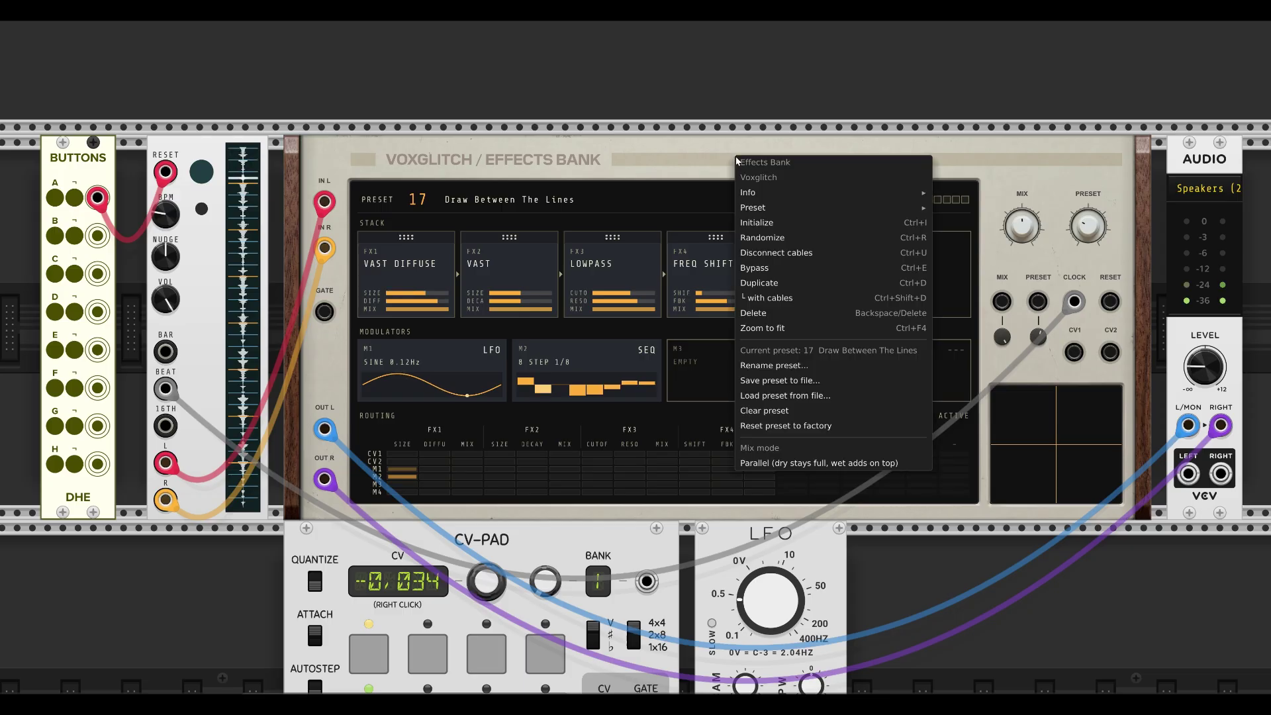
pyautogui.click(810, 463)
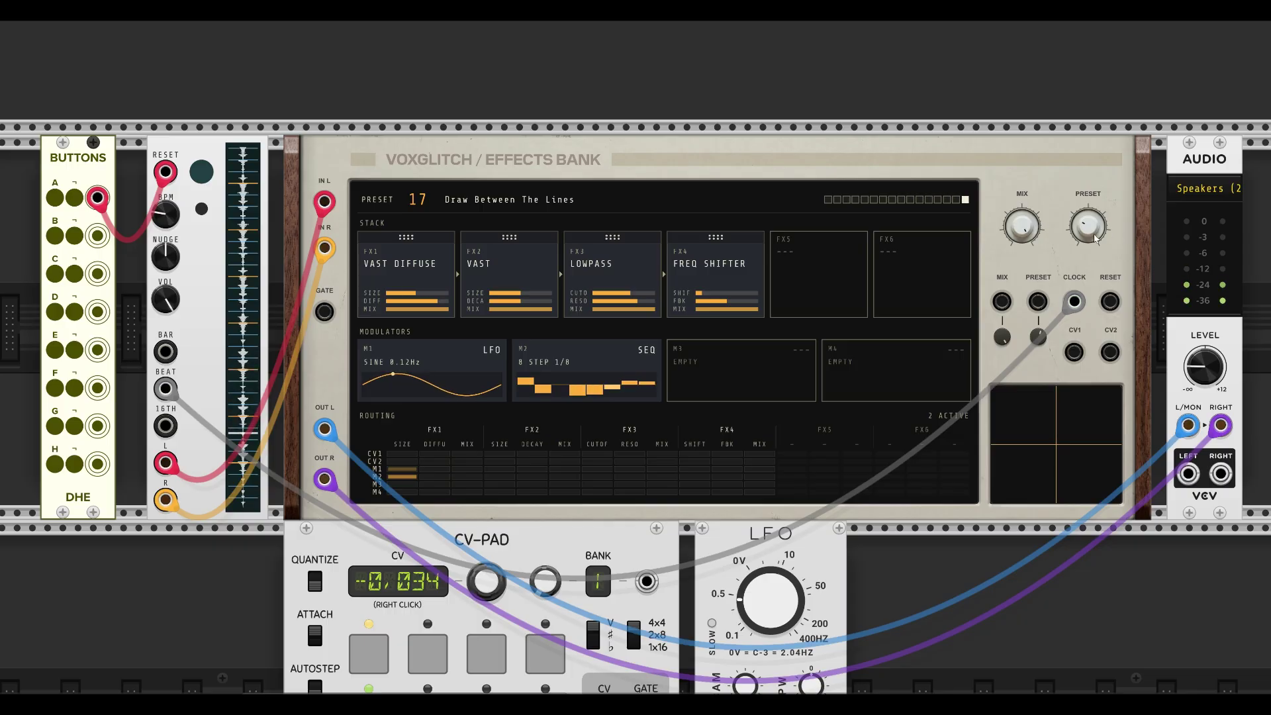
# Dial through the presets to 14, Anxiety v2, and try its X/Y performance pad
pyautogui.moveTo(1084, 225); pyautogui.dragTo(1039, 220)
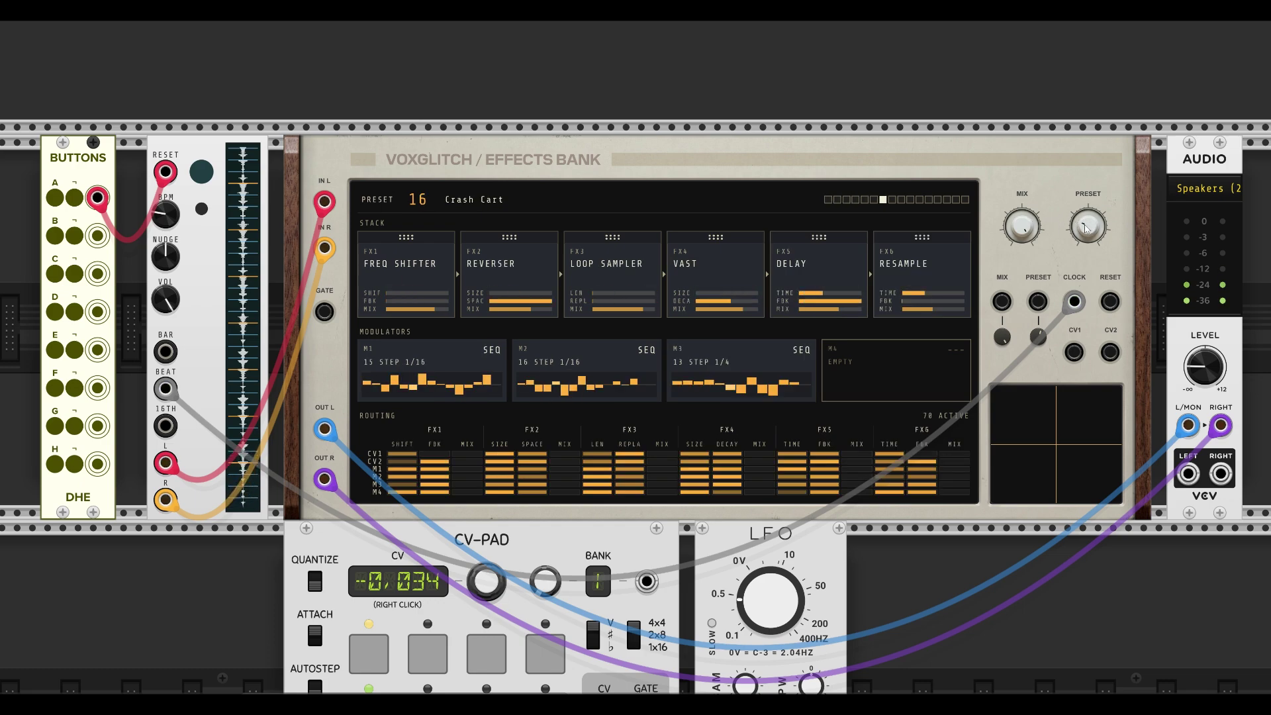
pyautogui.moveTo(1088, 227)
pyautogui.mouseDown()
pyautogui.moveTo(1031, 225)
pyautogui.moveTo(1079, 229)
pyautogui.mouseUp()
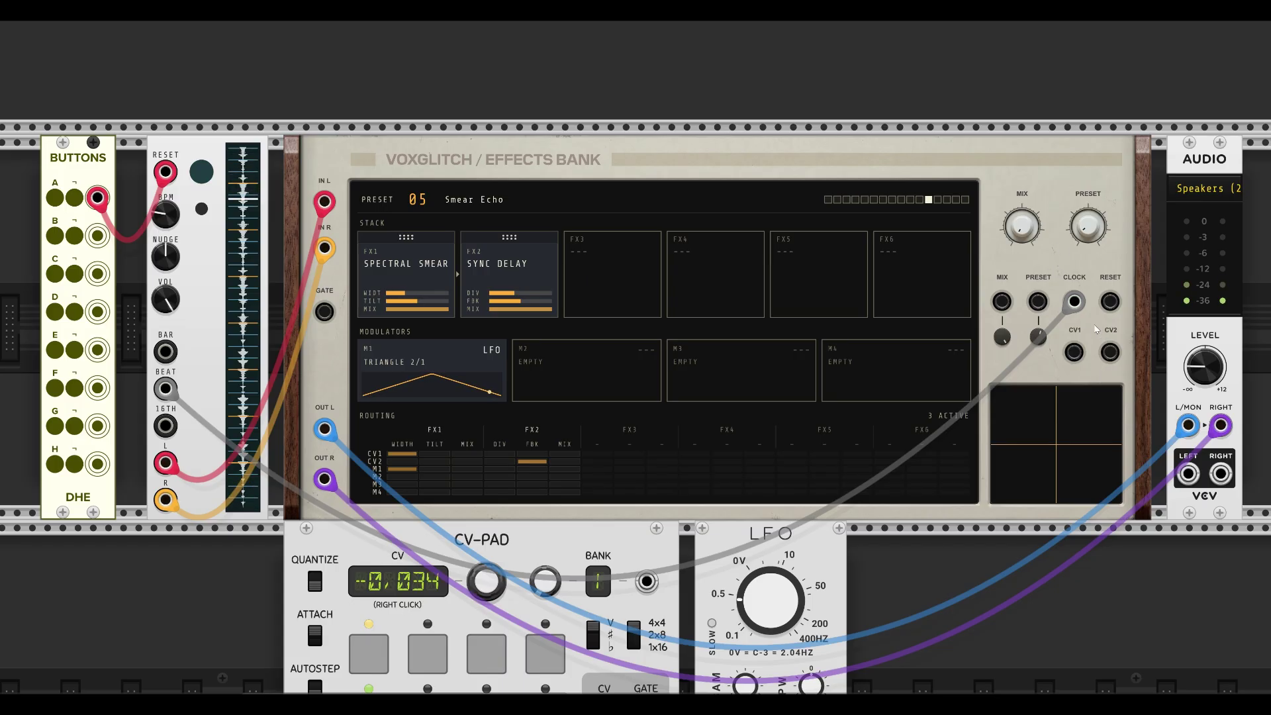
pyautogui.moveTo(1097, 231)
pyautogui.mouseDown()
pyautogui.moveTo(1096, 193)
pyautogui.moveTo(1092, 232)
pyautogui.mouseUp()
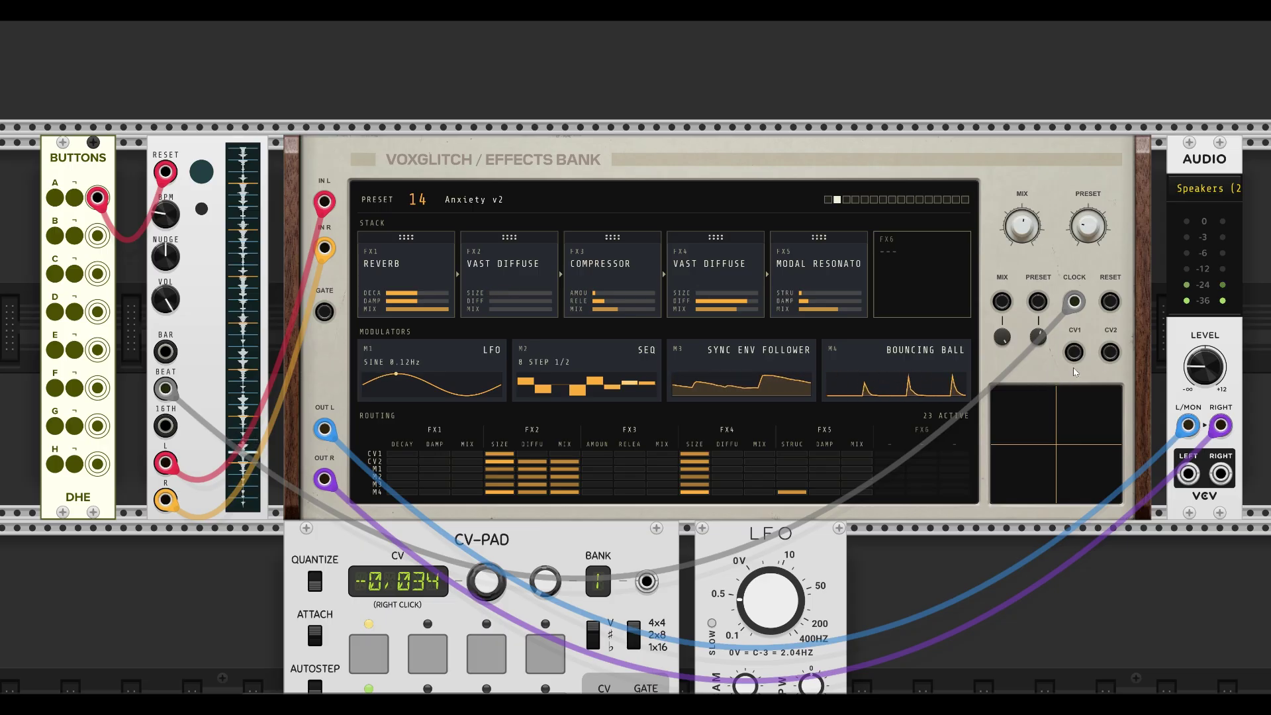
pyautogui.moveTo(1110, 351); pyautogui.dragTo(1055, 377)
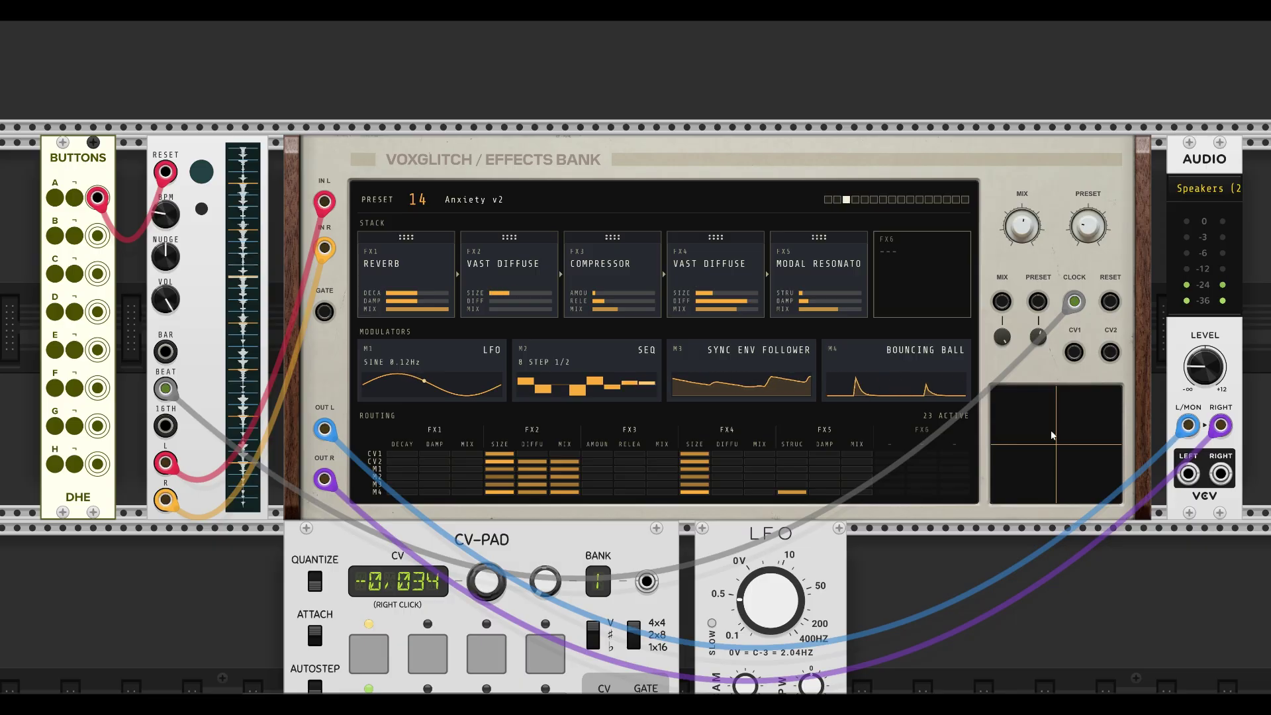
pyautogui.moveTo(1054, 448); pyautogui.dragTo(1013, 474)
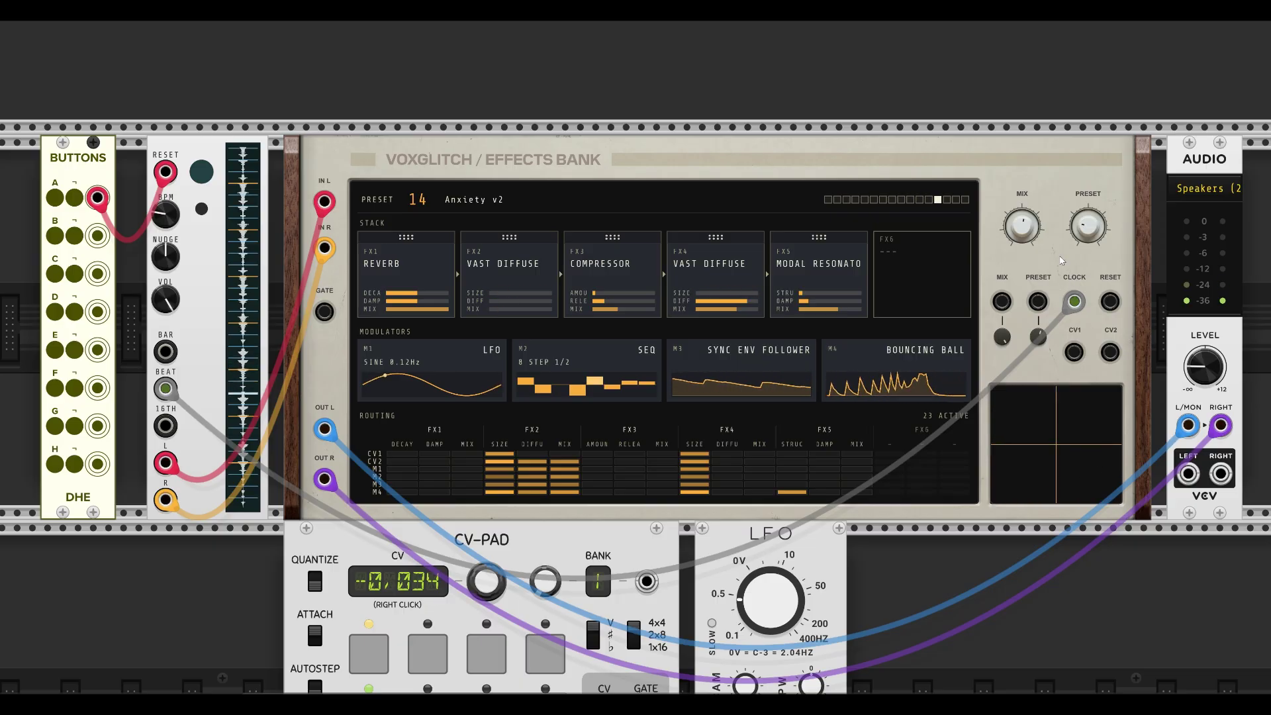
# Route CV1 and CV2 to the FX1 Reverb's decay, and to its damp with depths -0.82 and +0.46
pyautogui.click(439, 265)
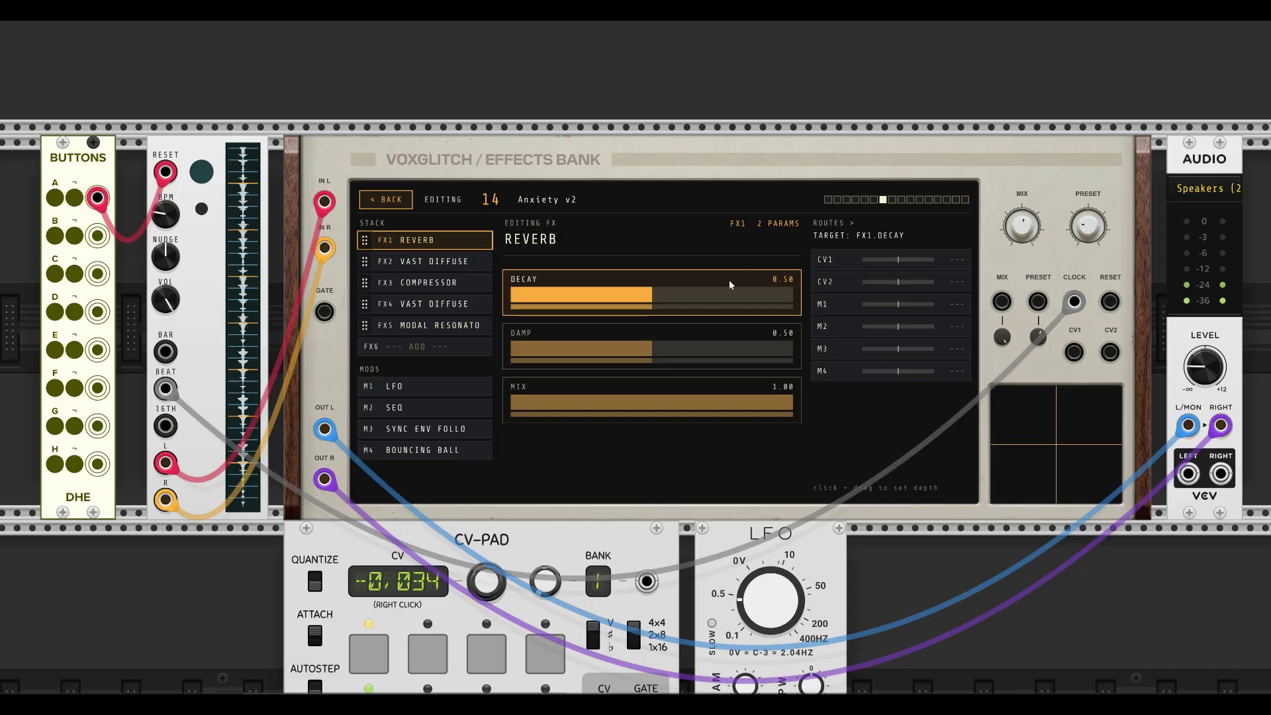
pyautogui.moveTo(899, 260); pyautogui.dragTo(877, 280)
pyautogui.click(591, 333)
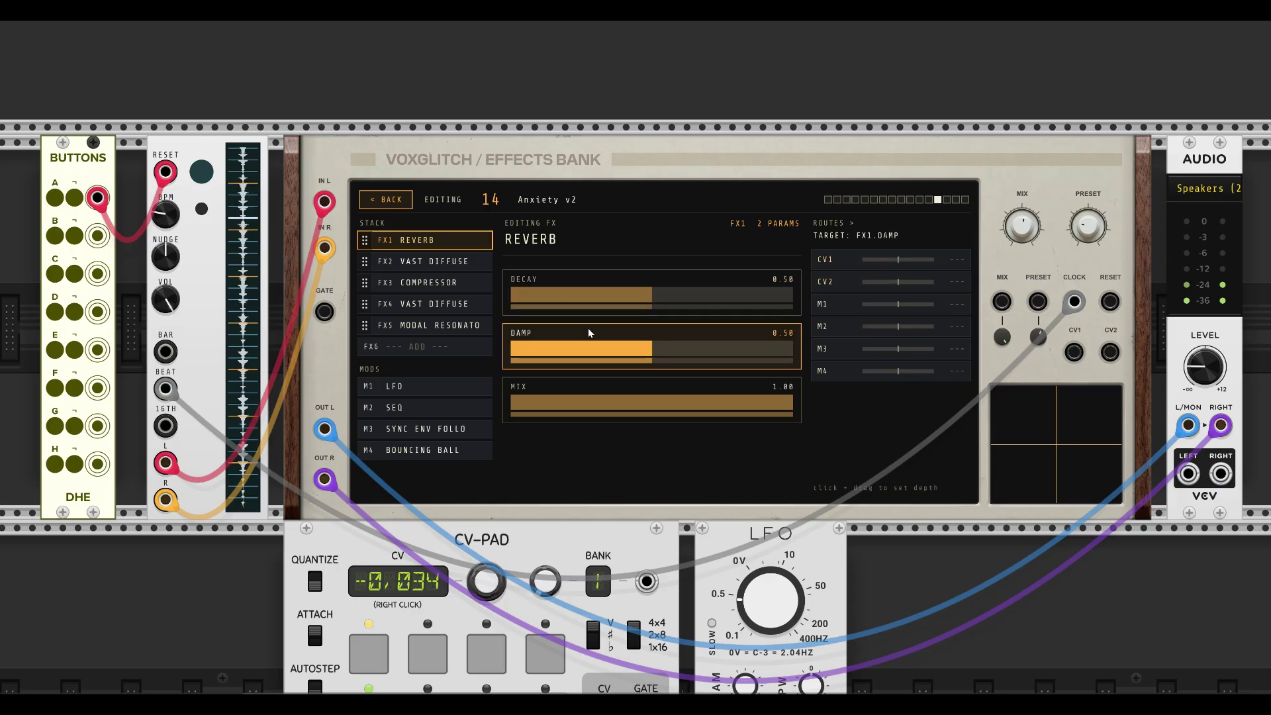
pyautogui.moveTo(895, 288); pyautogui.dragTo(869, 269)
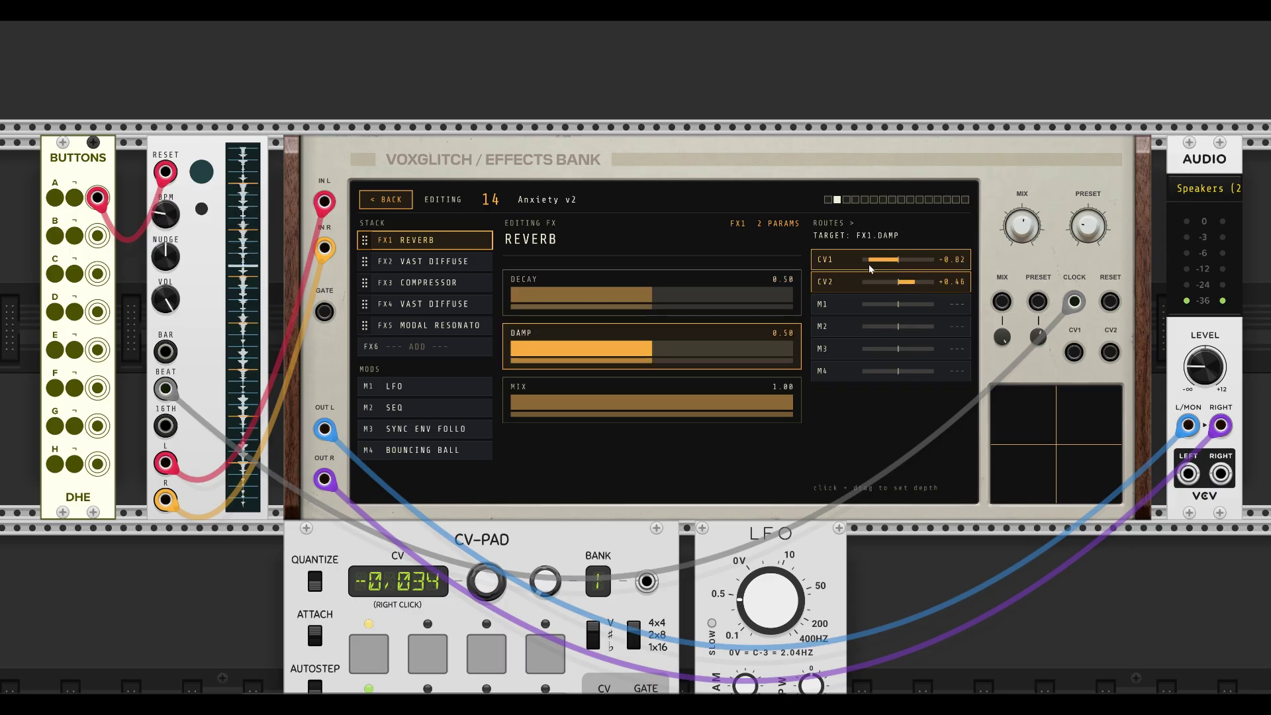
pyautogui.click(382, 197)
# Play the X/Y pad on the Anxiety v2, Crash Cart and Draw Between The Lines presets in turn
pyautogui.moveTo(1064, 437); pyautogui.dragTo(1046, 485)
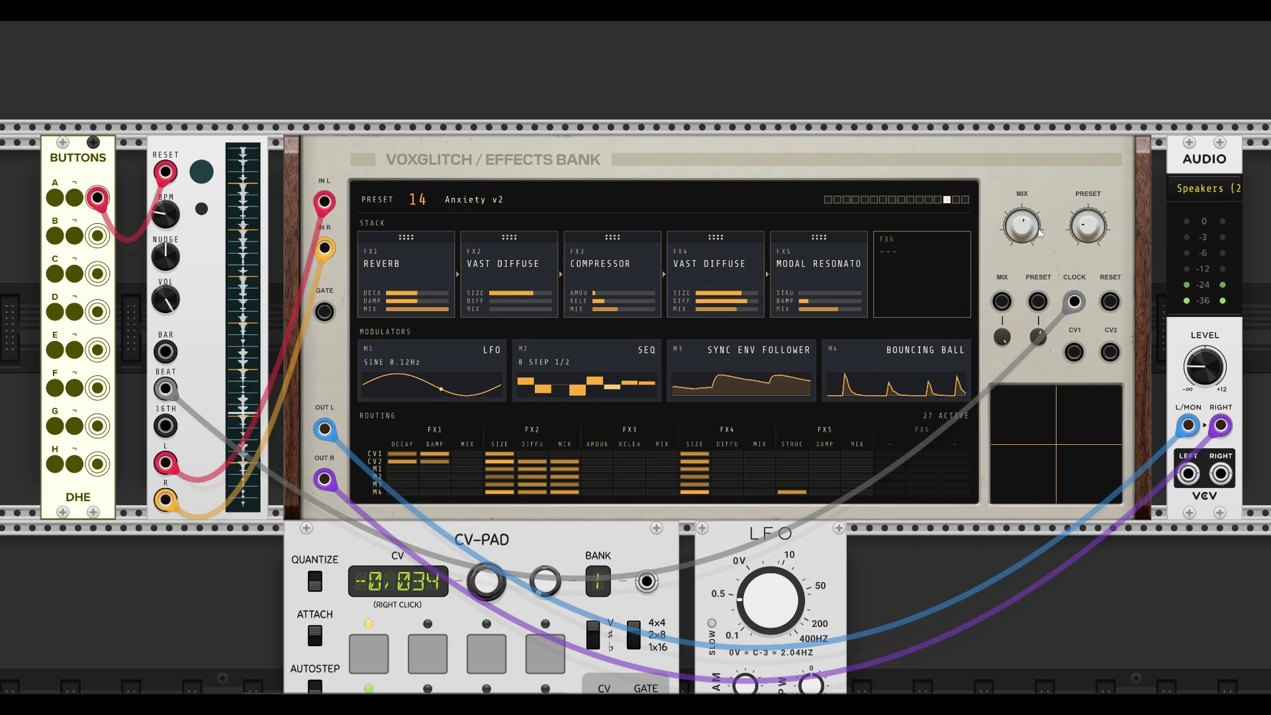
pyautogui.moveTo(1088, 227); pyautogui.dragTo(1087, 208)
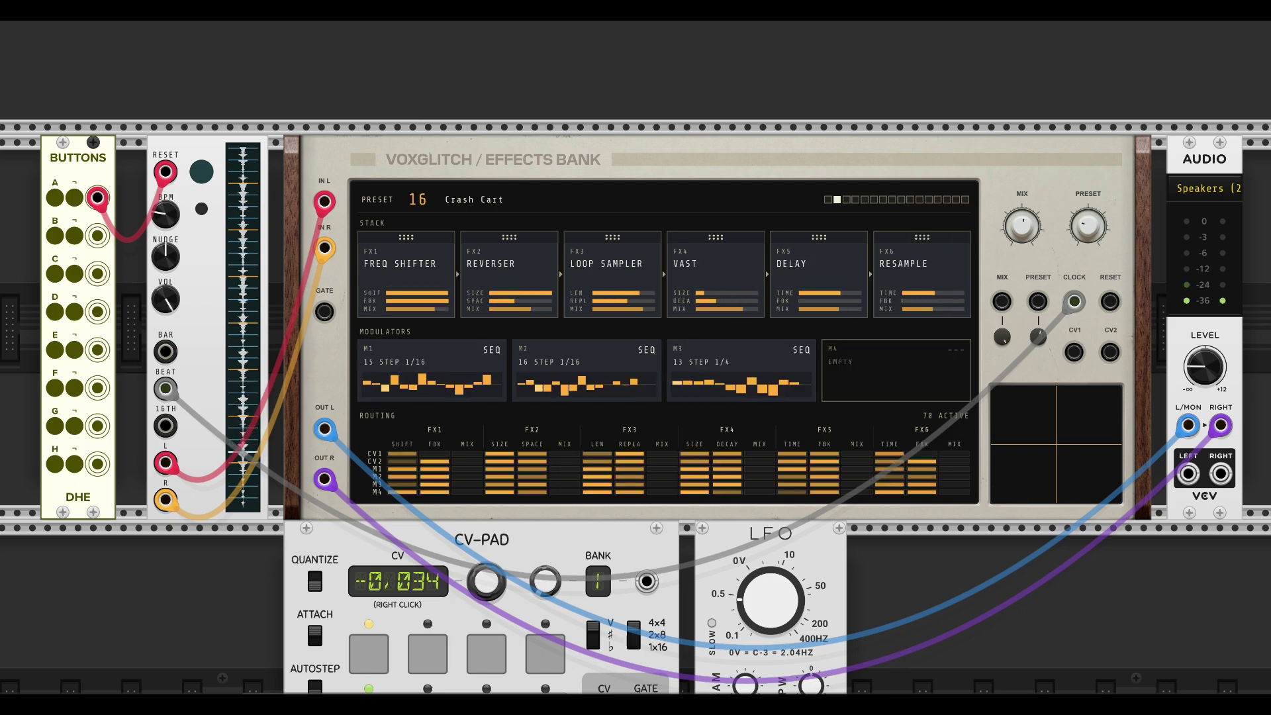
pyautogui.moveTo(1078, 431)
pyautogui.mouseDown()
pyautogui.moveTo(1046, 439)
pyautogui.moveTo(1059, 434)
pyautogui.mouseUp()
pyautogui.moveTo(1087, 226); pyautogui.dragTo(1088, 217)
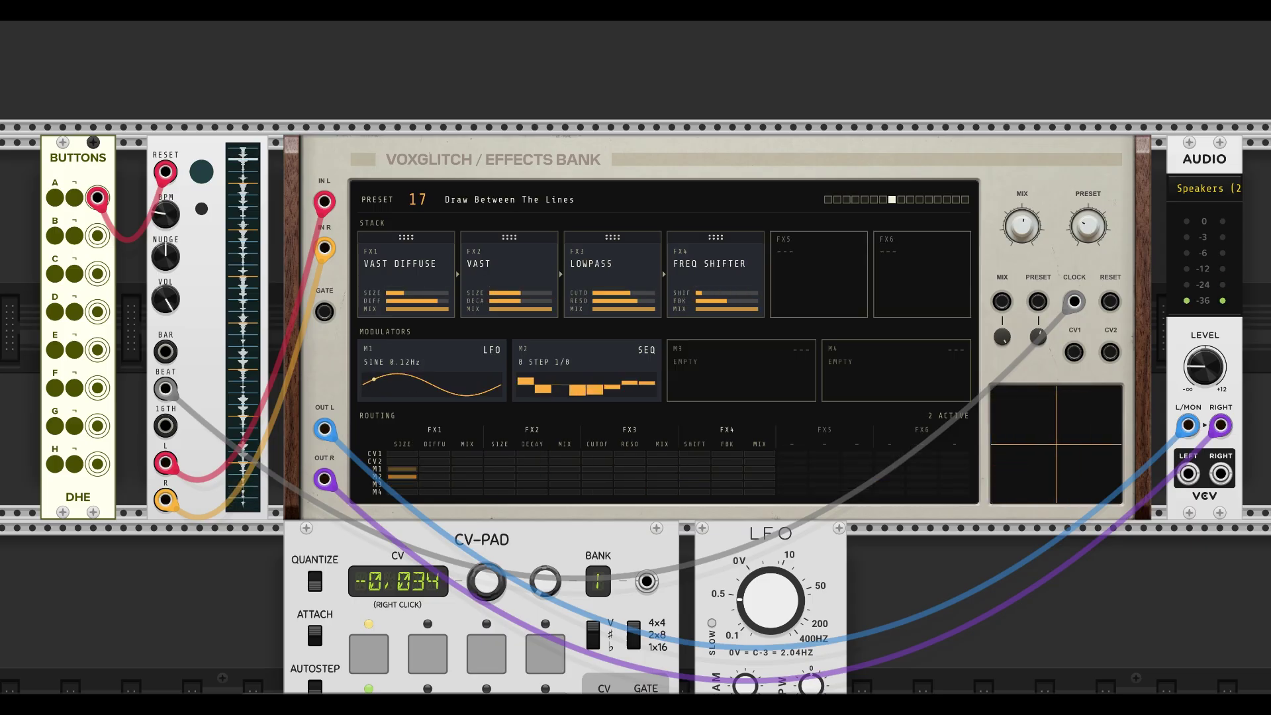
pyautogui.moveTo(1067, 456); pyautogui.dragTo(1033, 430)
# Make the X/Y pad latch its position on release and try several pad positions on preset 18, Scatter Brain v2
pyautogui.rightClick(1039, 419)
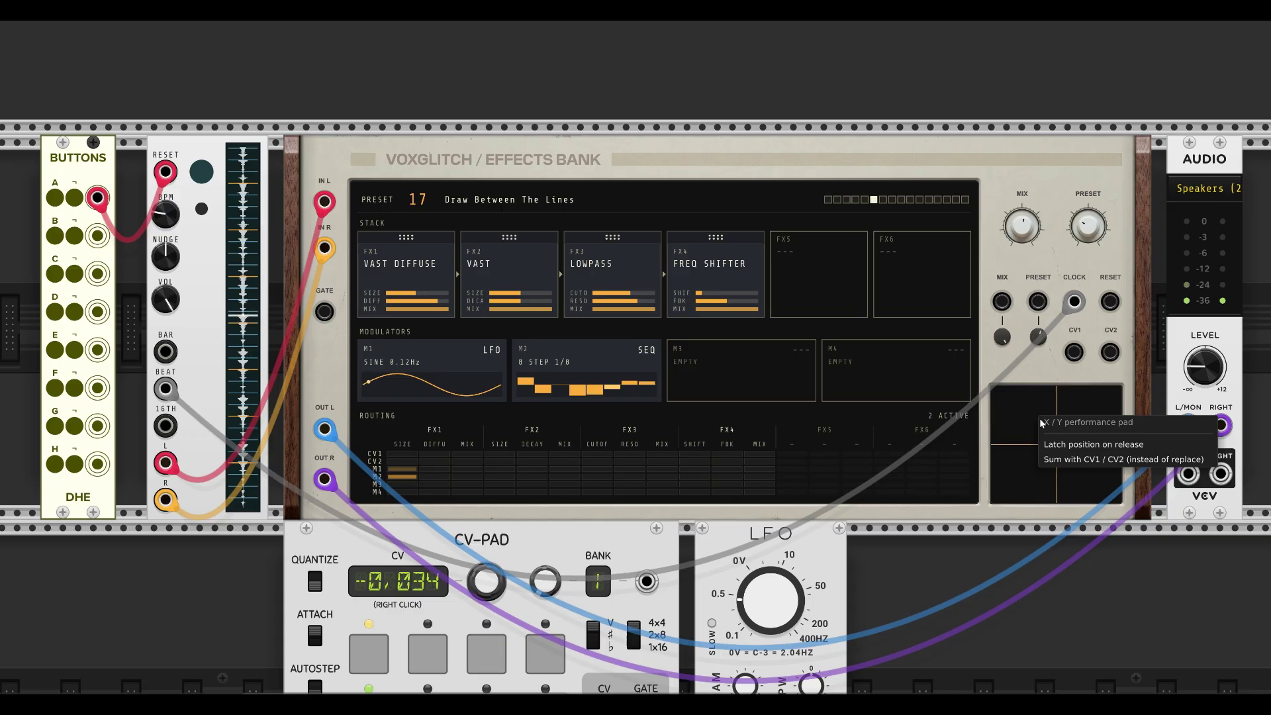
pyautogui.click(1092, 444)
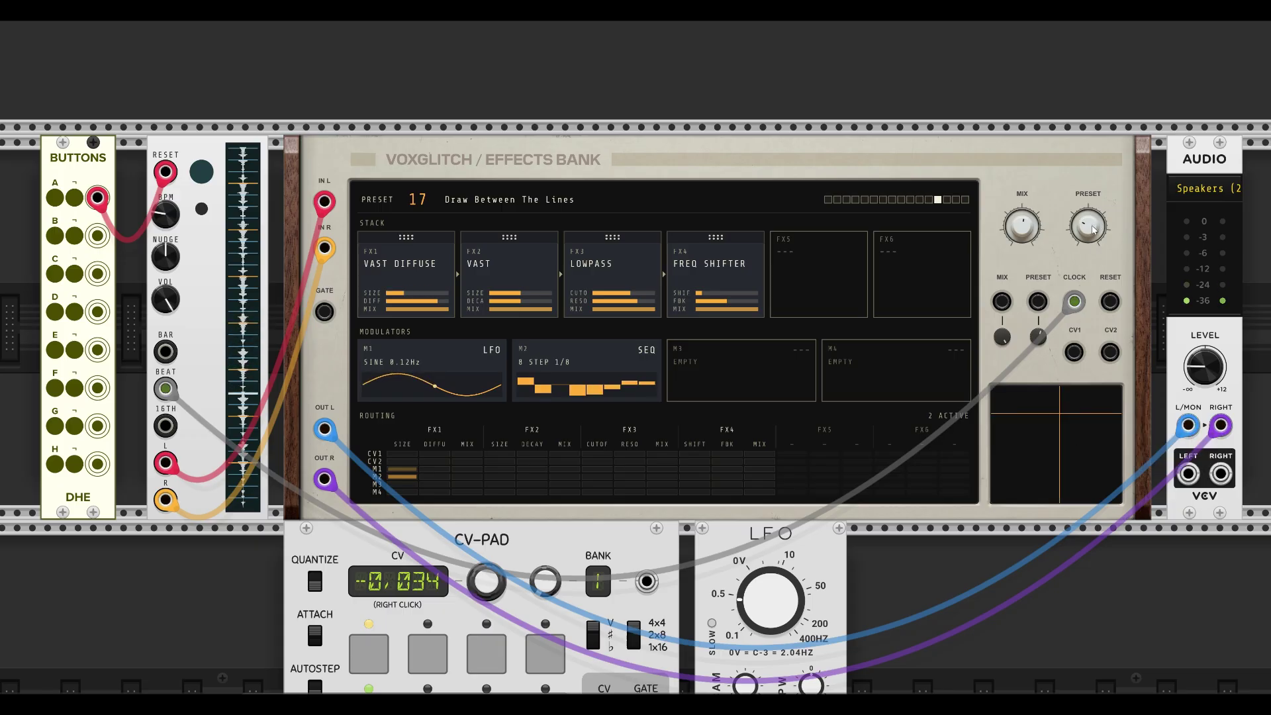
pyautogui.moveTo(1096, 229); pyautogui.dragTo(1095, 222)
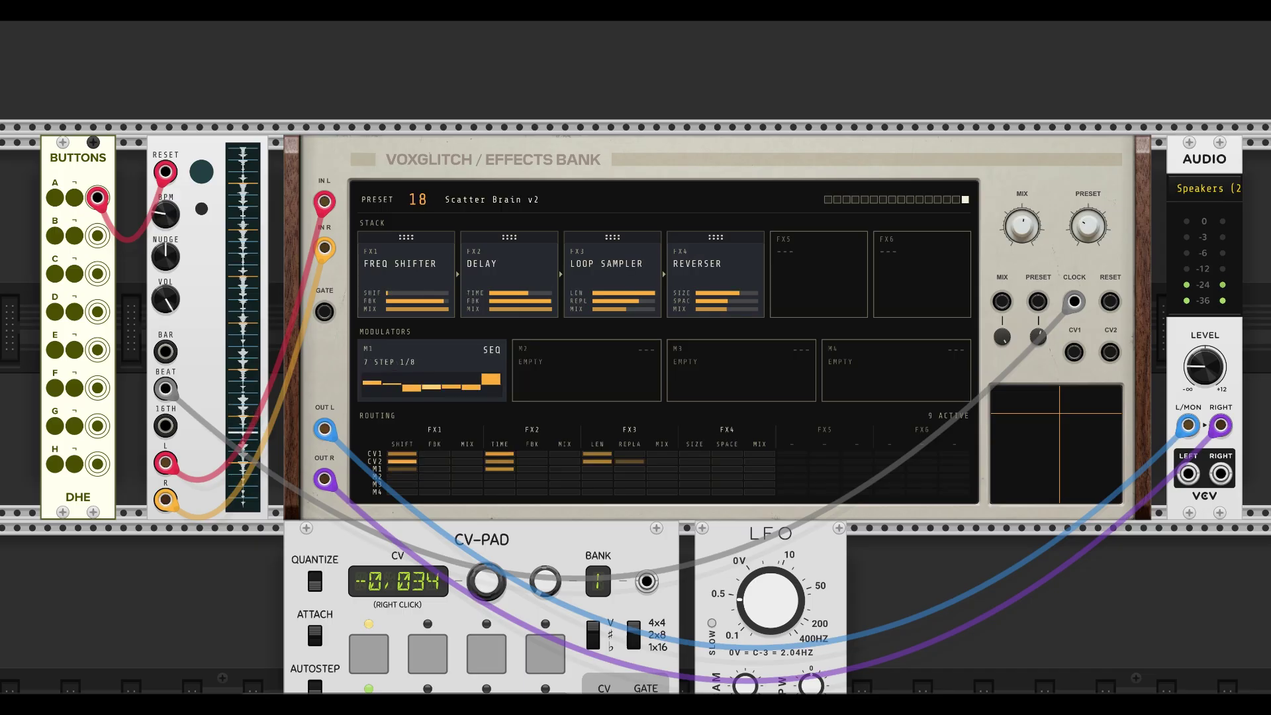
pyautogui.moveTo(1063, 442); pyautogui.dragTo(1028, 475)
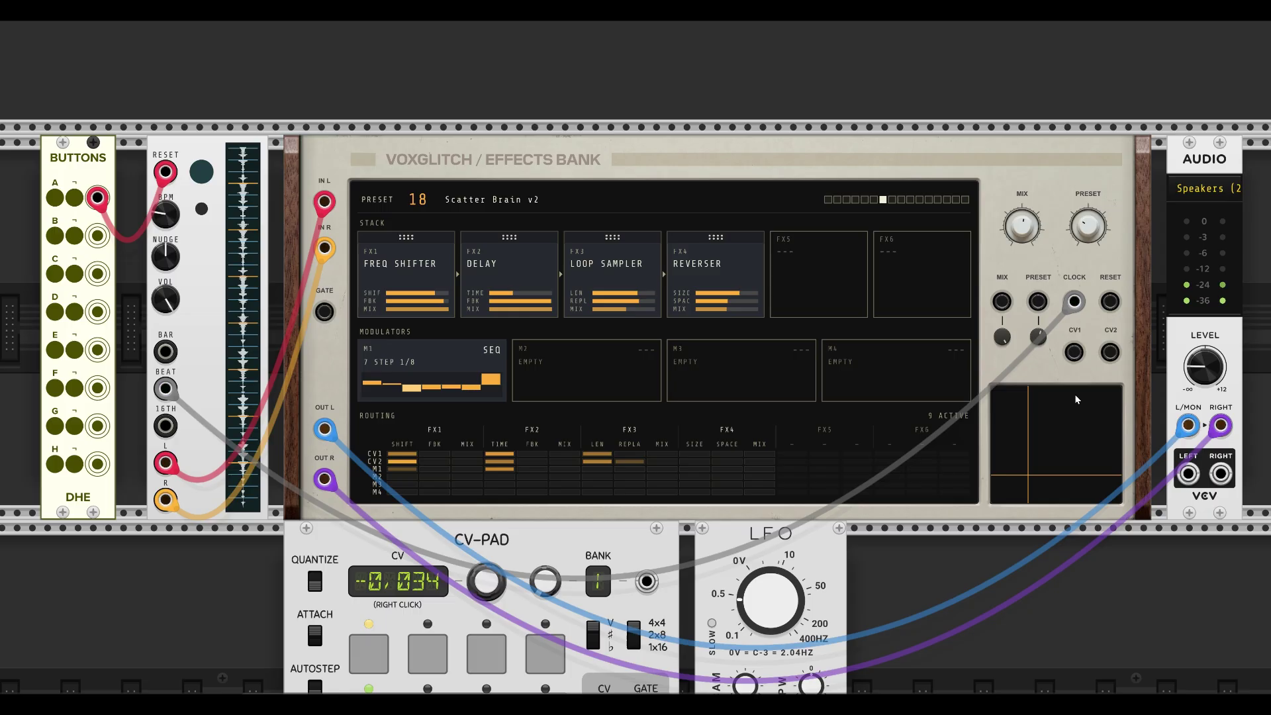
pyautogui.click(1080, 414)
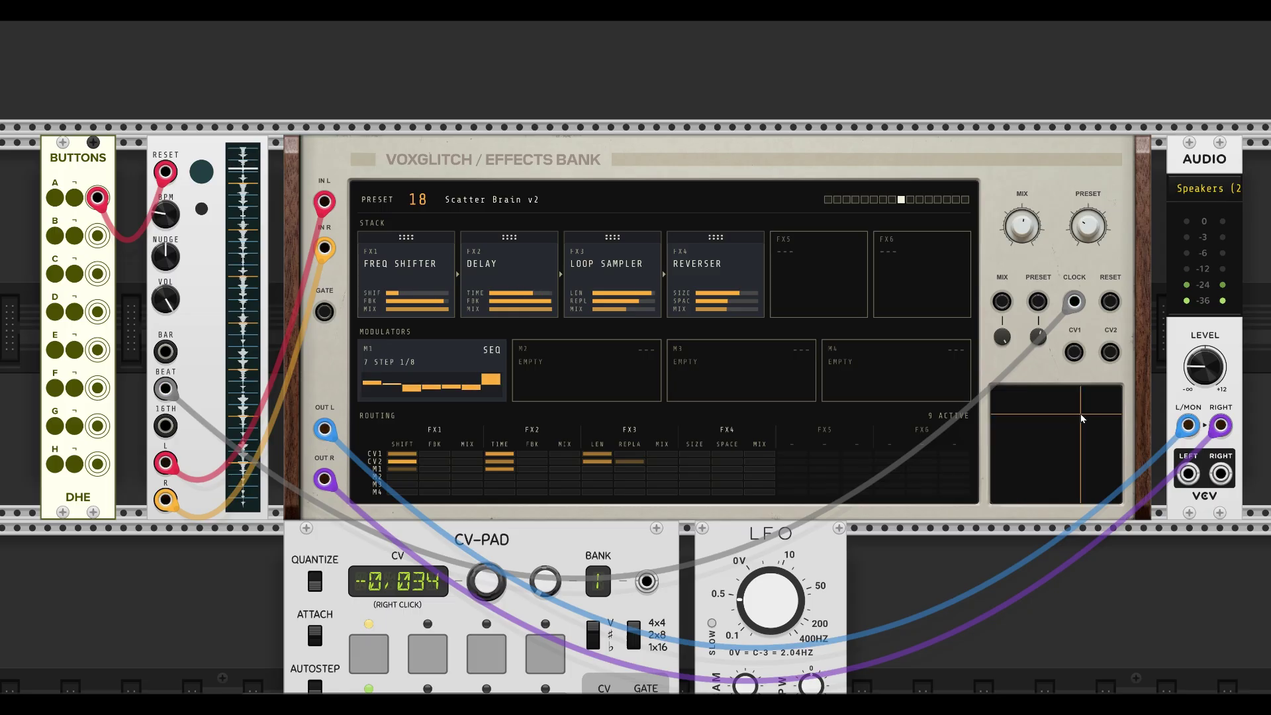
pyautogui.click(1090, 468)
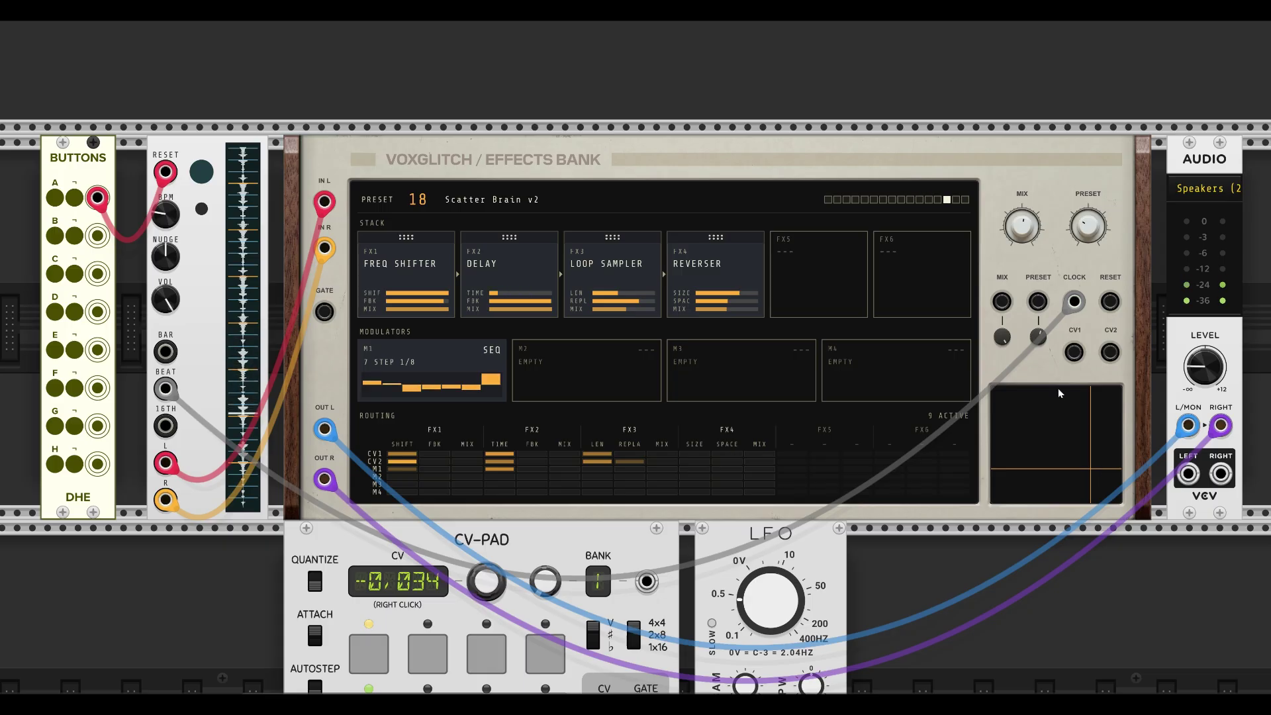
# Set the X/Y pad to sum with CV1 / CV2 and patch the LFO's rising ramp output into the CV1 input
pyautogui.rightClick(1047, 413)
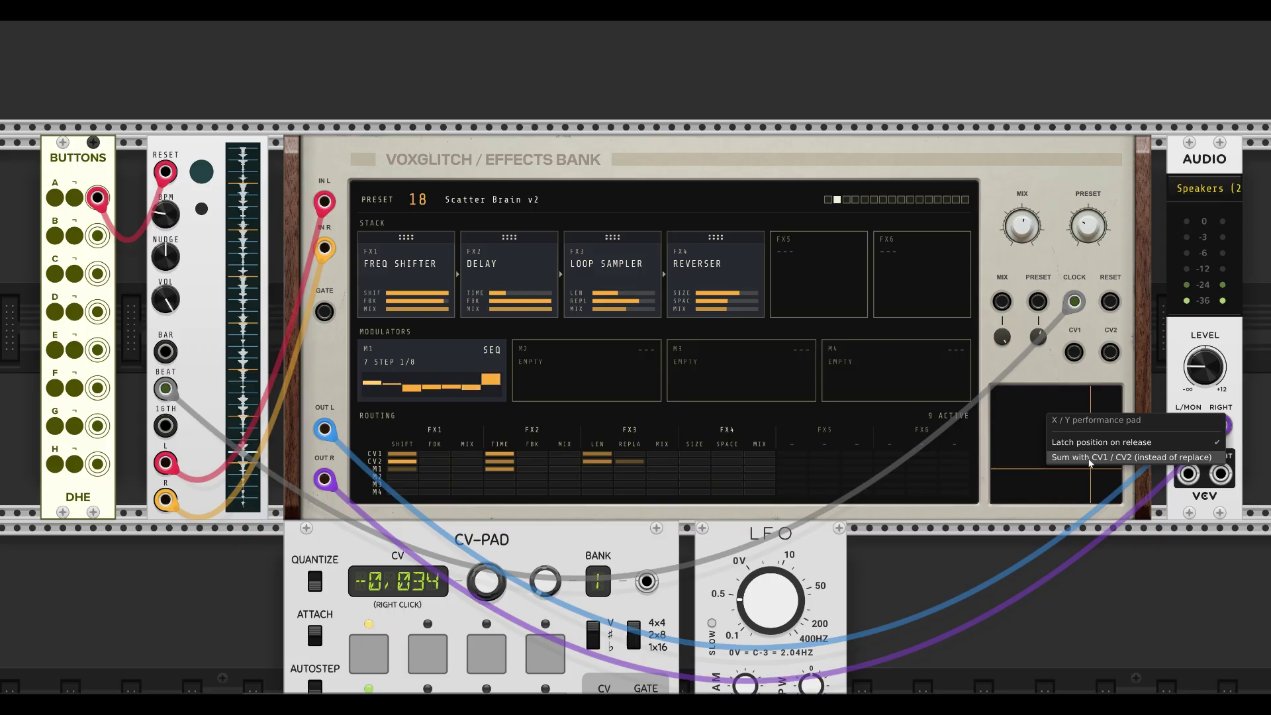
pyautogui.click(1090, 457)
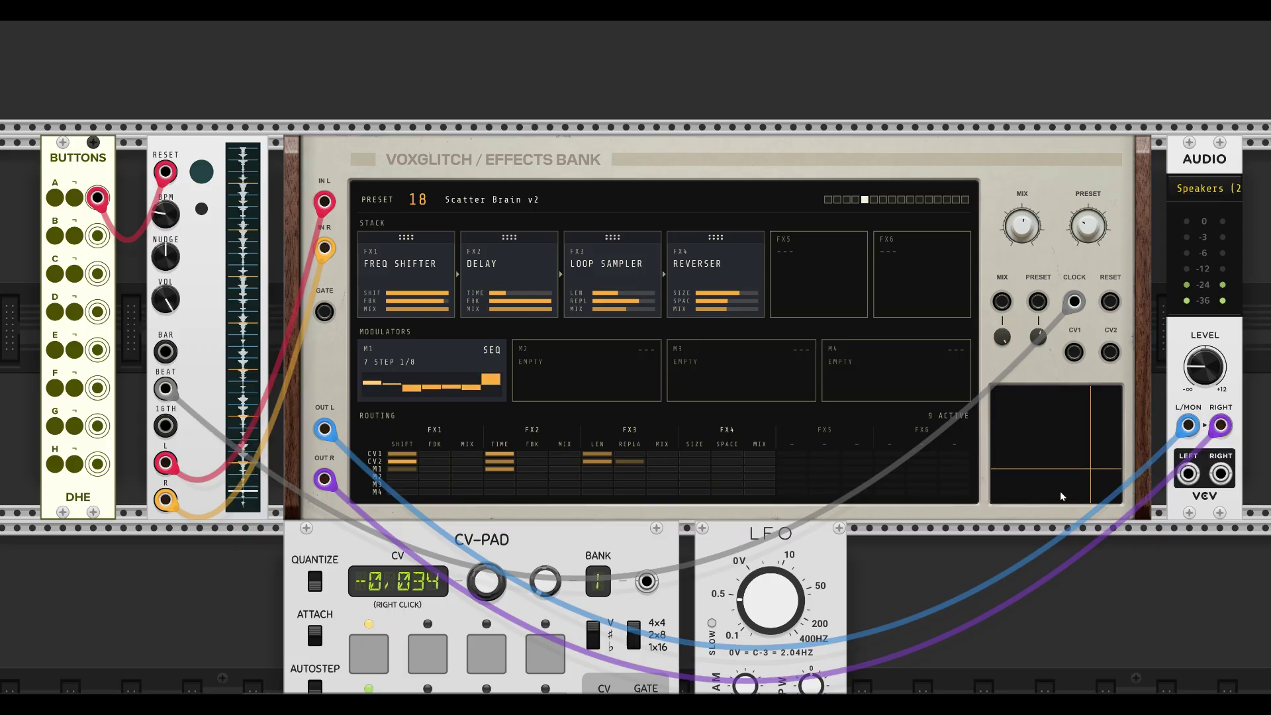
pyautogui.scroll(-5, 977, 371)
pyautogui.moveTo(975, 367); pyautogui.dragTo(959, 418)
pyautogui.moveTo(761, 609); pyautogui.dragTo(1049, 150)
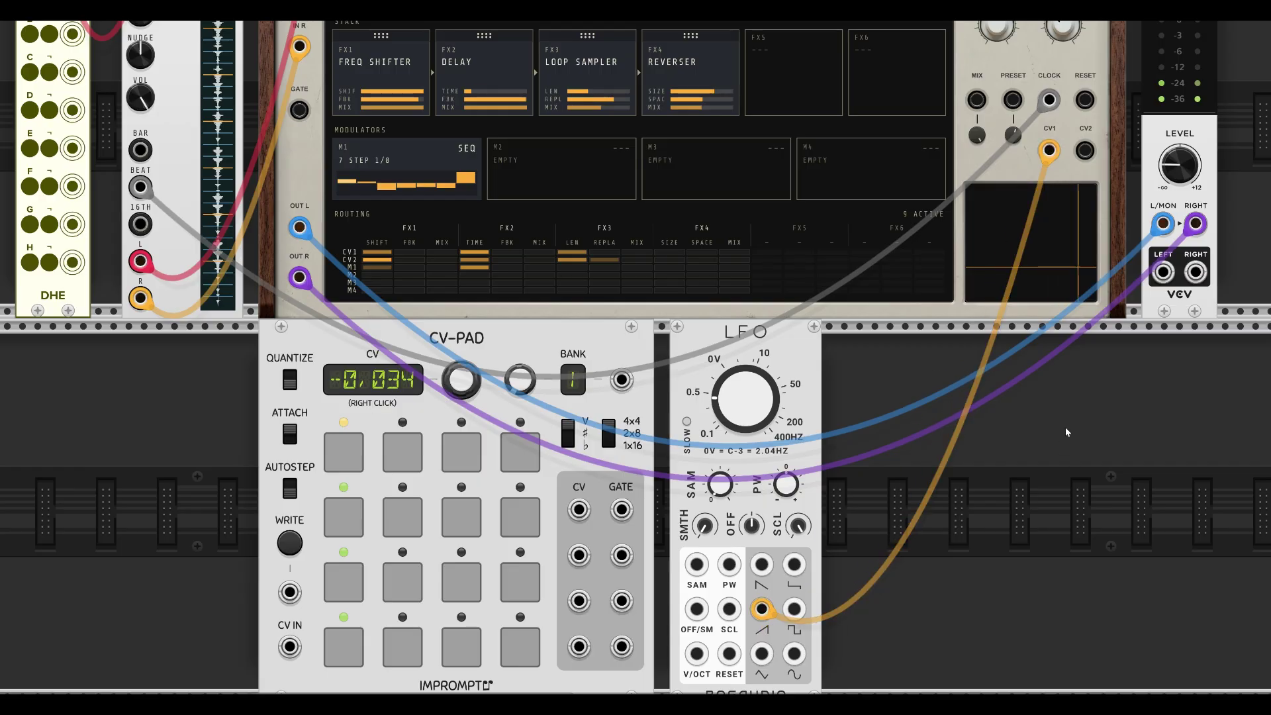
# Unplug the LFO cable from the CV1 input of the Effects Bank
pyautogui.scroll(3, 1097, 380)
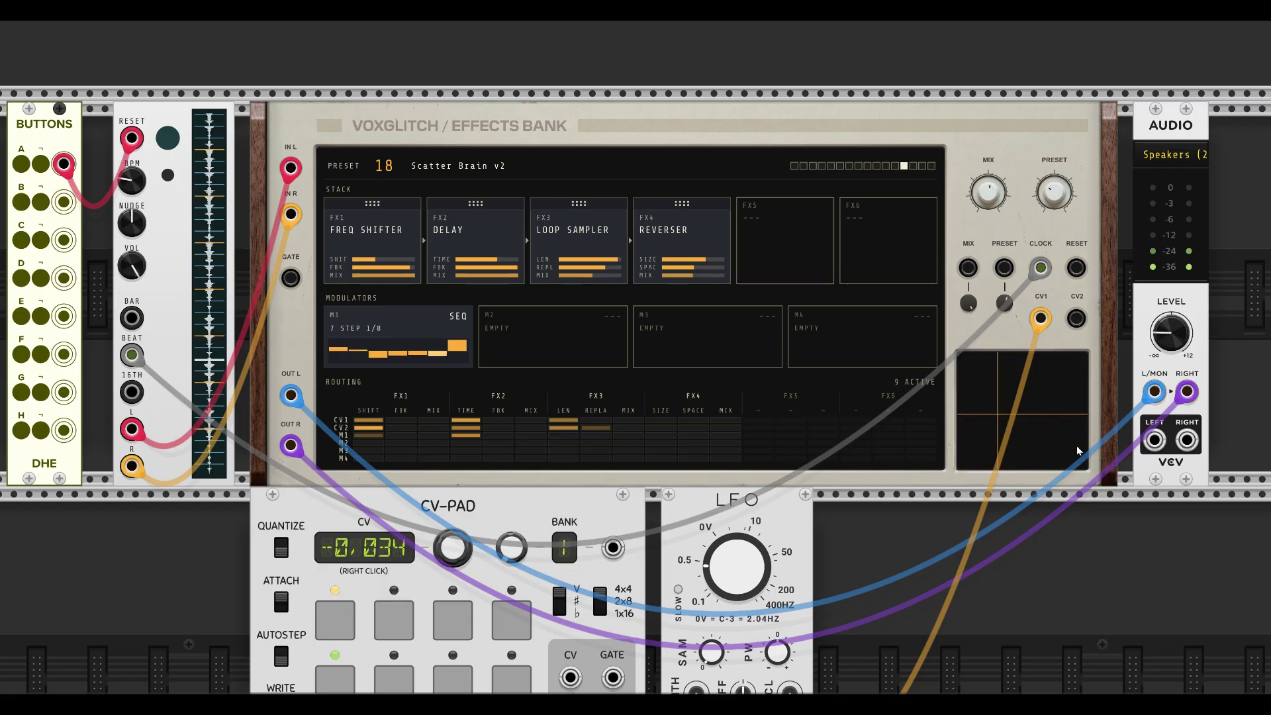
pyautogui.moveTo(1040, 319); pyautogui.dragTo(1078, 575)
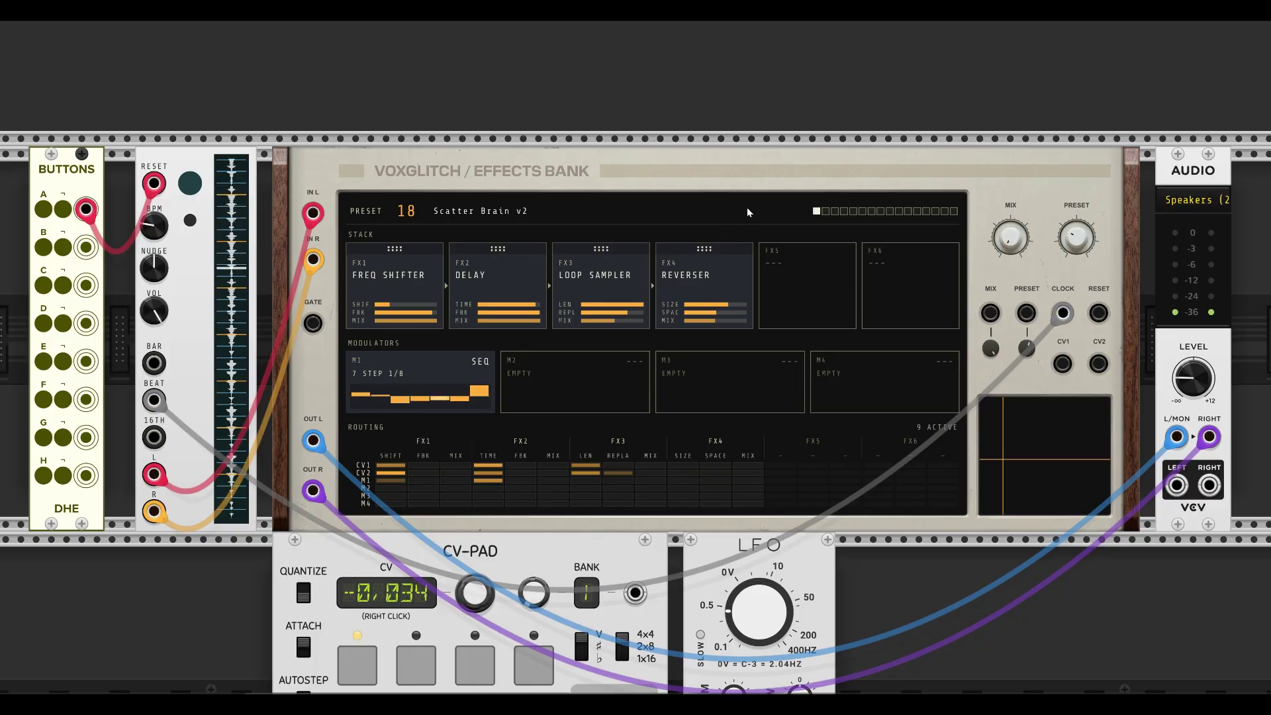
# Examine the parameters and routes of the Freq Shifter and Delay, and the step pattern of the M1 SEQ modulator
pyautogui.click(422, 279)
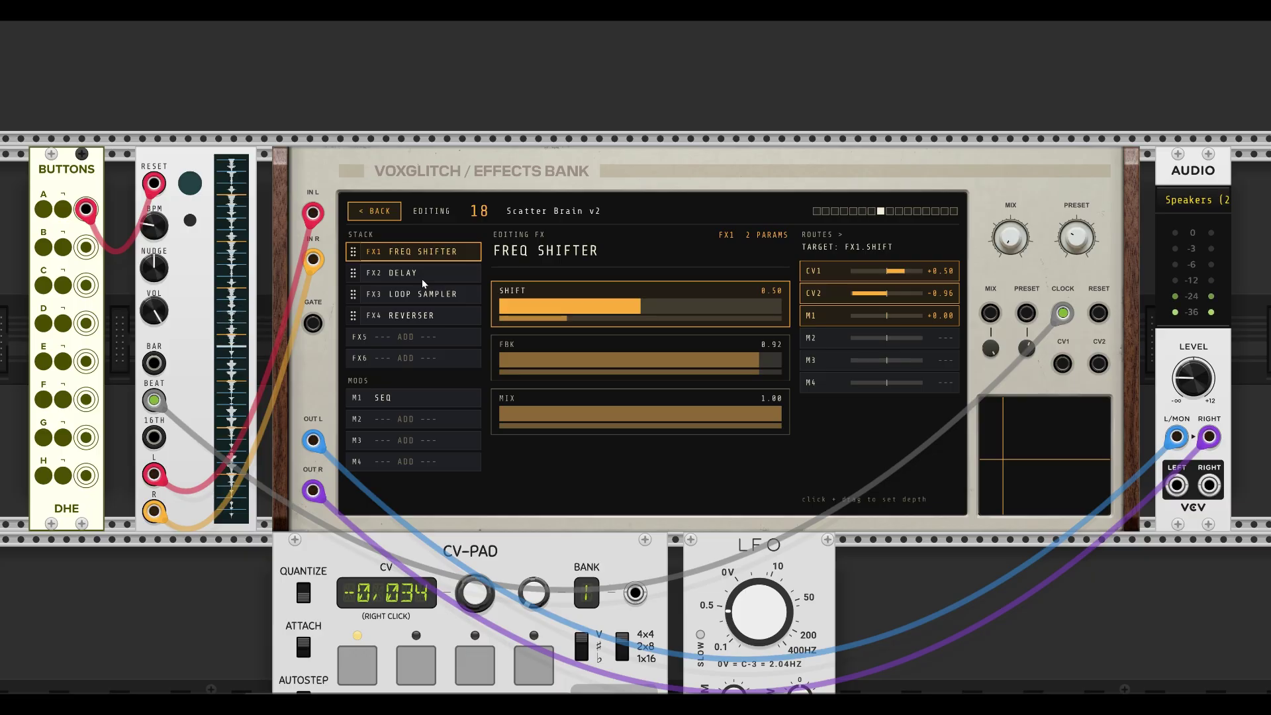
pyautogui.click(384, 212)
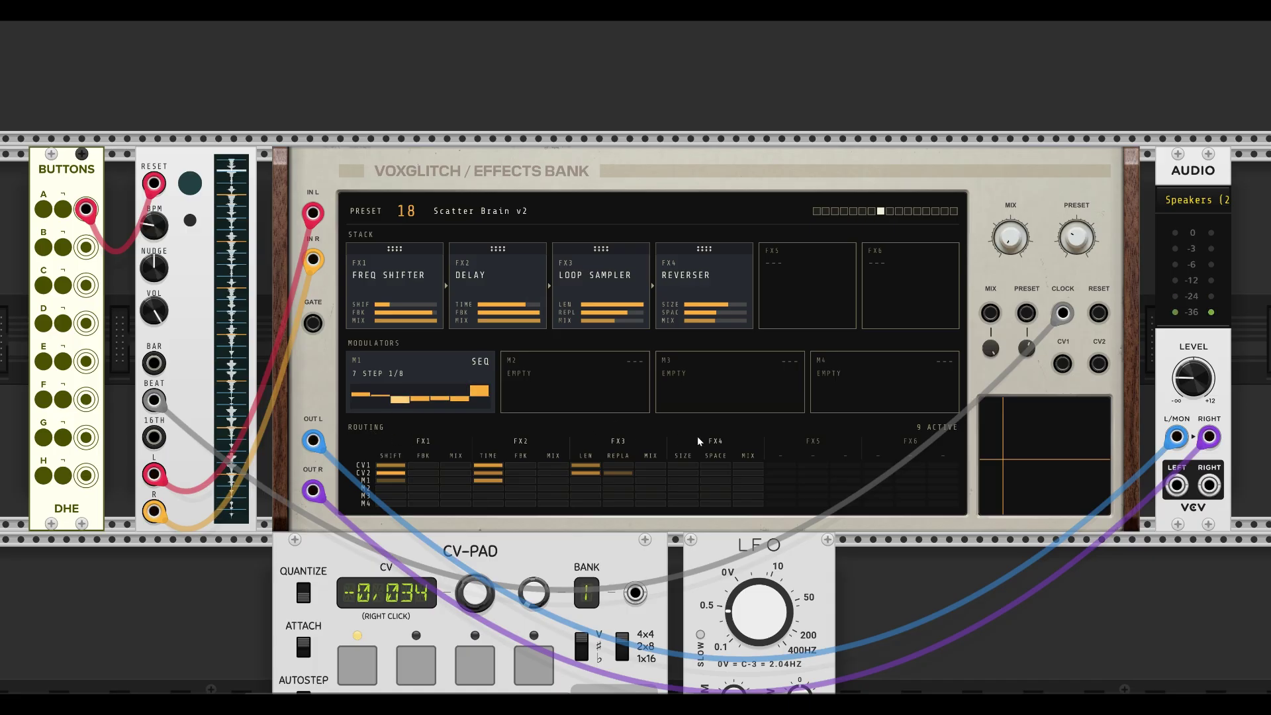
pyautogui.click(412, 361)
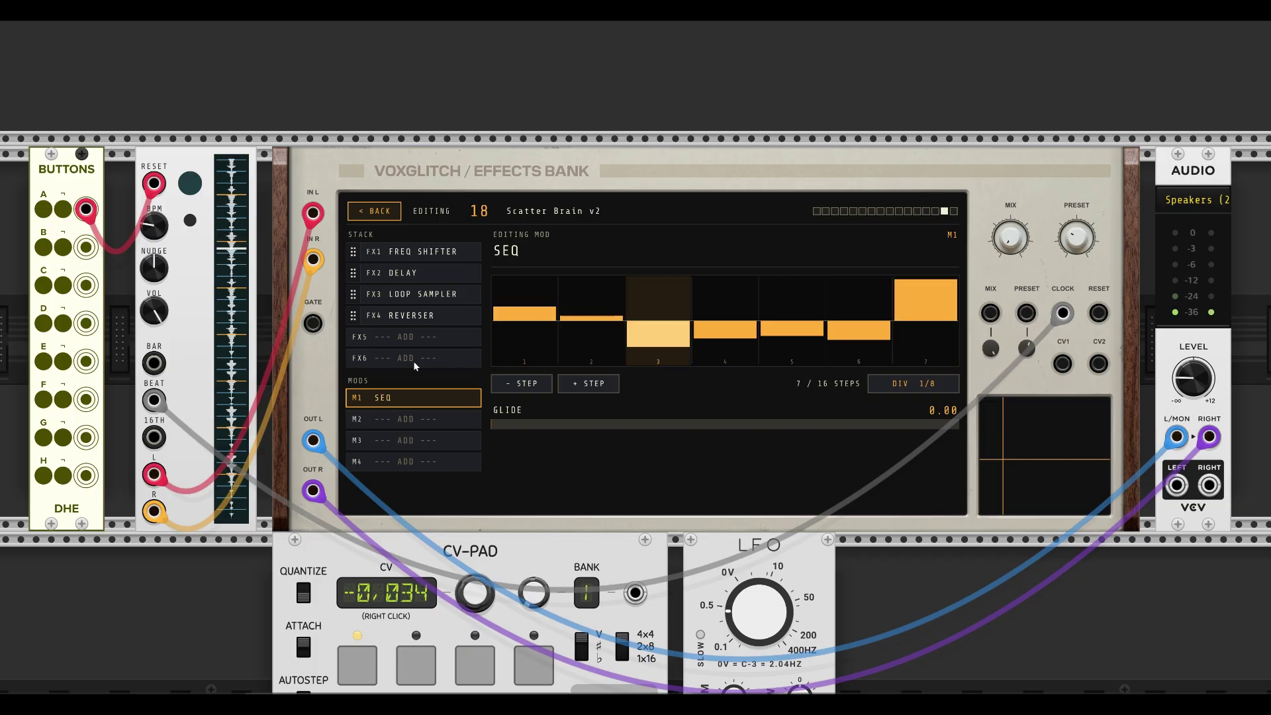
pyautogui.click(375, 211)
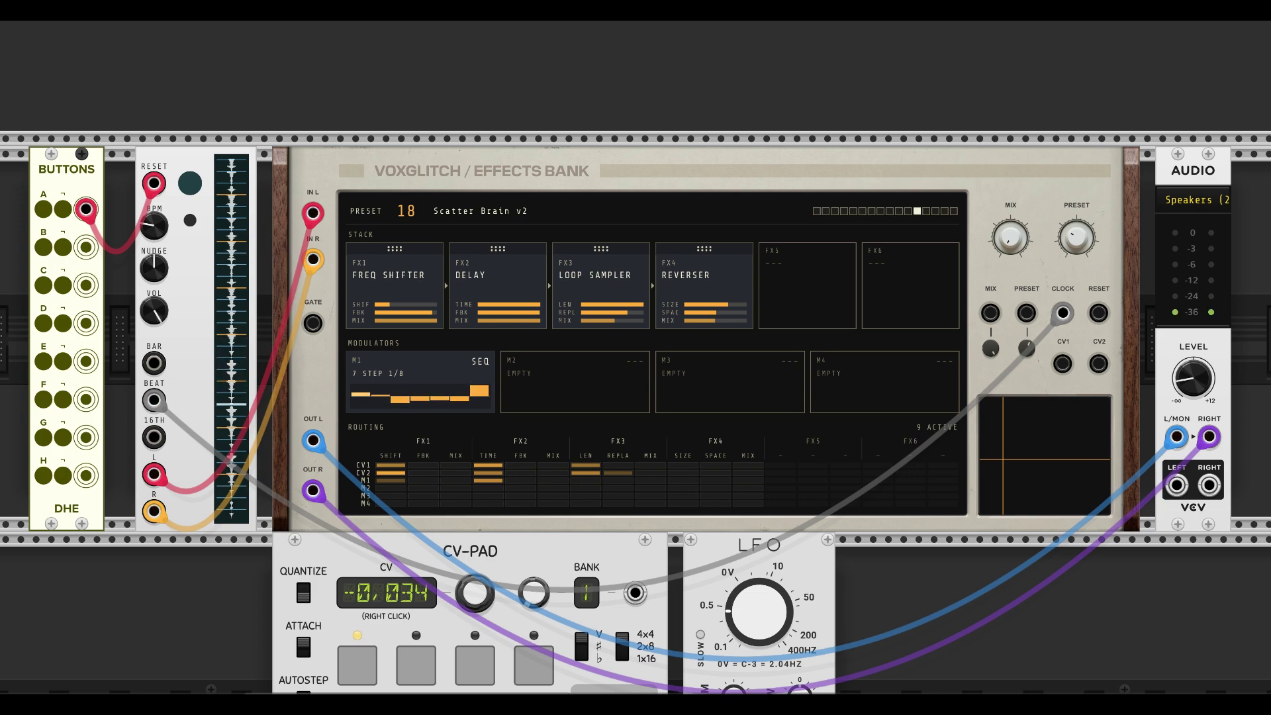
pyautogui.click(494, 280)
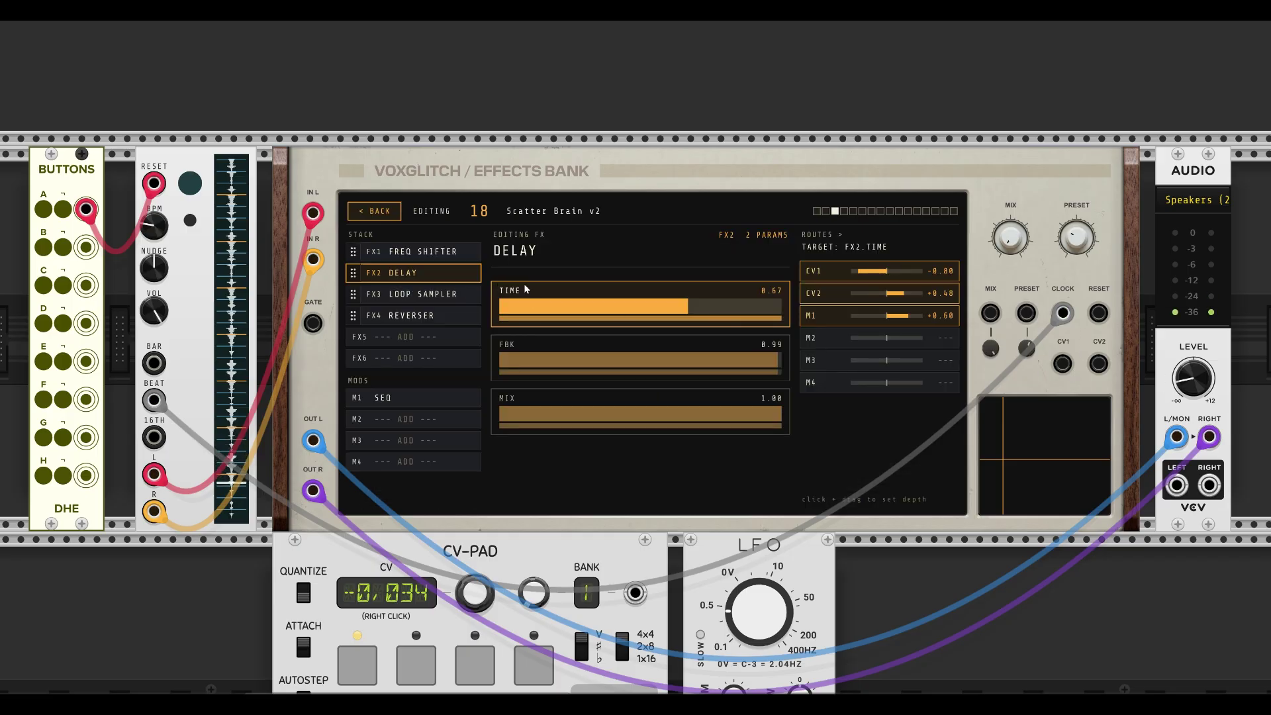
pyautogui.click(375, 212)
pyautogui.click(465, 405)
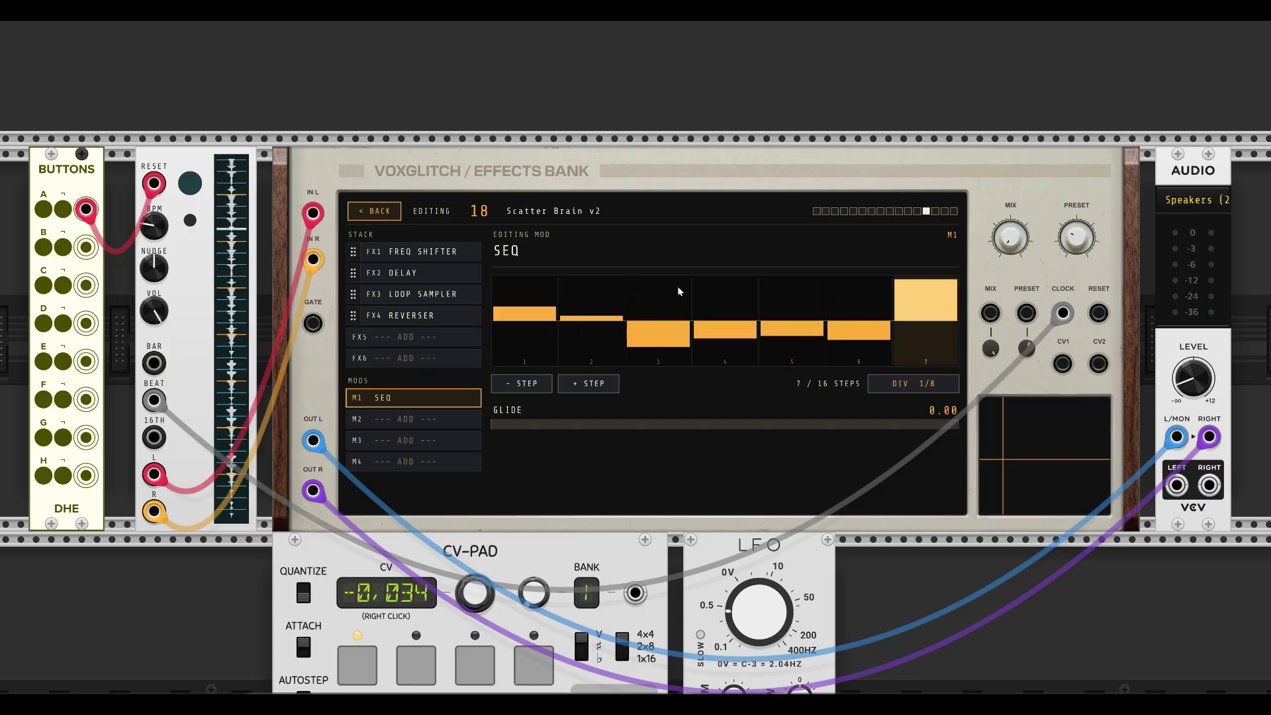
# Set the FX1 Freq Shifter's shift to 0.84, its feedback to 0.41 and its mix to 0.41
pyautogui.click(399, 251)
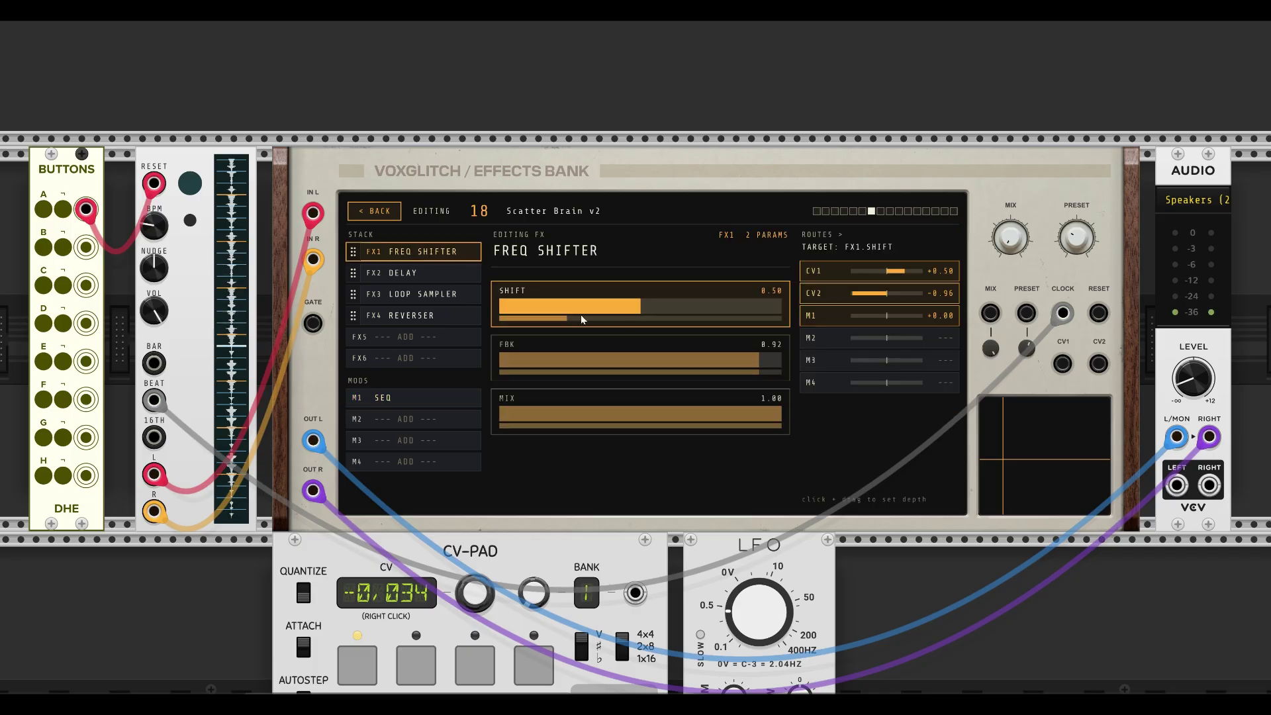
pyautogui.moveTo(645, 303); pyautogui.dragTo(735, 306)
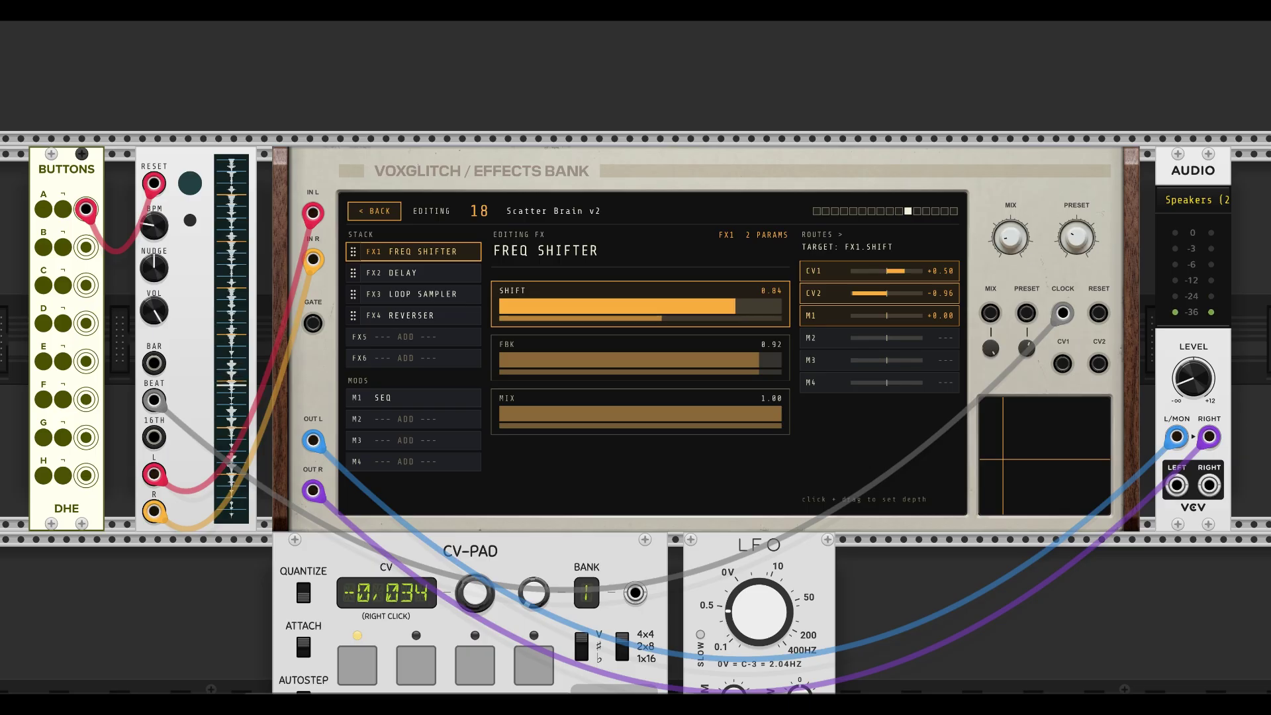
pyautogui.moveTo(698, 363); pyautogui.dragTo(698, 422)
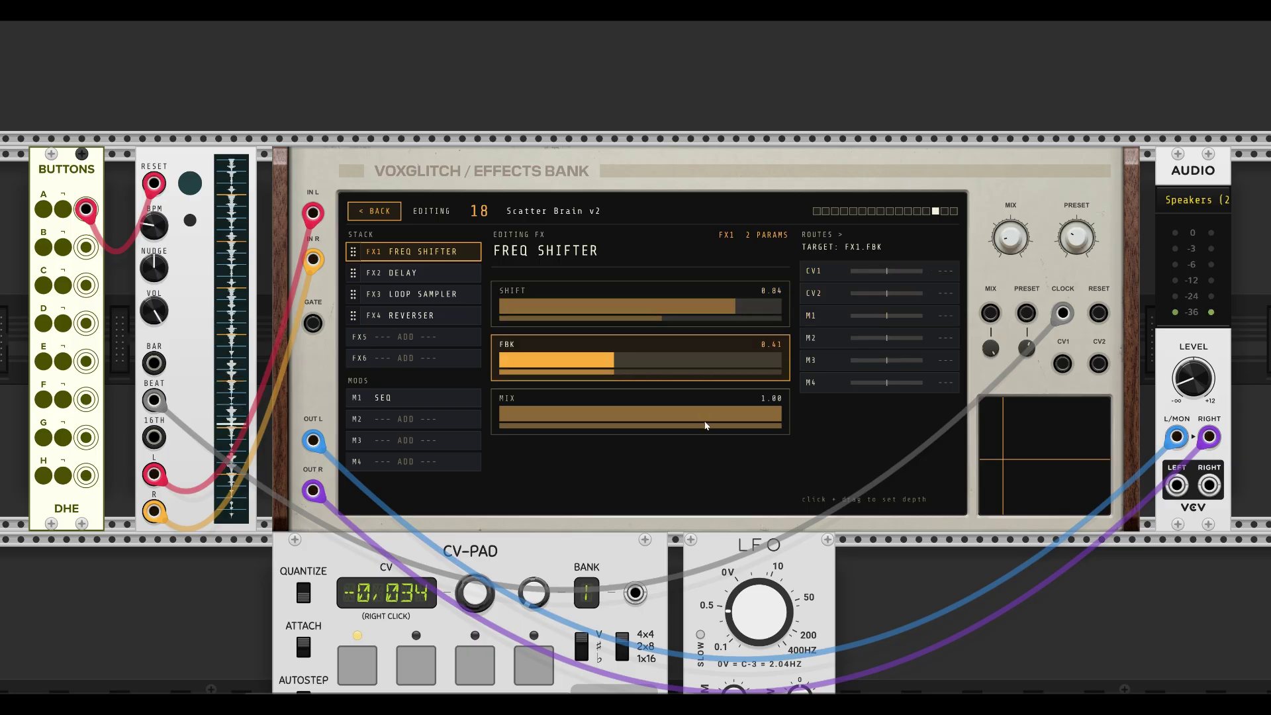
pyautogui.click(698, 422)
pyautogui.click(614, 413)
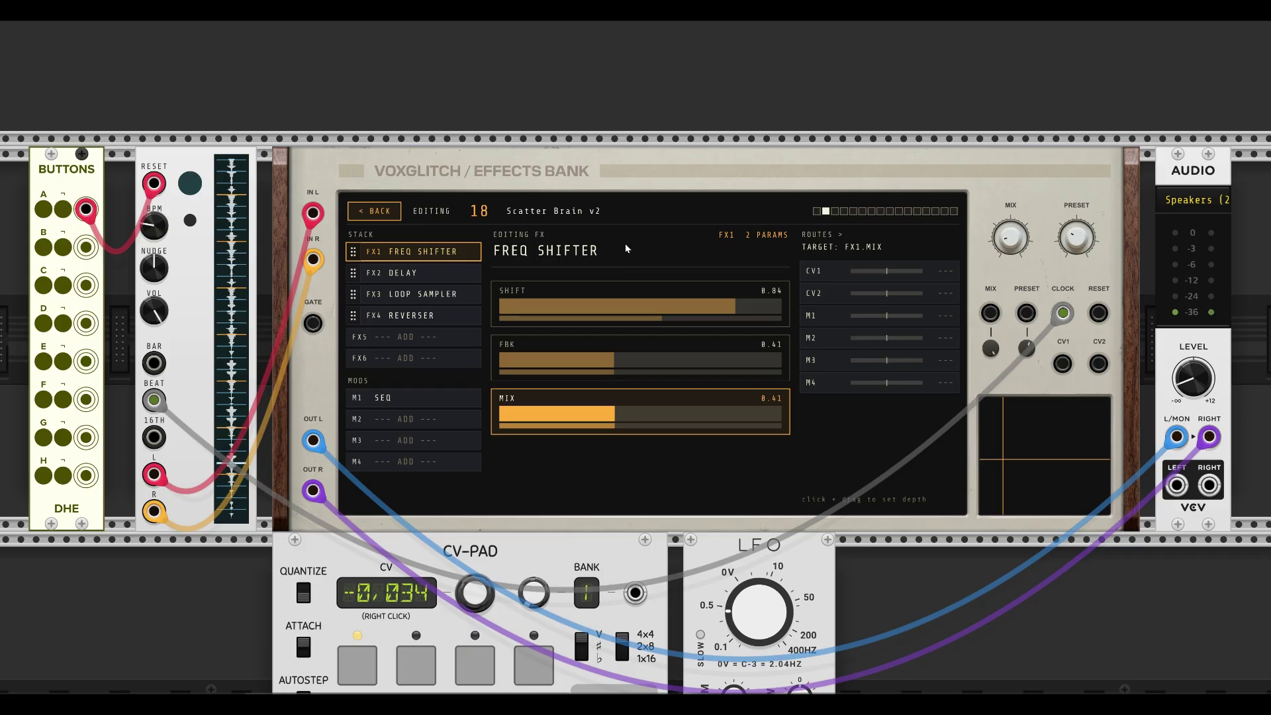
# Route CV1 and M1 to the Freq Shifter's mix with depths -0.54 and +0.40, and return to the preset overview
pyautogui.moveTo(888, 270)
pyautogui.mouseDown()
pyautogui.moveTo(908, 274)
pyautogui.moveTo(869, 273)
pyautogui.mouseUp()
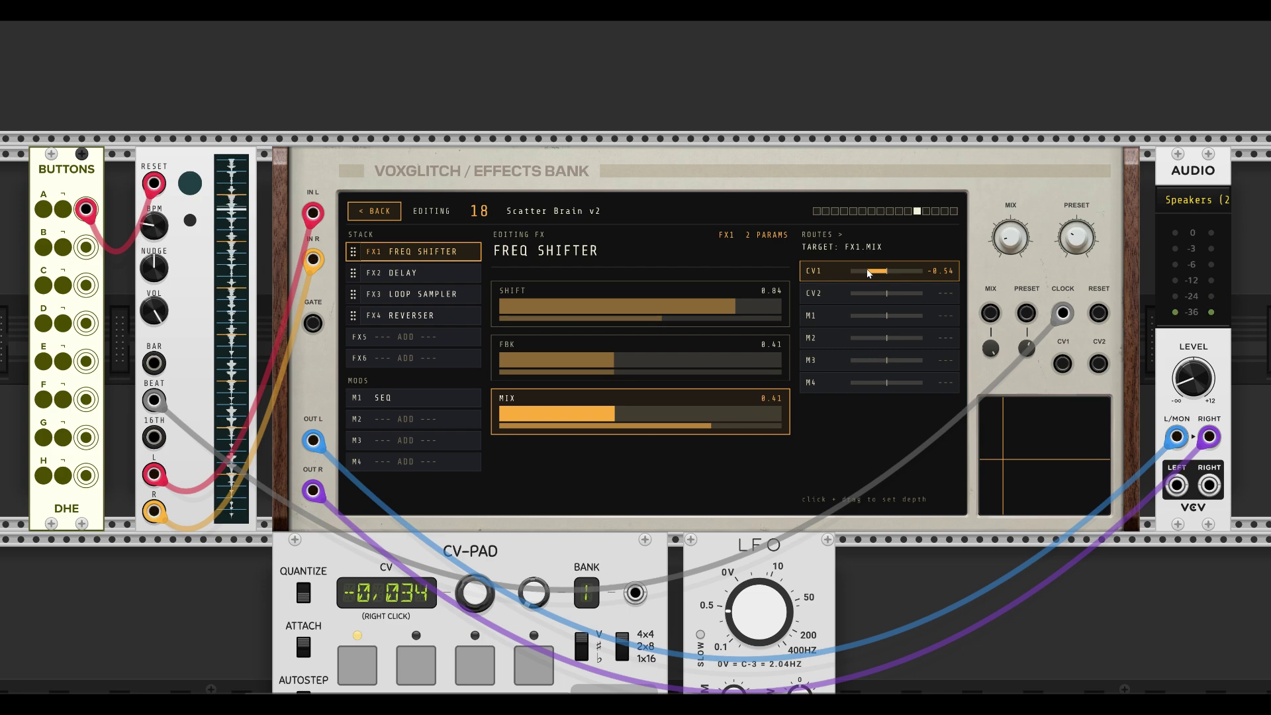
pyautogui.moveTo(889, 316); pyautogui.dragTo(901, 320)
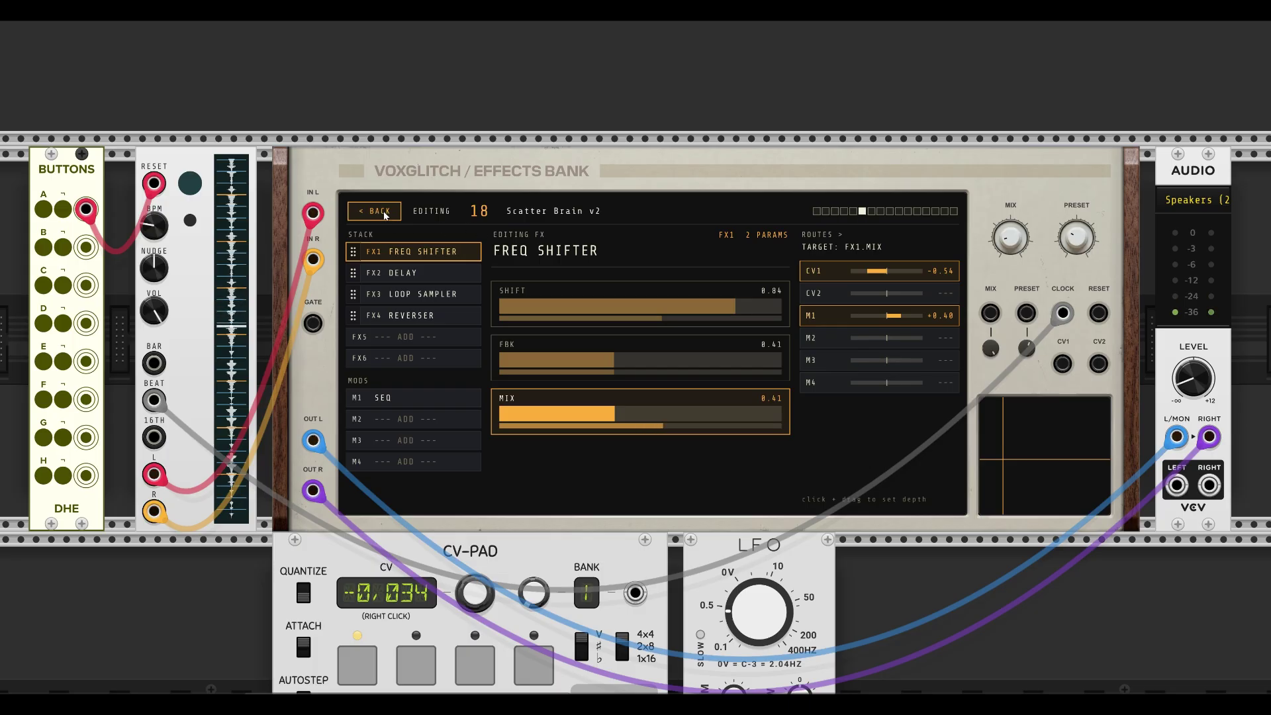
pyautogui.press('Escape')
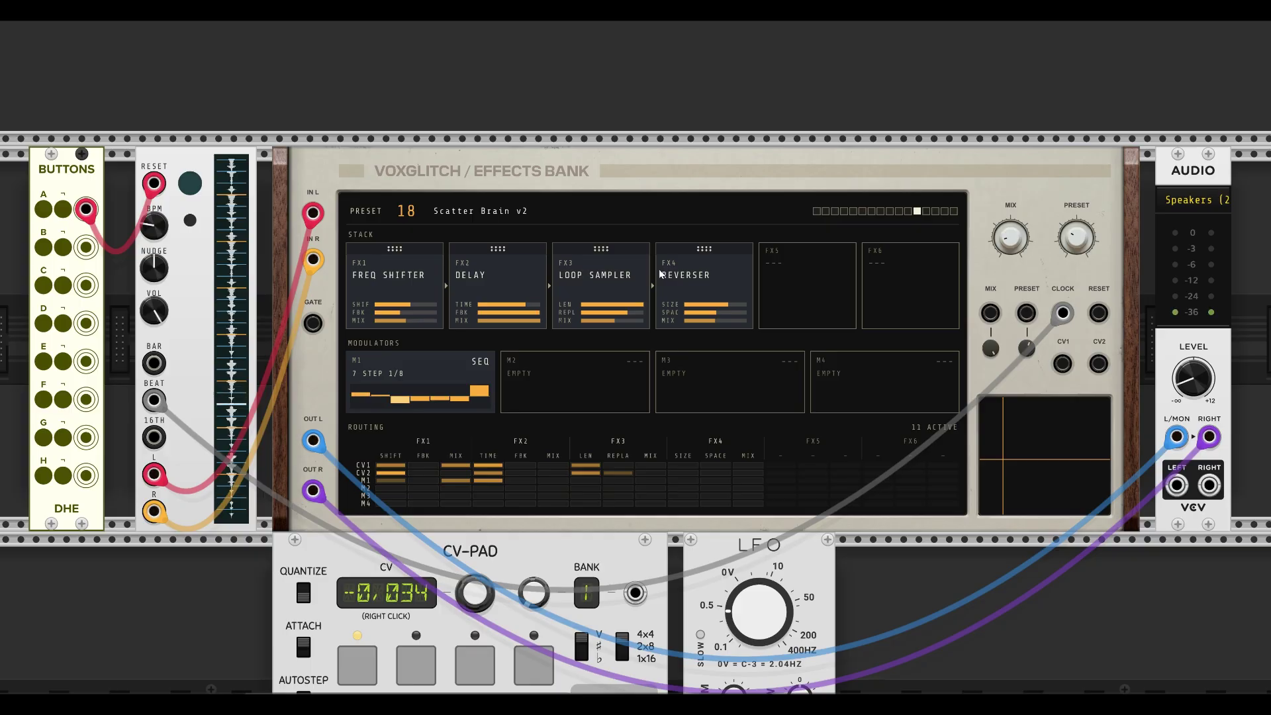
# Examine the parameters and route targets of the four effects in the stack, including the Delay's time, feedback and mix
pyautogui.click(427, 277)
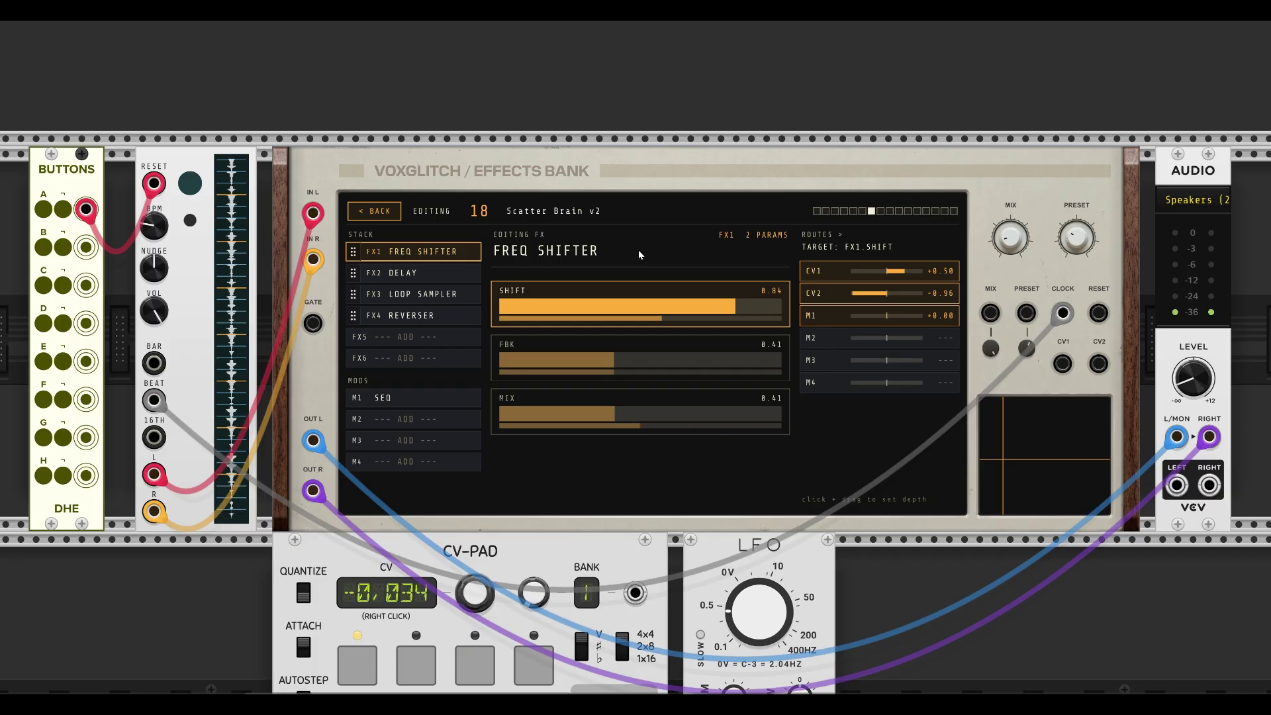
pyautogui.click(418, 273)
pyautogui.click(419, 295)
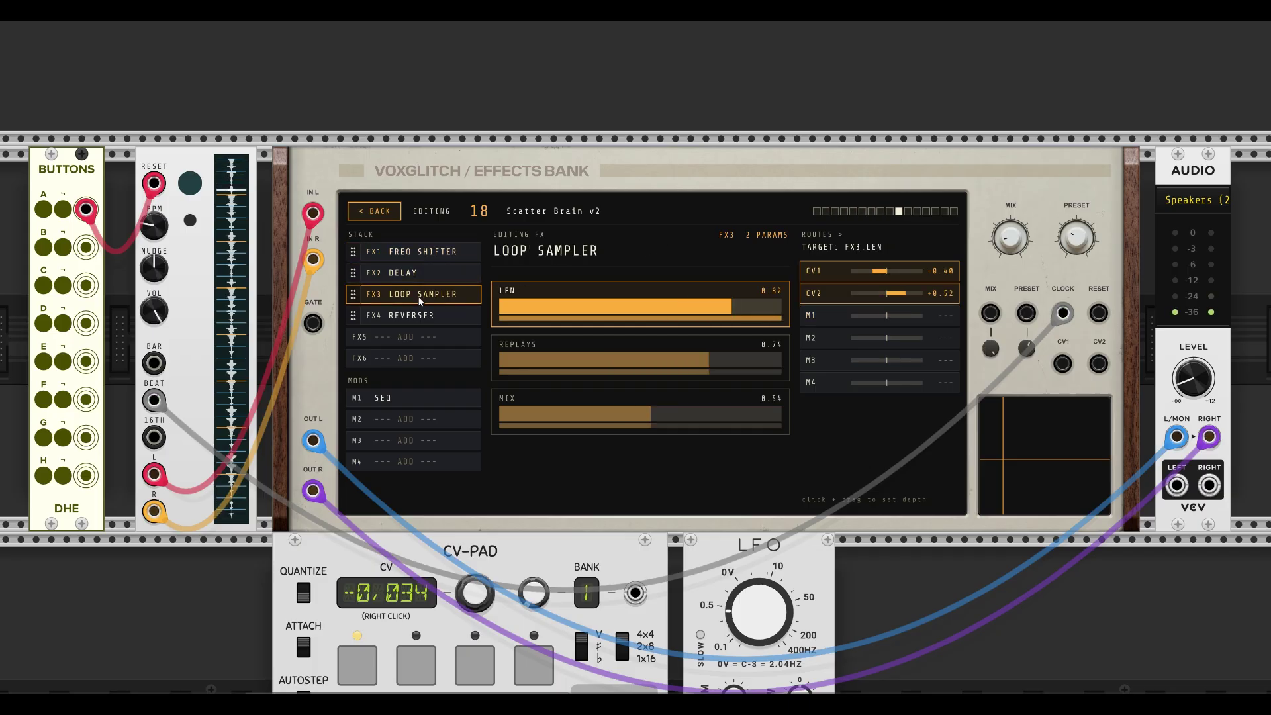
pyautogui.click(416, 316)
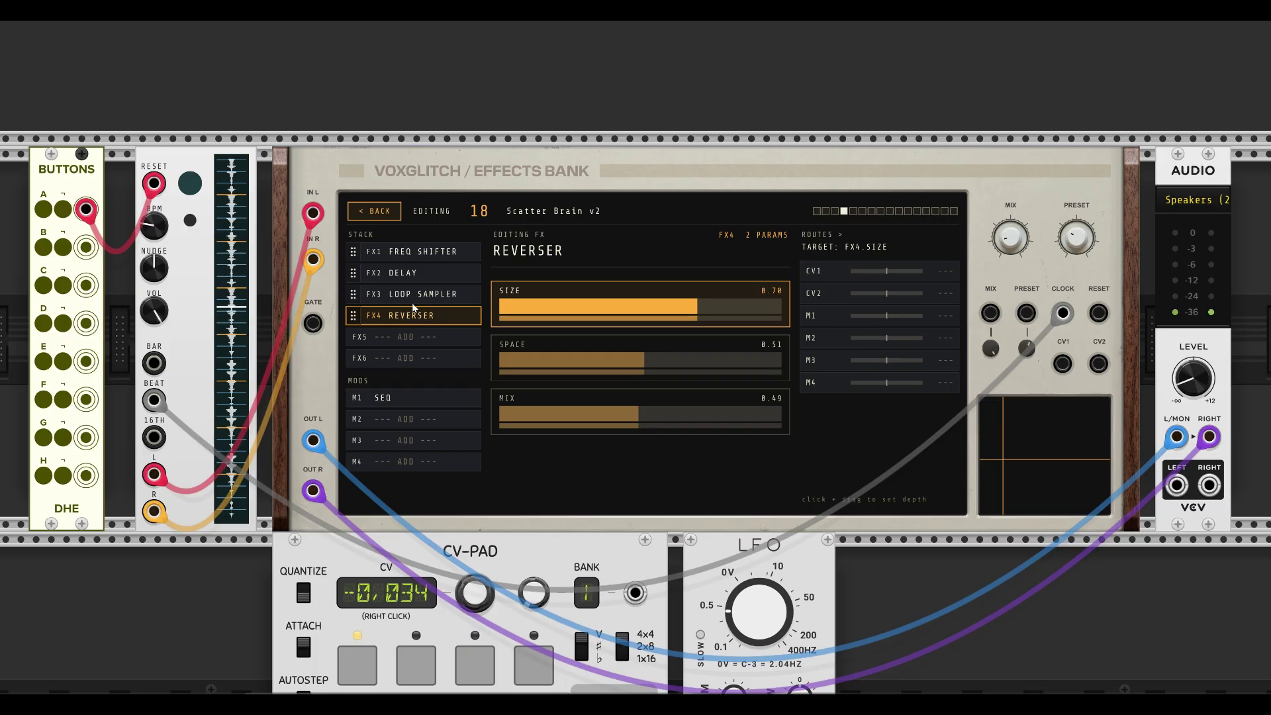
pyautogui.click(411, 295)
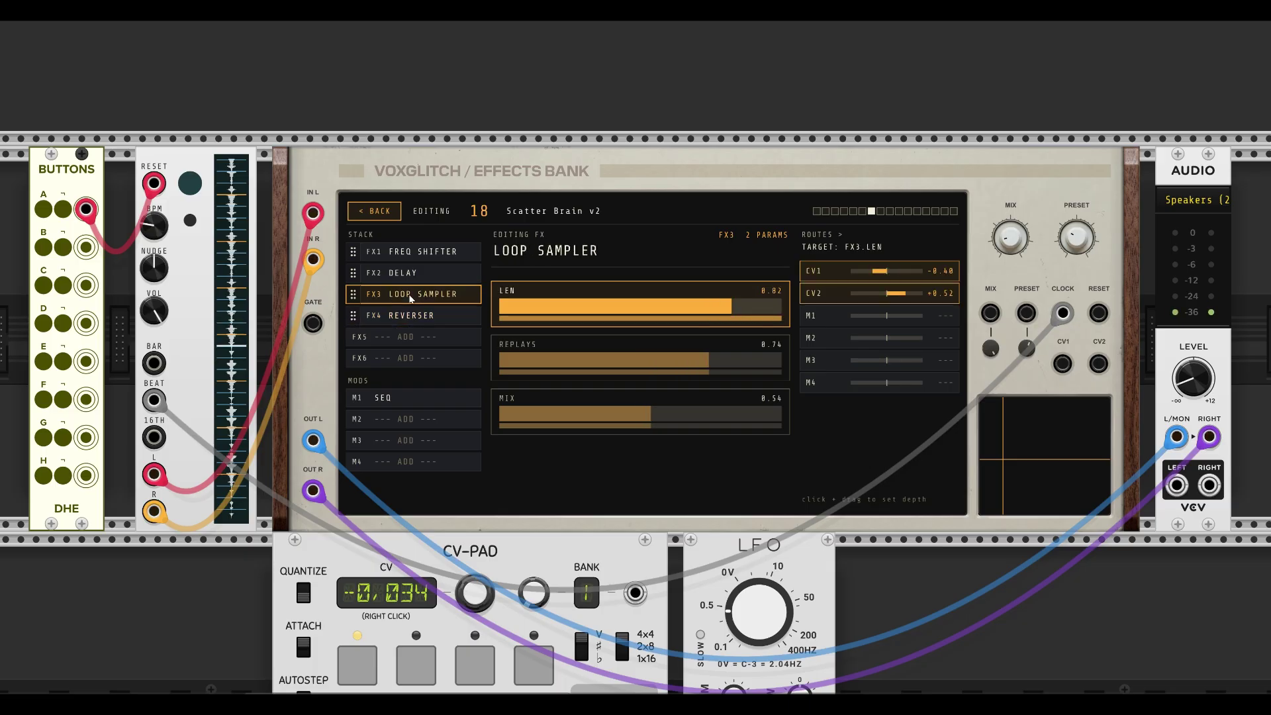
pyautogui.click(415, 274)
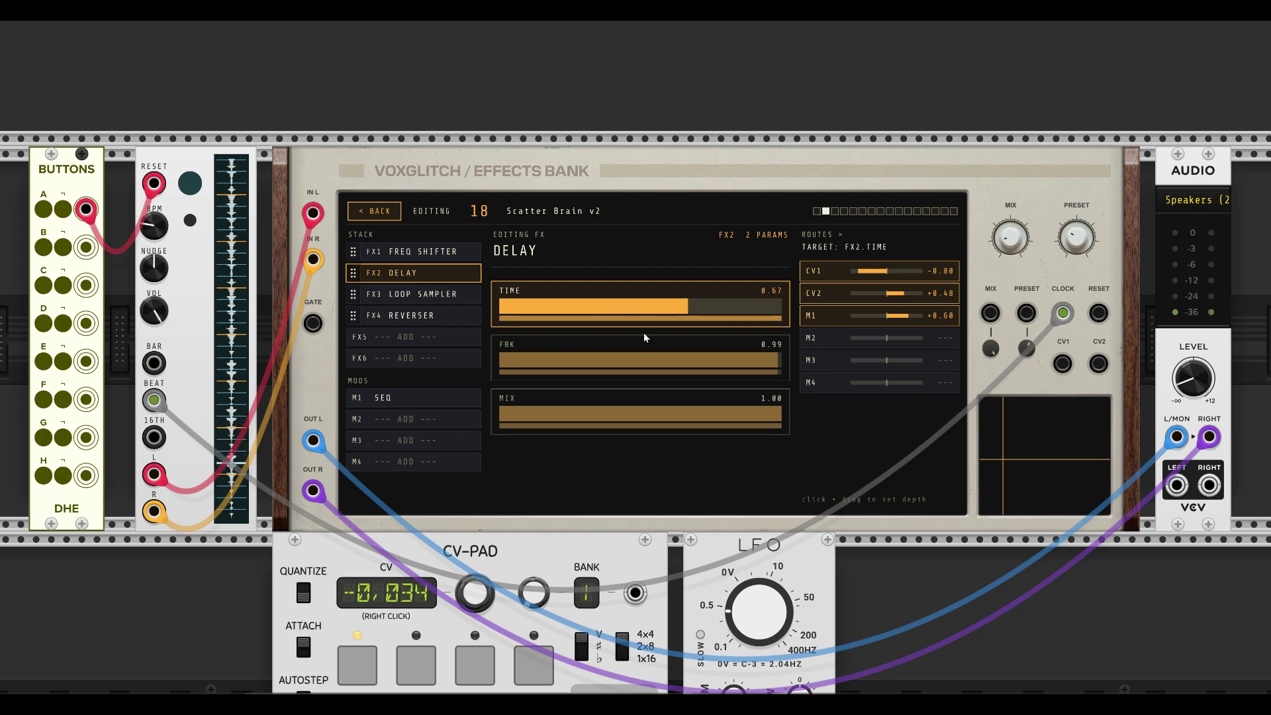
pyautogui.click(642, 354)
pyautogui.click(649, 405)
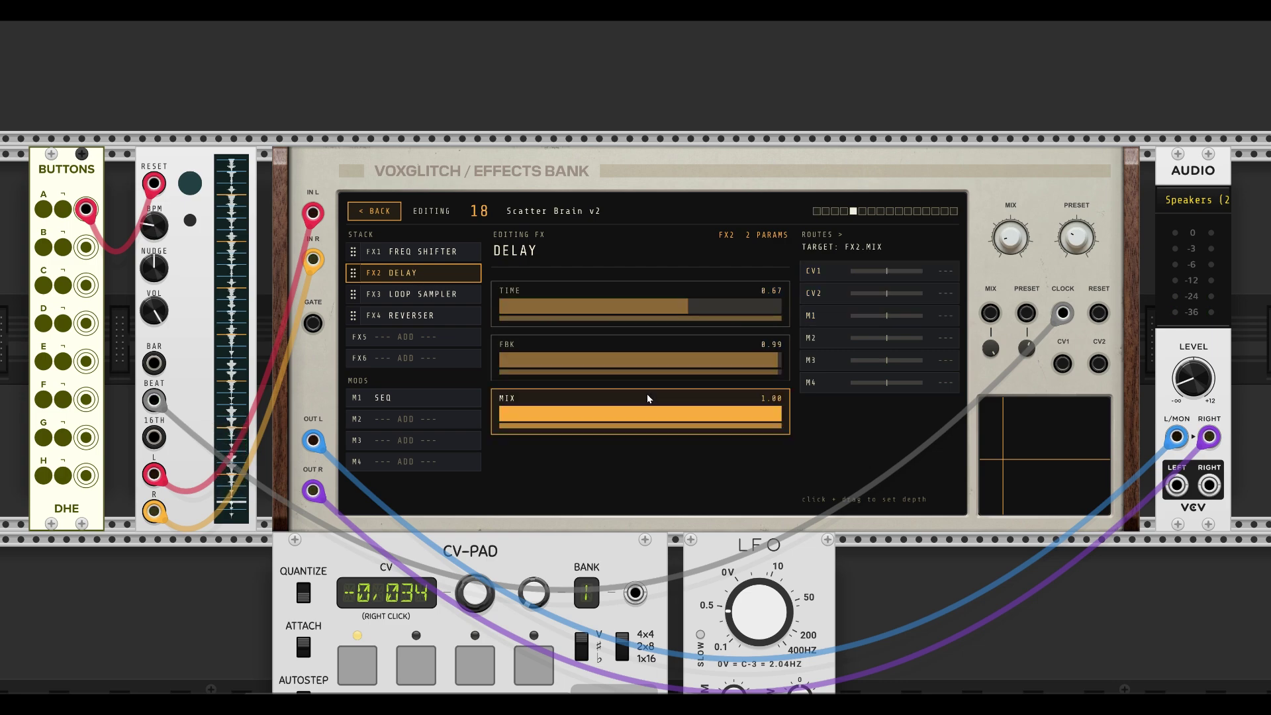
pyautogui.click(619, 350)
pyautogui.click(559, 295)
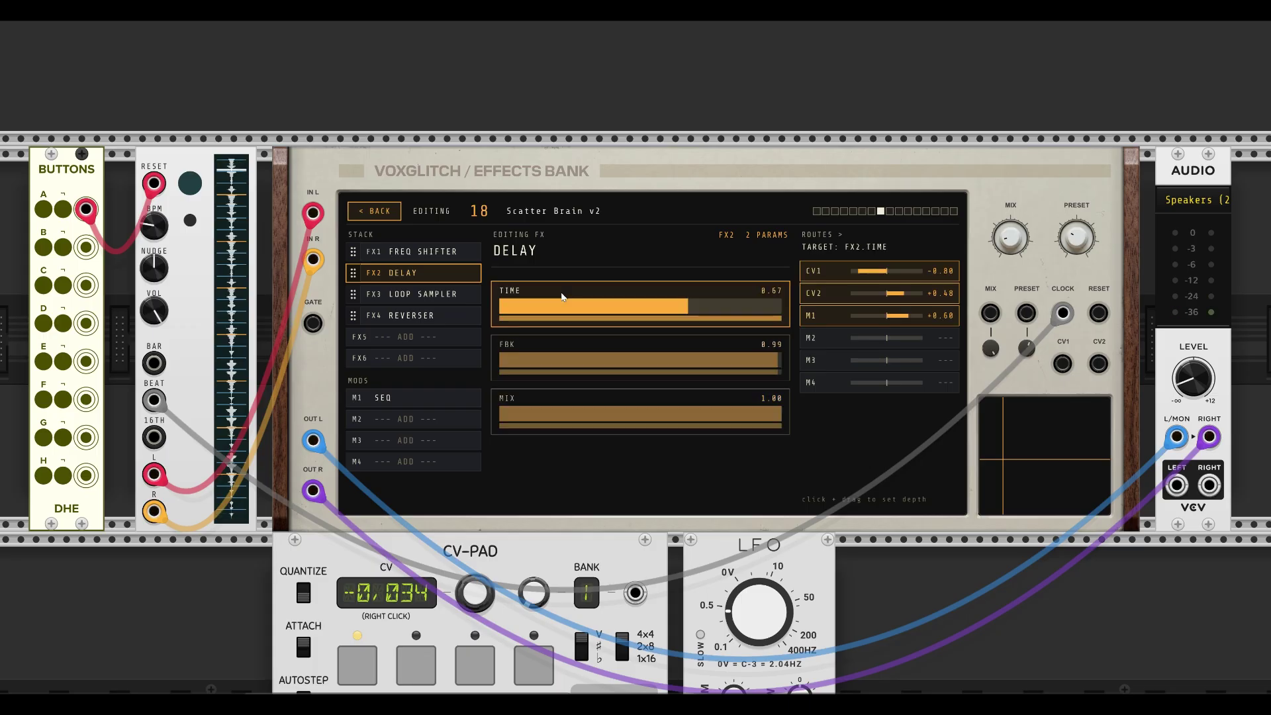
# Adjust the FX2 Delay so that its mix and its time are both 0.50
pyautogui.click(548, 400)
pyautogui.moveTo(687, 415)
pyautogui.mouseDown()
pyautogui.moveTo(582, 409)
pyautogui.moveTo(760, 413)
pyautogui.moveTo(666, 410)
pyautogui.mouseUp()
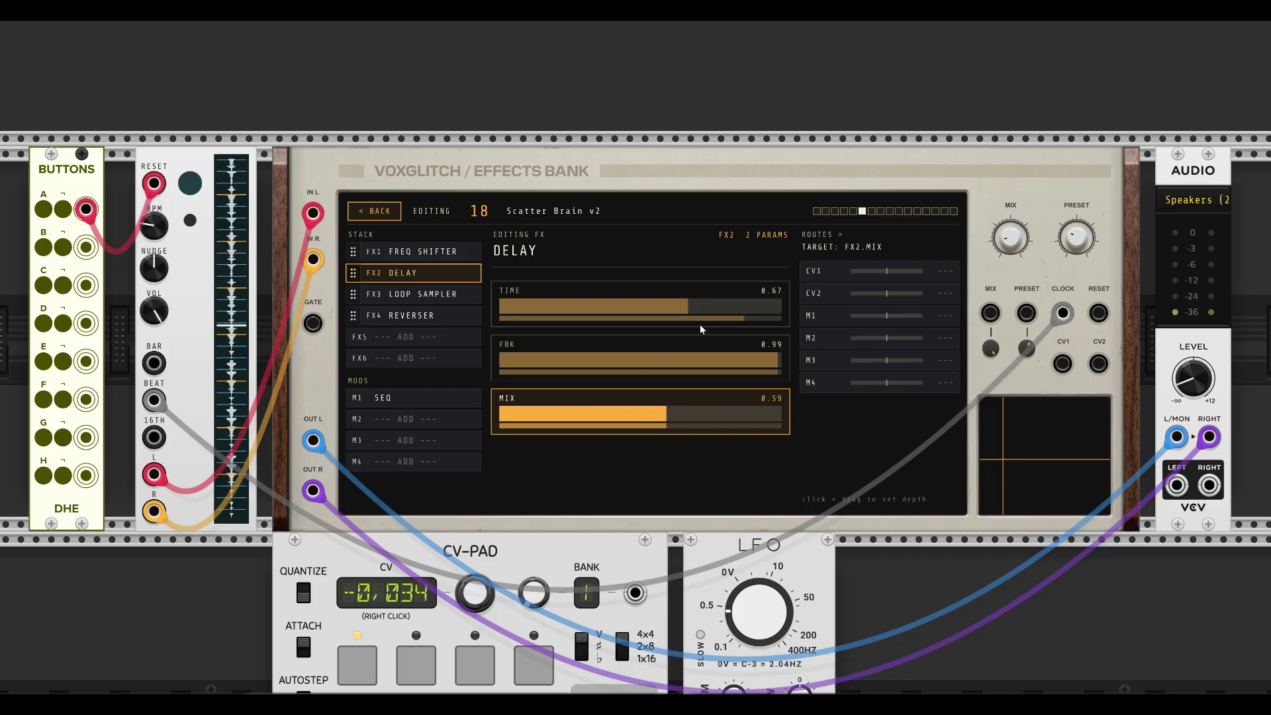
pyautogui.click(637, 419)
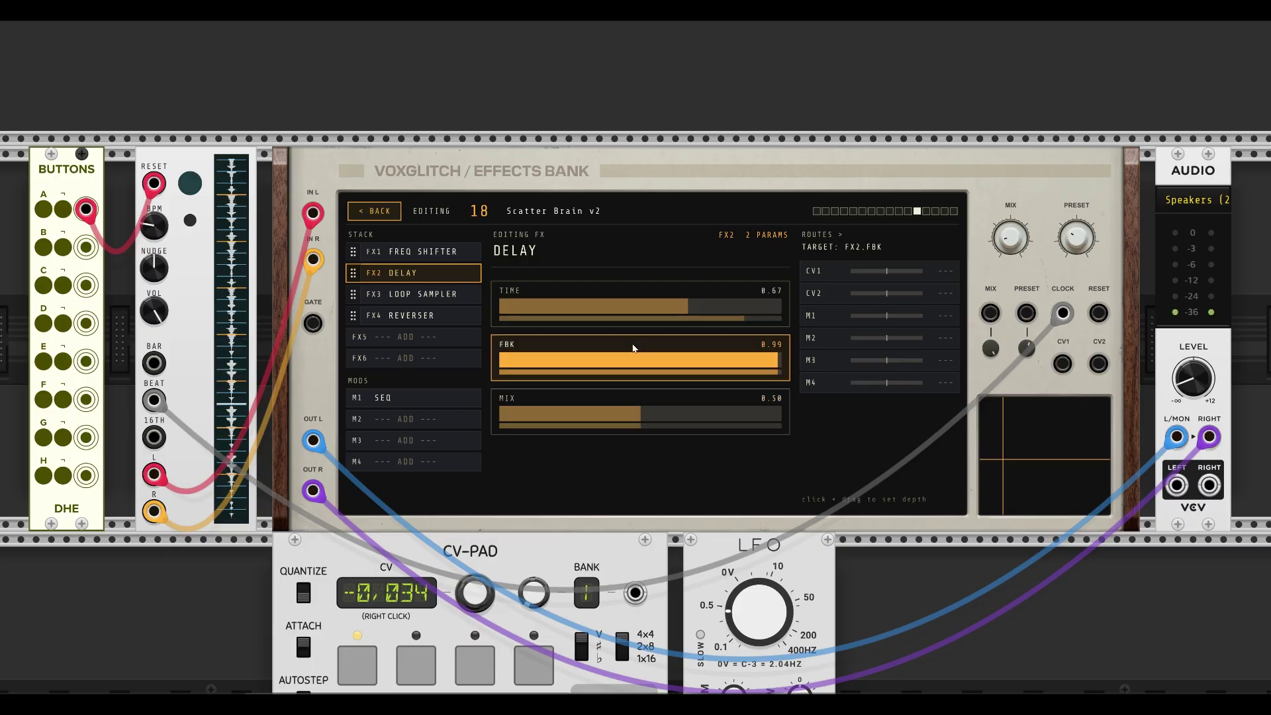
pyautogui.click(637, 304)
pyautogui.click(544, 305)
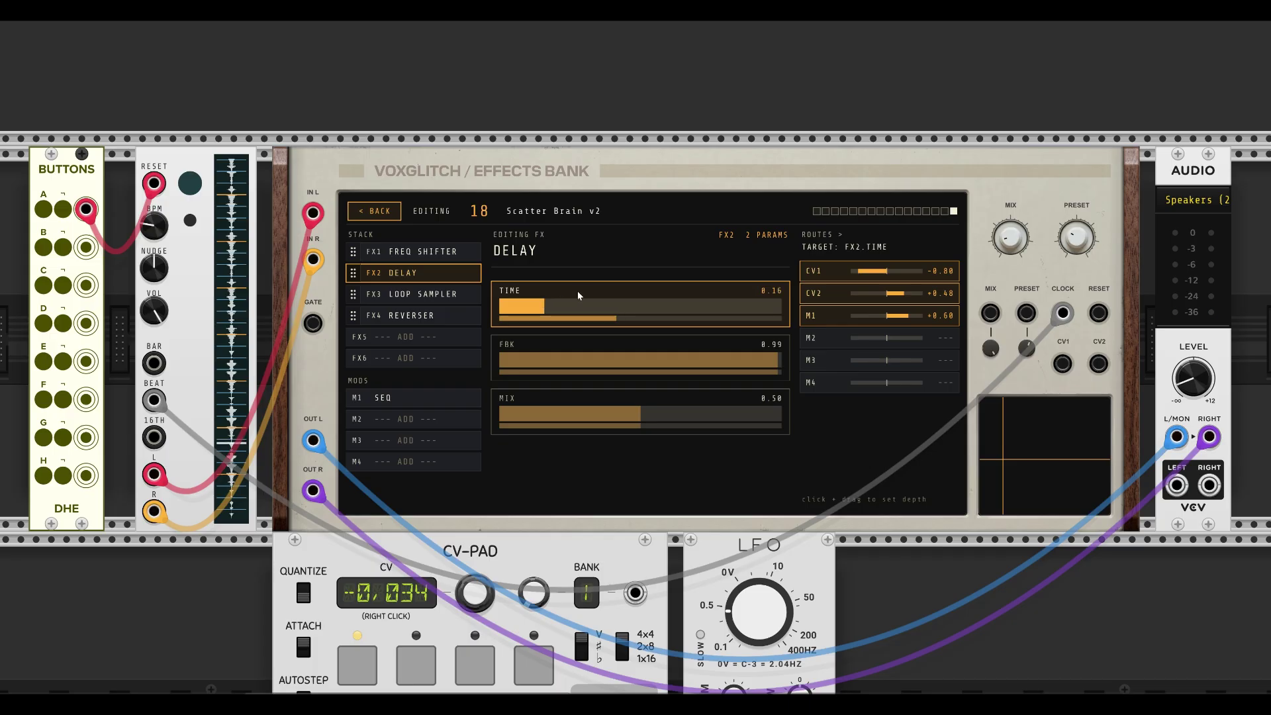
pyautogui.click(641, 309)
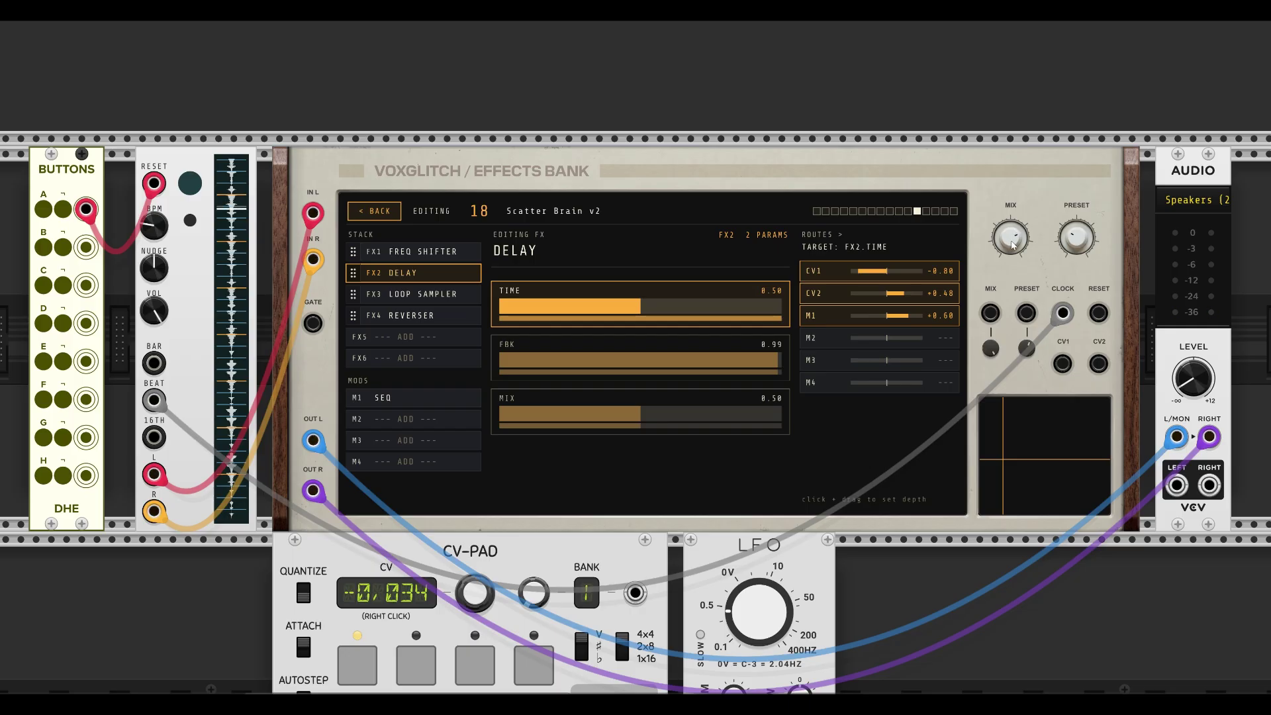
# Set the Delay's mix to 0.62 and raise the mix levels of the Reverser and the Loop Sampler
pyautogui.click(662, 413)
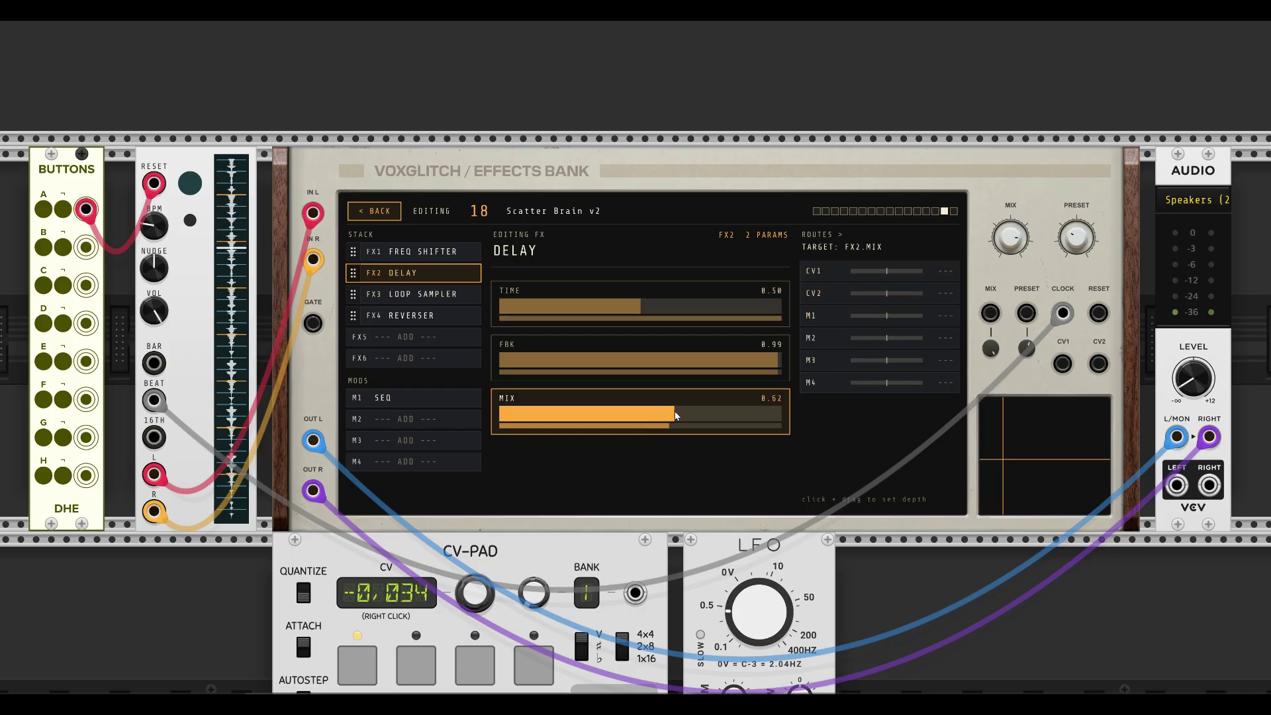
pyautogui.click(432, 318)
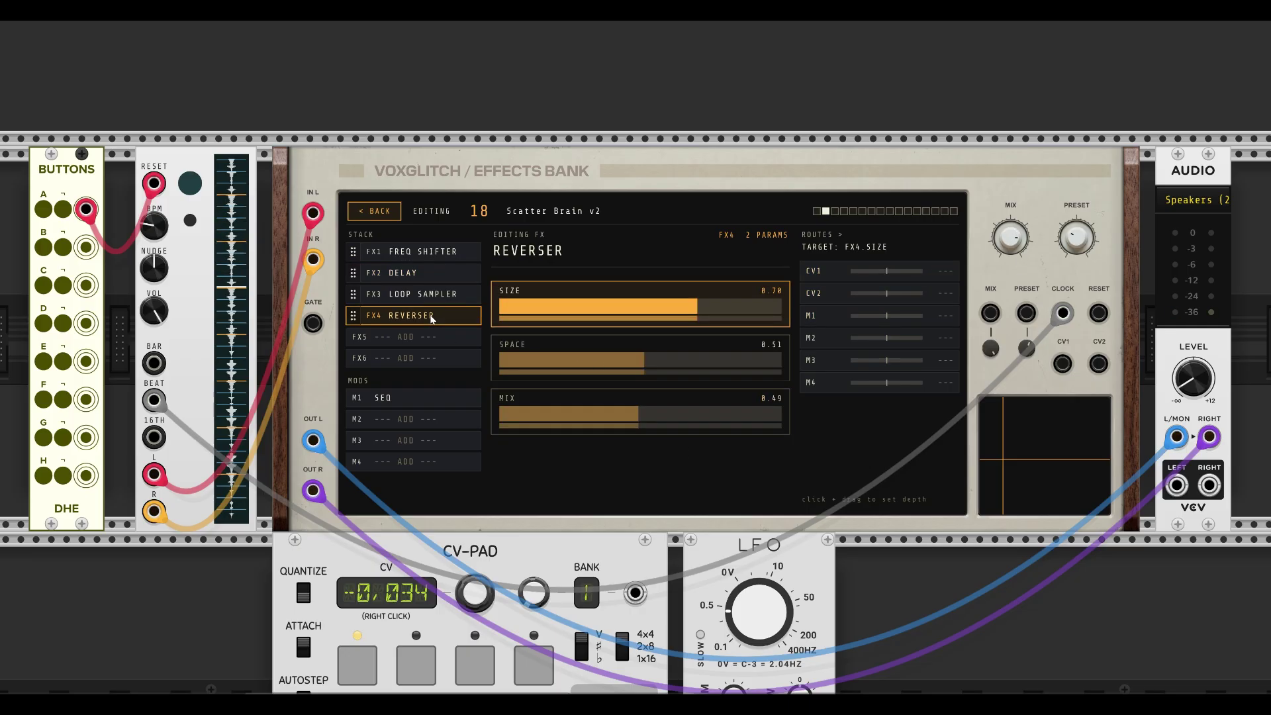
pyautogui.click(672, 417)
pyautogui.click(424, 291)
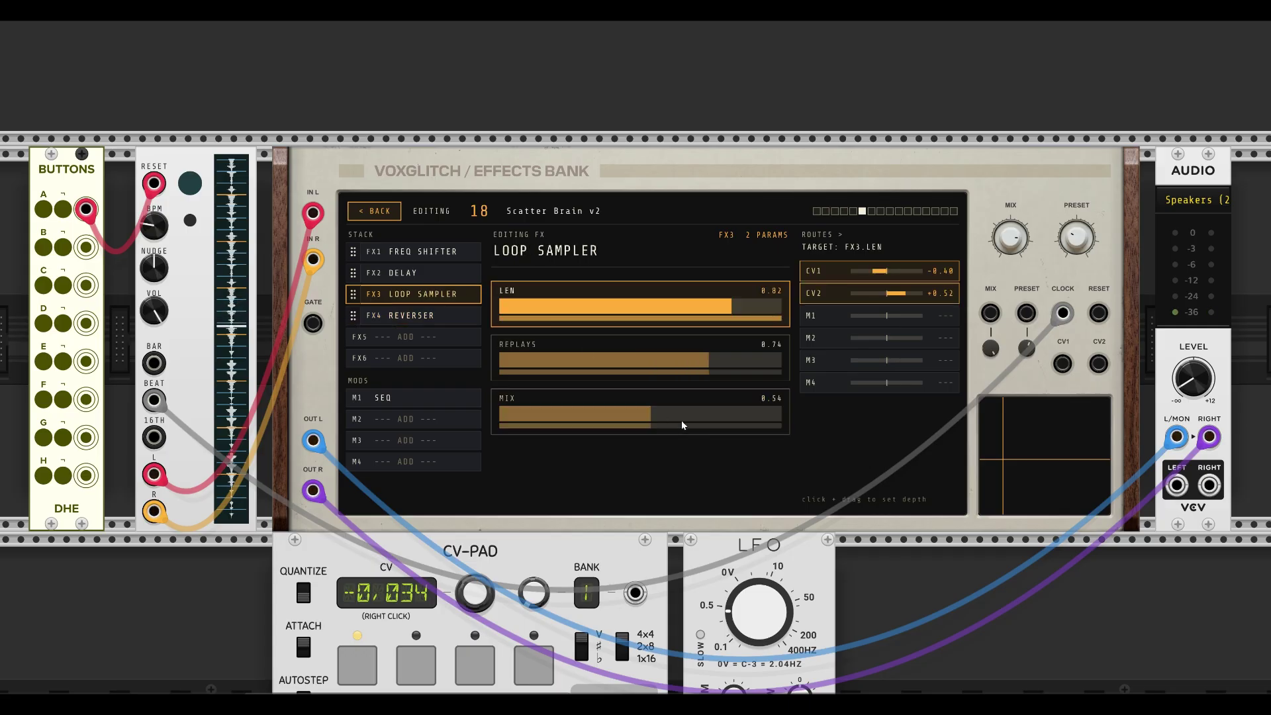
pyautogui.click(712, 420)
# Set the FX1 Freq Shifter's mix to 1.00, its shift to 0.33 and its feedback to 0.94
pyautogui.click(421, 251)
pyautogui.moveTo(634, 415); pyautogui.dragTo(796, 423)
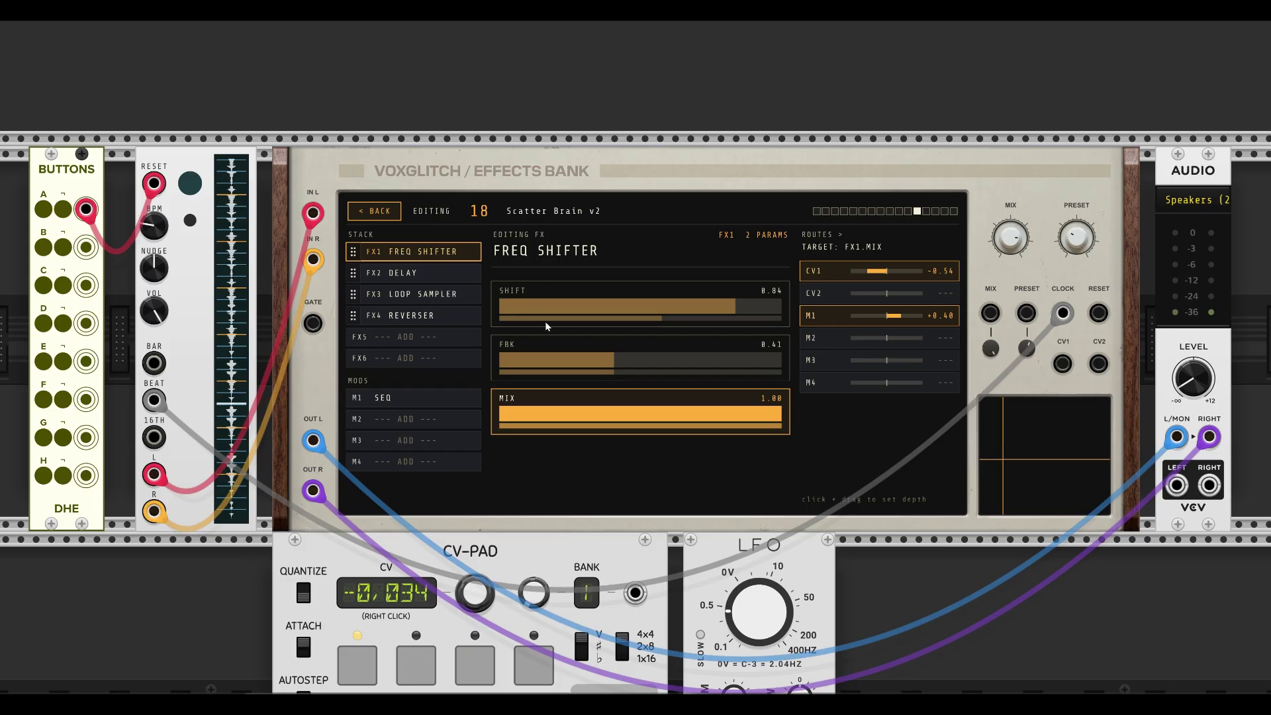
pyautogui.click(596, 314)
pyautogui.moveTo(625, 363); pyautogui.dragTo(765, 362)
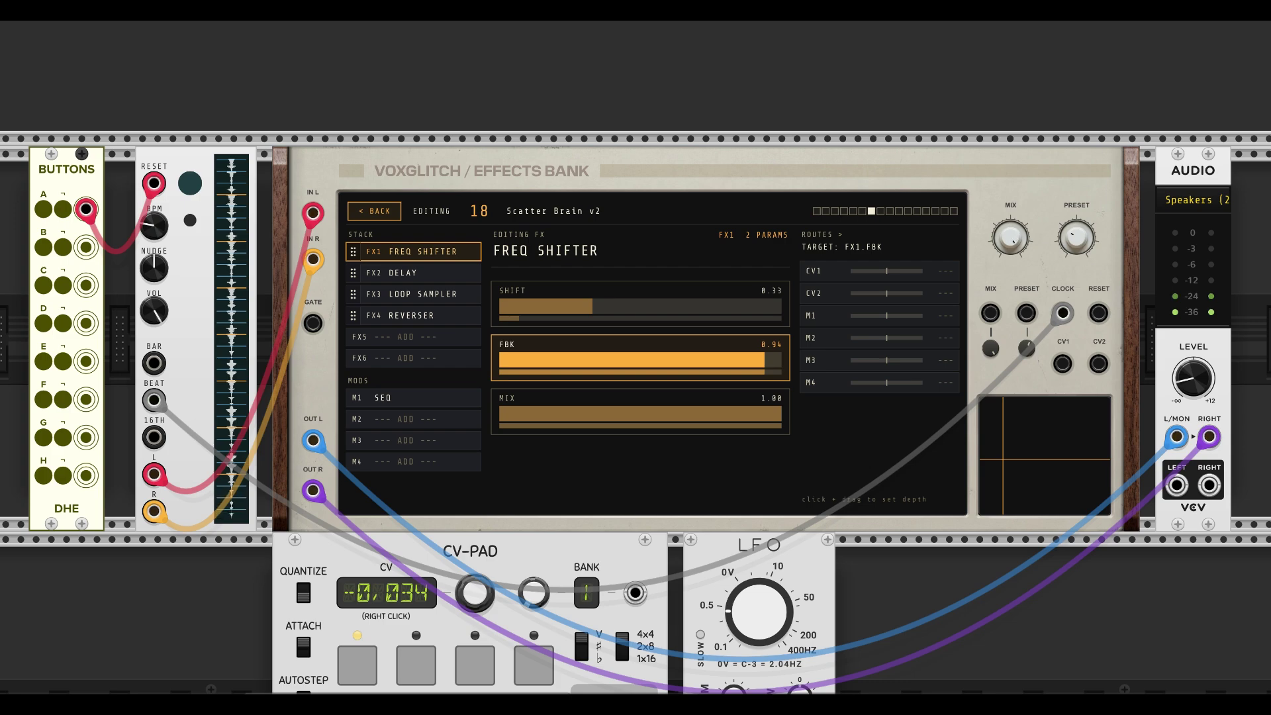
# Set the mix of the Freq Shifter, the Delay and the Loop Sampler to 0.00
pyautogui.moveTo(709, 414); pyautogui.dragTo(484, 409)
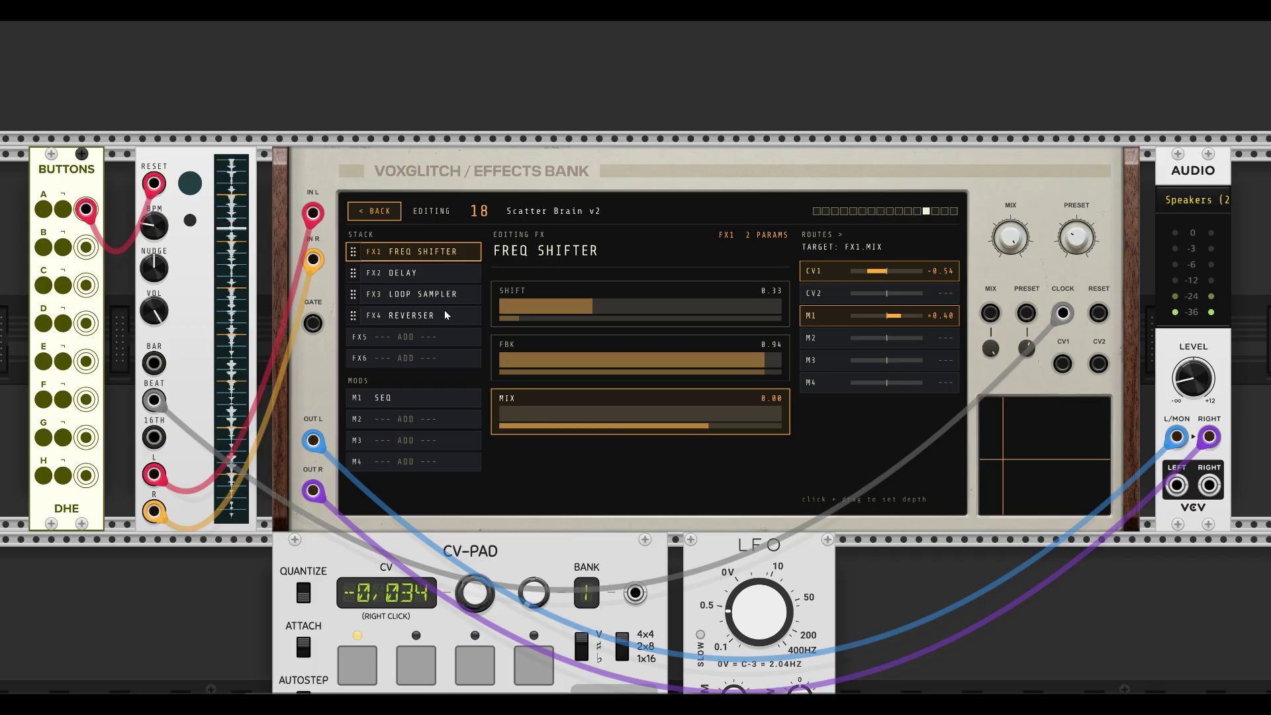
pyautogui.click(424, 274)
pyautogui.moveTo(702, 415); pyautogui.dragTo(483, 408)
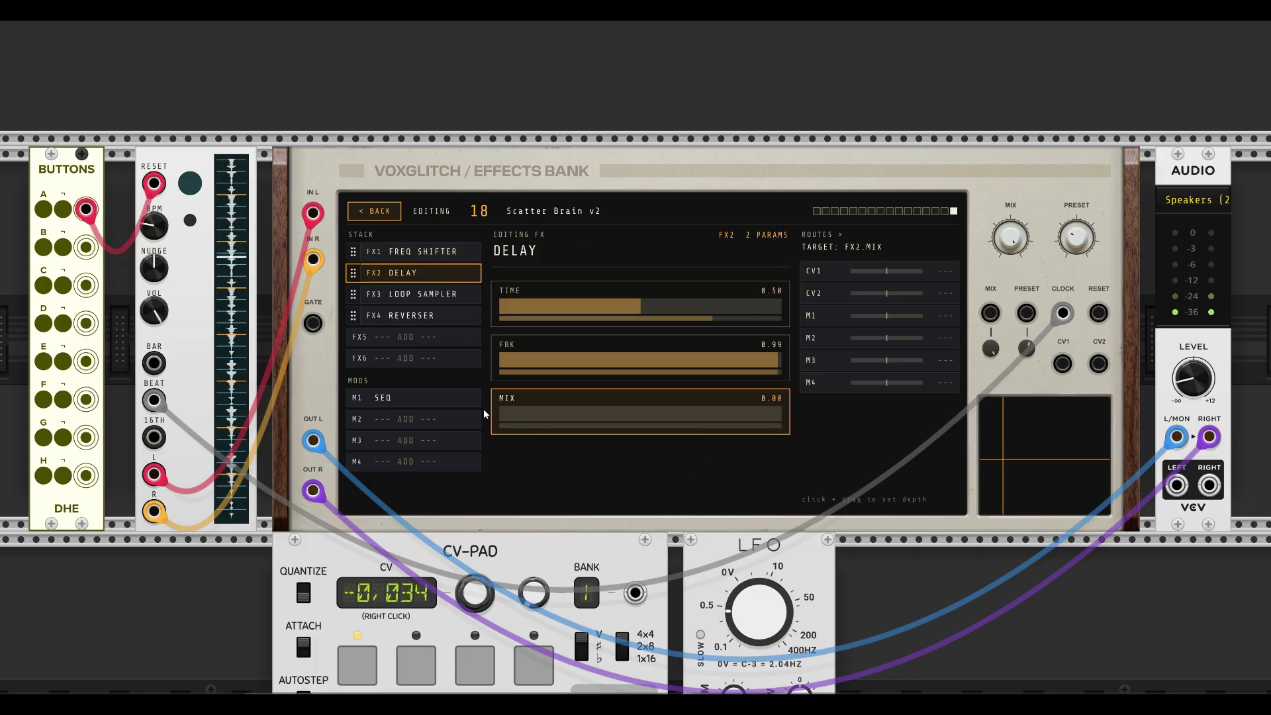
pyautogui.click(440, 299)
pyautogui.moveTo(731, 419); pyautogui.dragTo(484, 410)
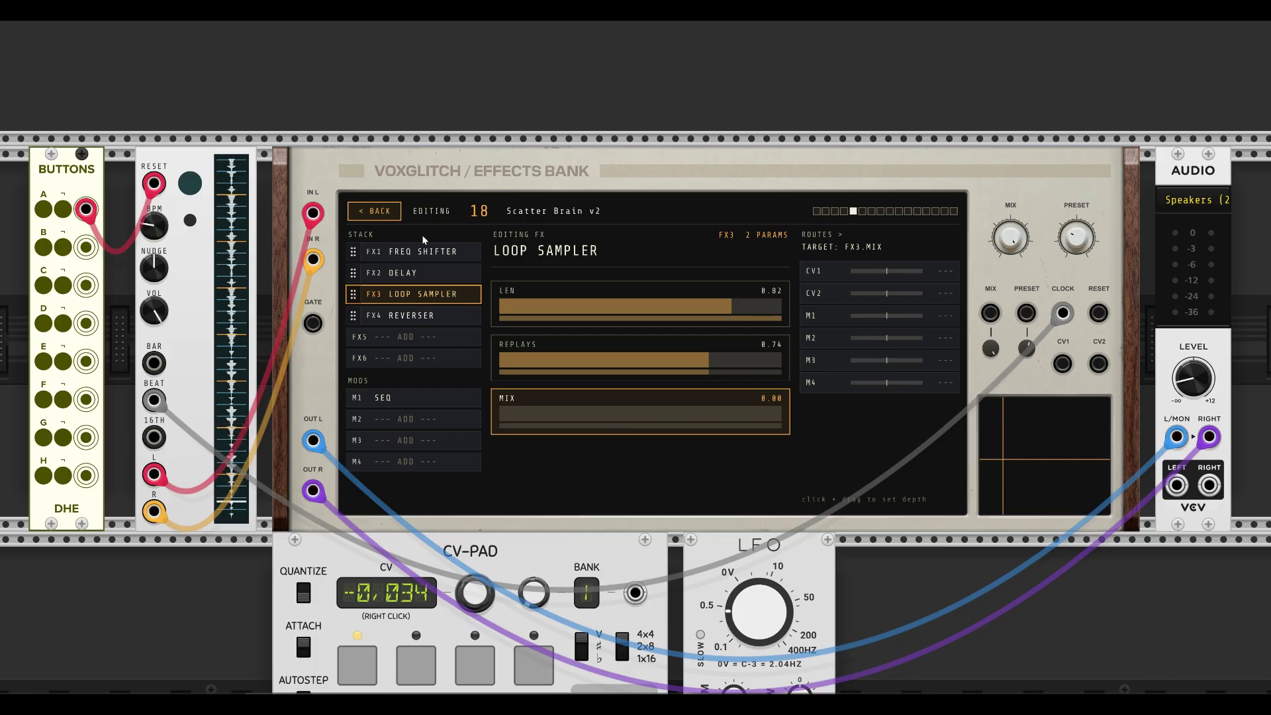
# Add a Vowel effect in the FX5 slot and swap it with the Freq Shifter in FX1
pyautogui.click(407, 337)
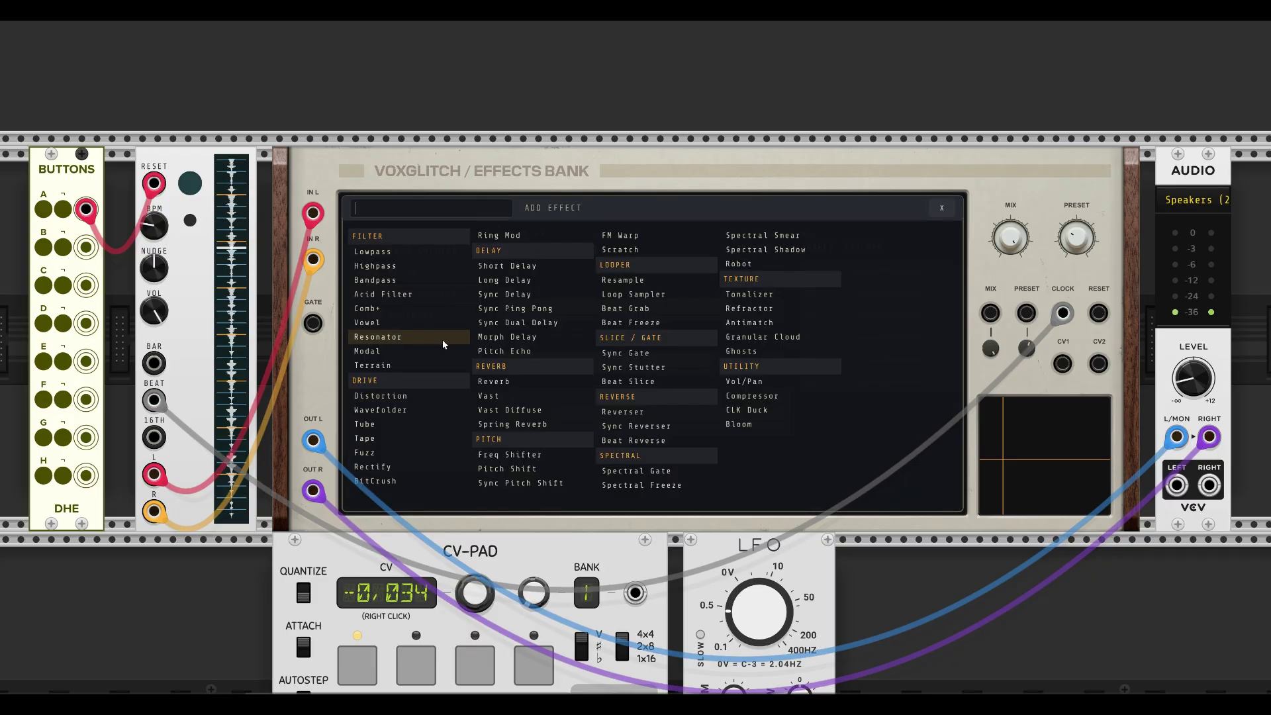
pyautogui.click(372, 322)
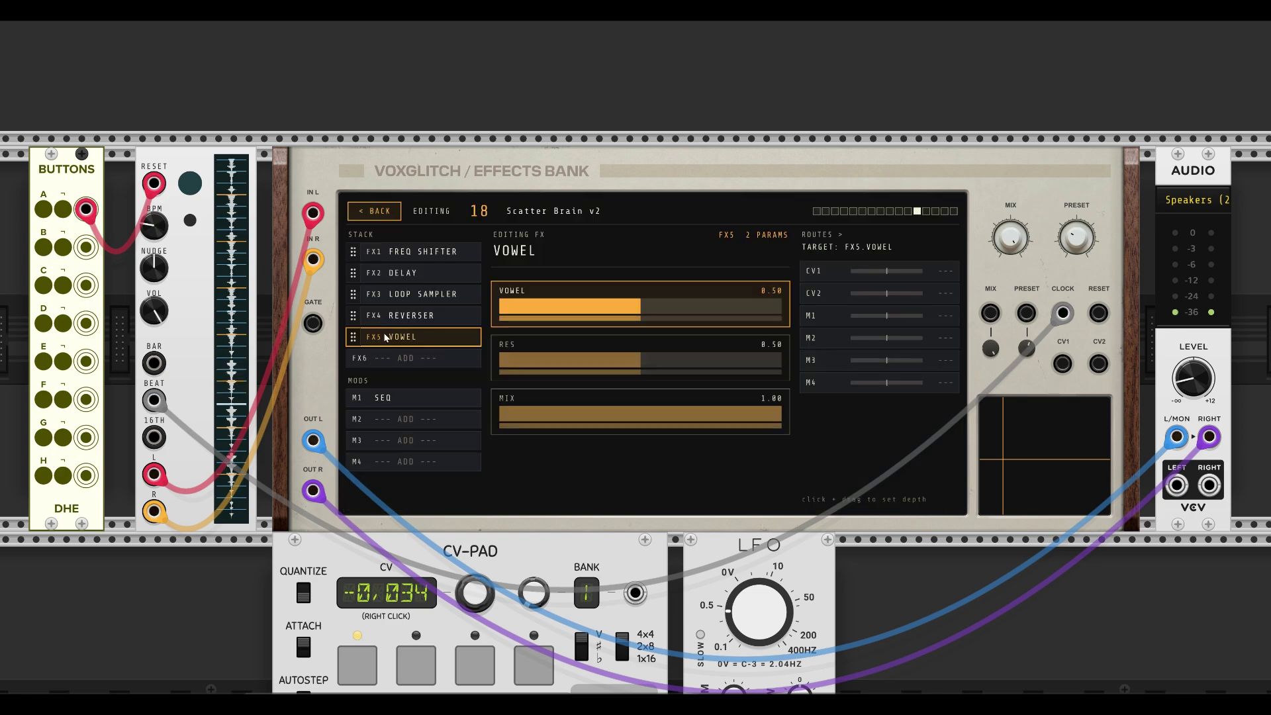
pyautogui.moveTo(354, 338); pyautogui.dragTo(378, 252)
pyautogui.click(390, 271)
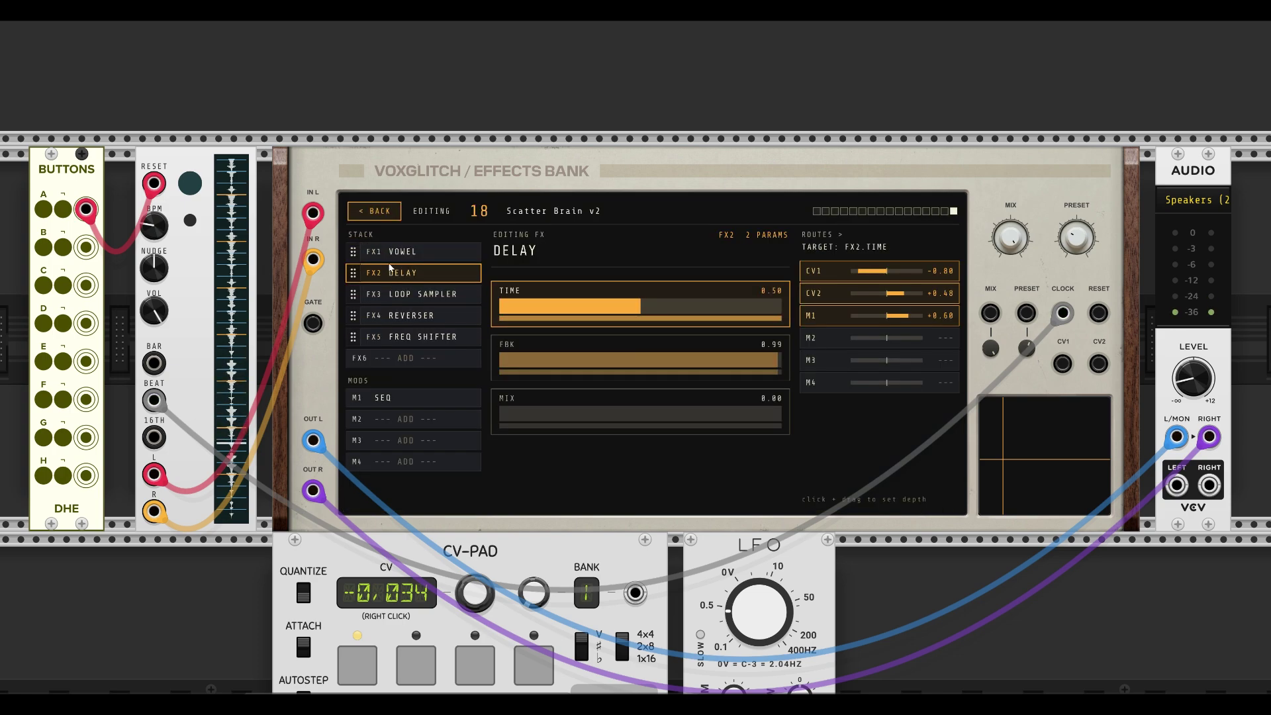
# Replace the FX1 Vowel effect with Scratch and the FX4 Reverser with Long Delay
pyautogui.click(391, 253)
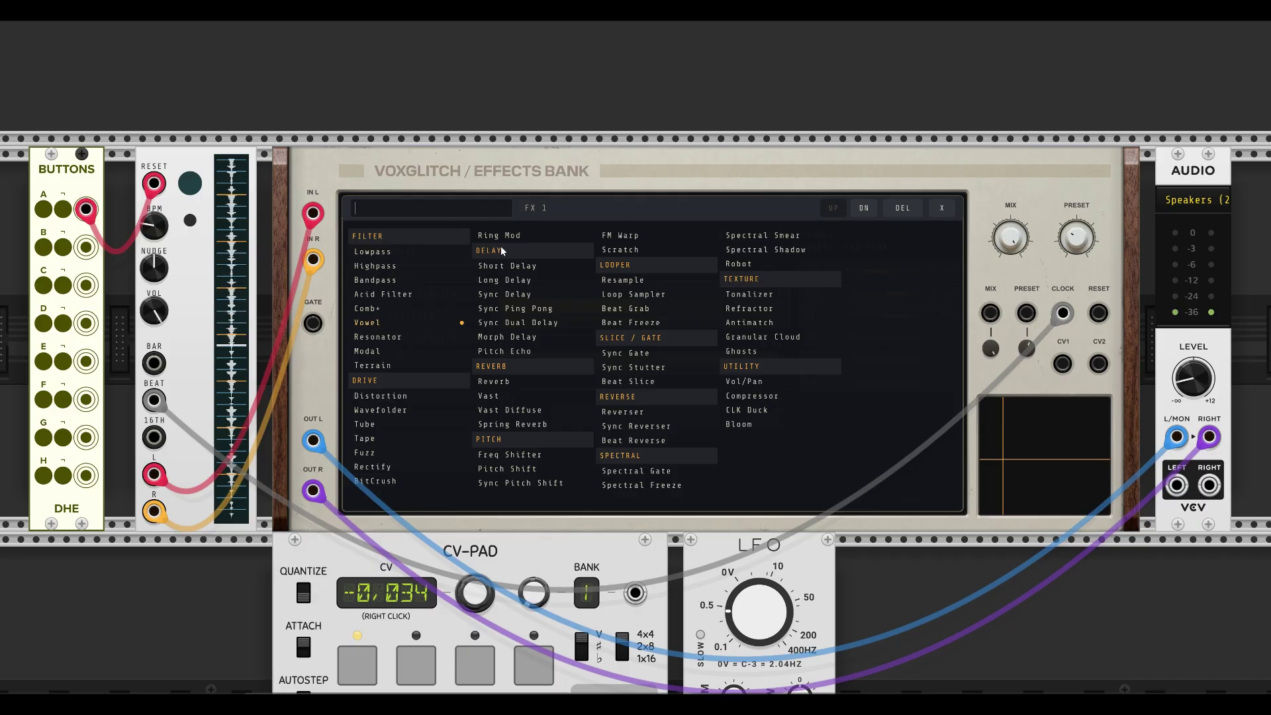
pyautogui.write('low')
pyautogui.press('BackSpace')
pyautogui.press('BackSpace')
pyautogui.press('BackSpace')
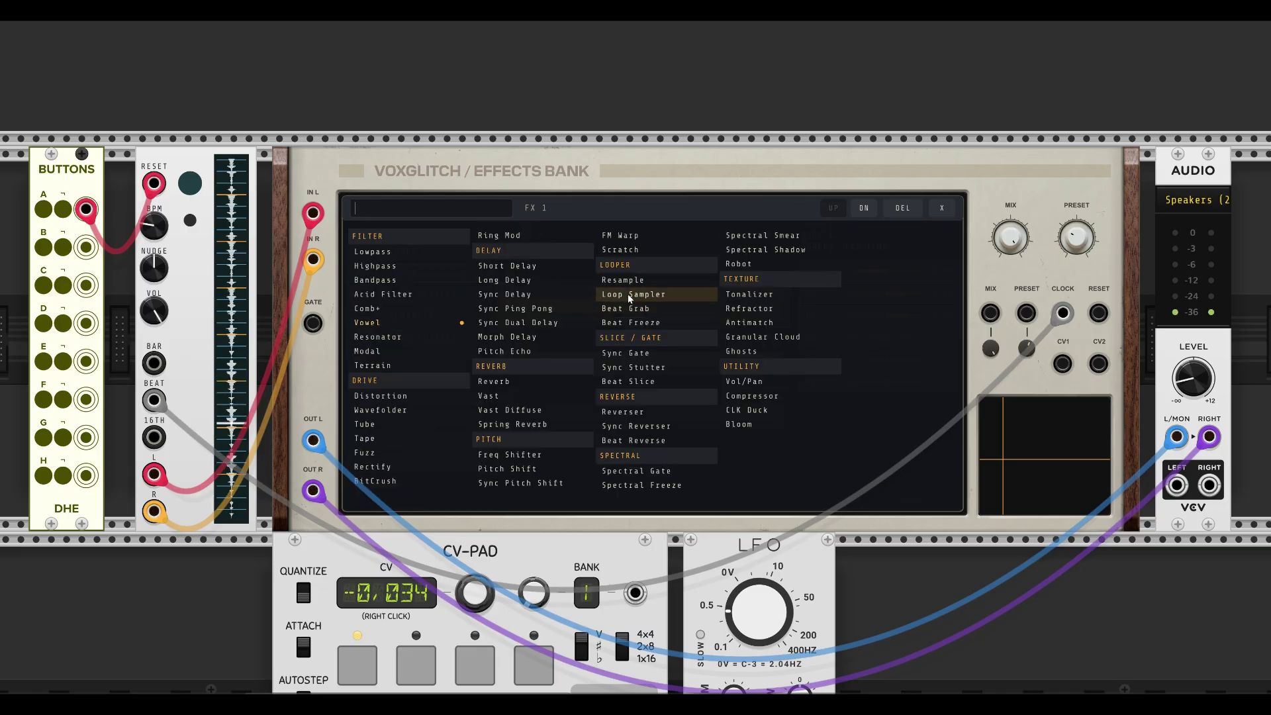
pyautogui.click(621, 250)
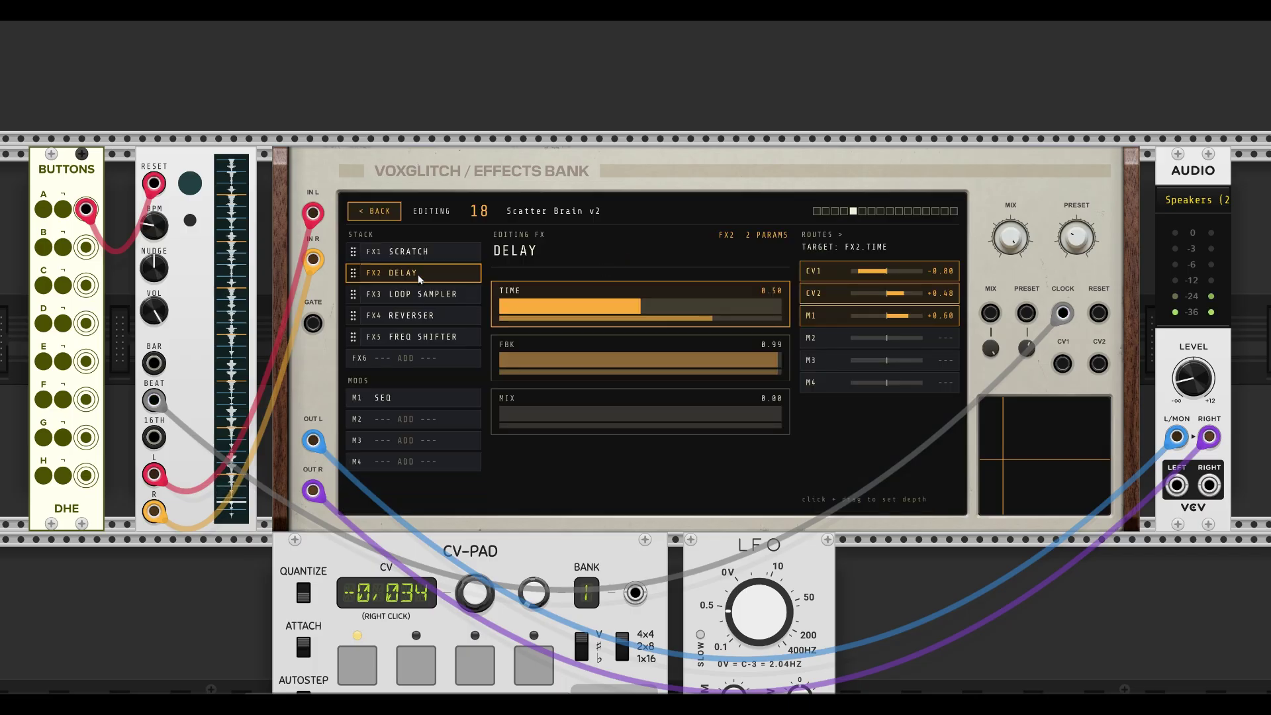
pyautogui.click(409, 252)
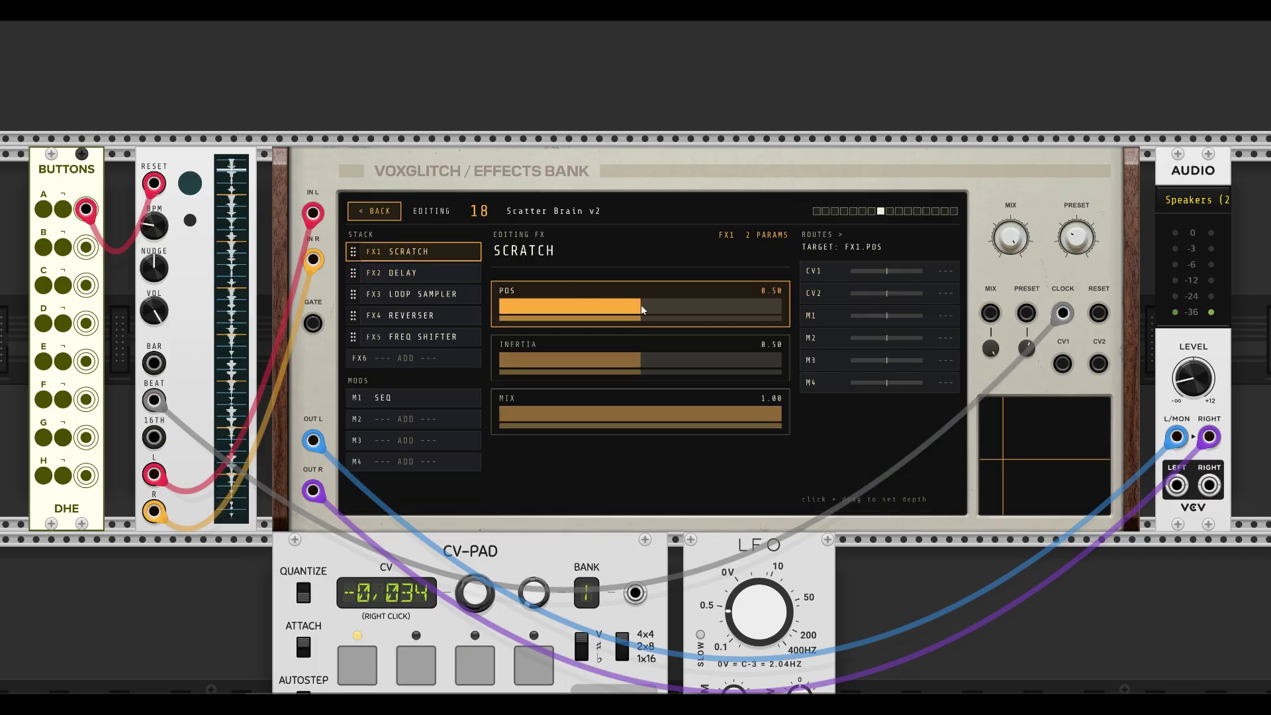
pyautogui.click(405, 315)
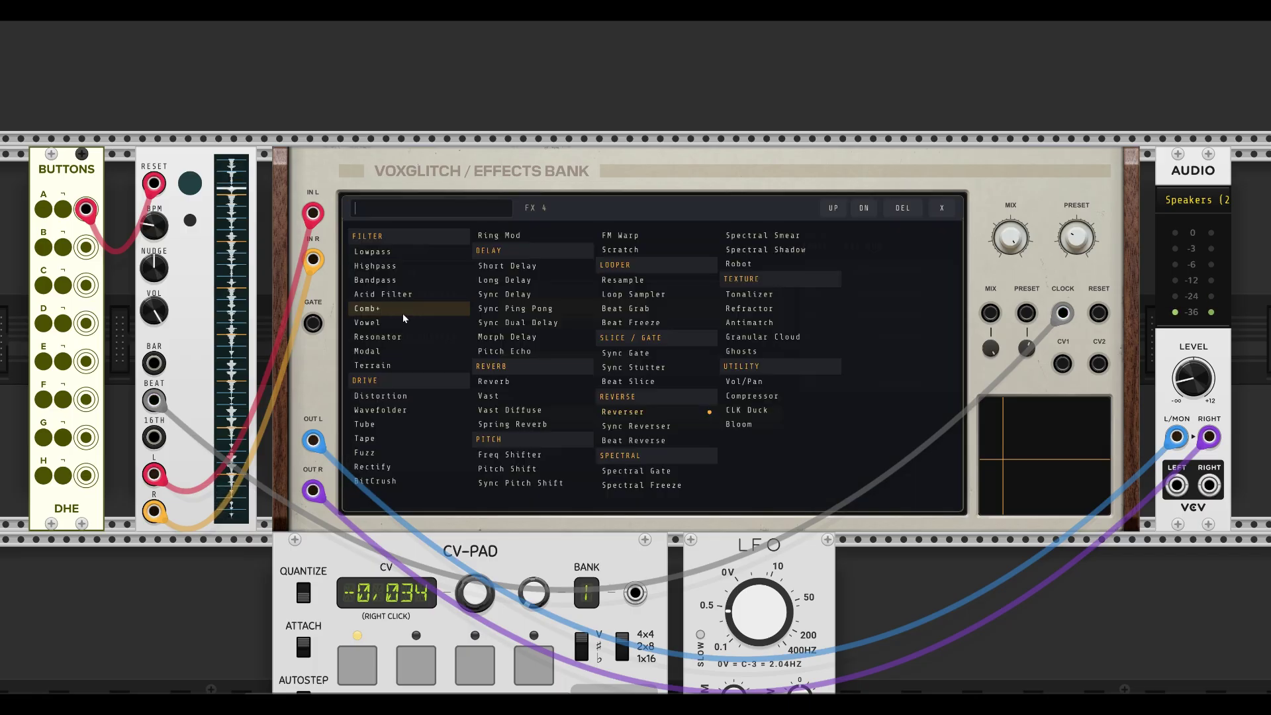
pyautogui.click(501, 281)
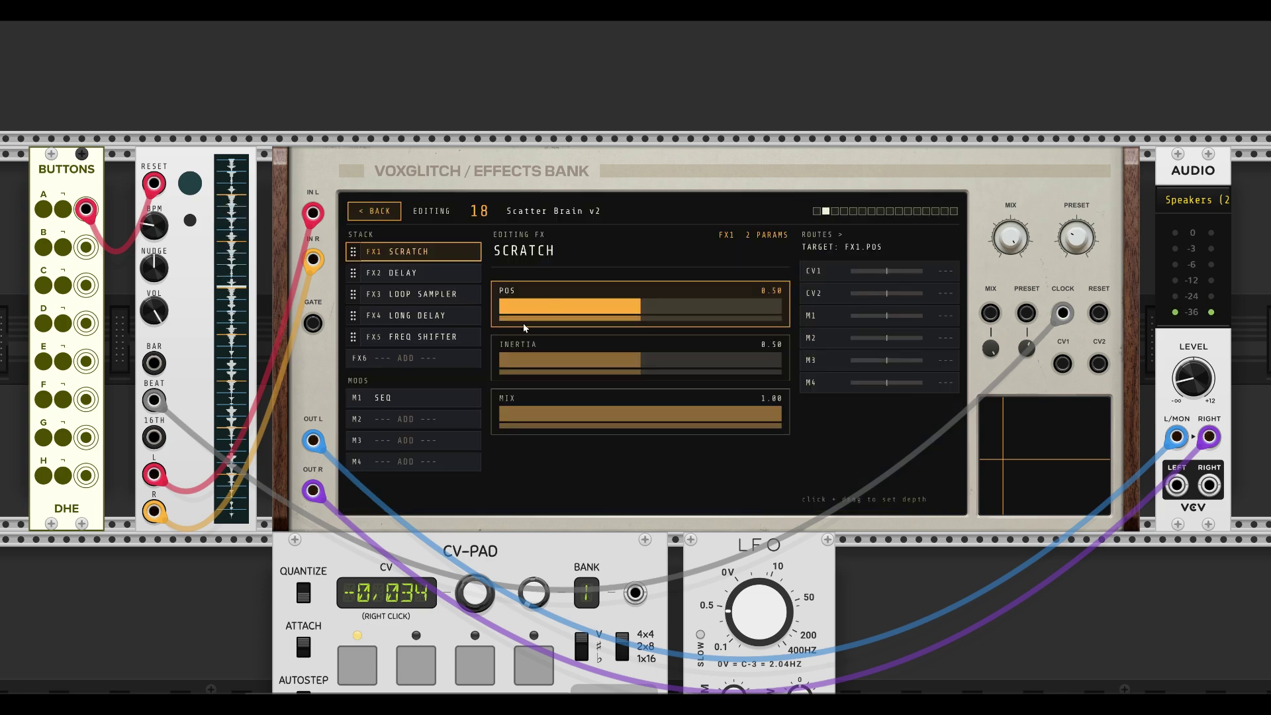
# Delete the Loop Sampler and reorder the stack to Delay, Freq Shifter, Long Delay, Scratch
pyautogui.click(419, 293)
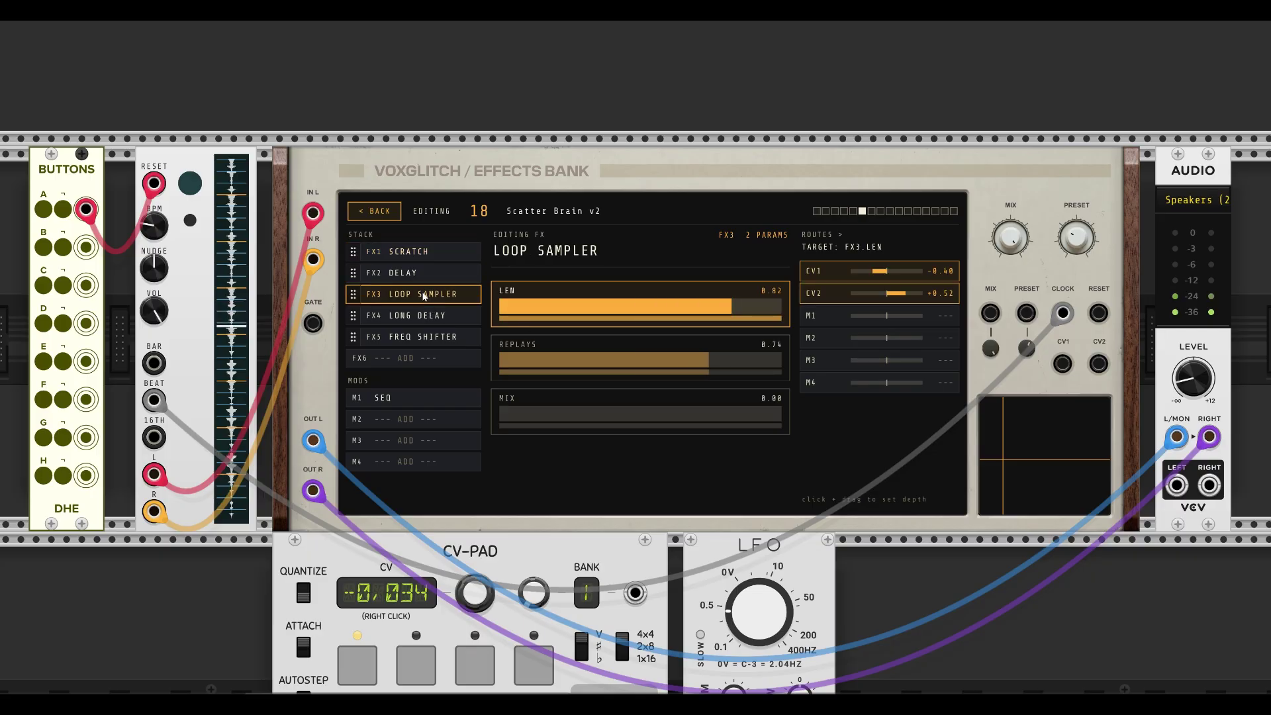
pyautogui.press('Delete')
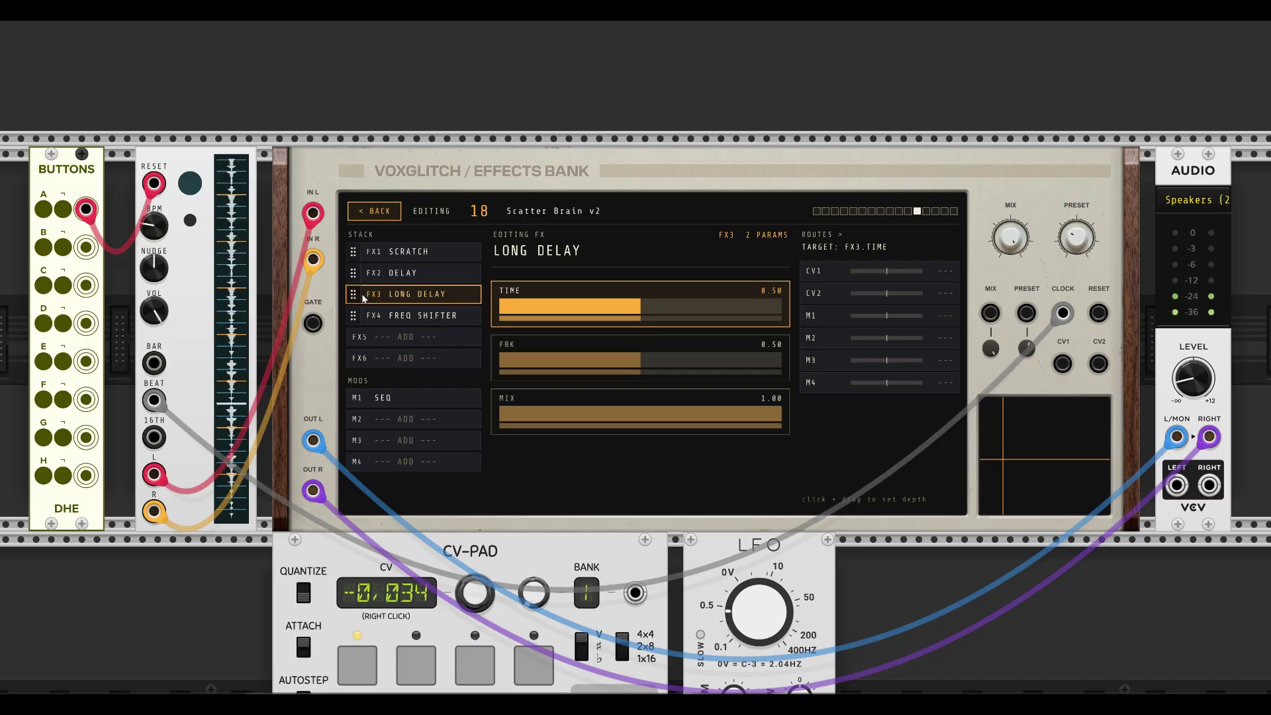
pyautogui.moveTo(353, 273); pyautogui.dragTo(362, 326)
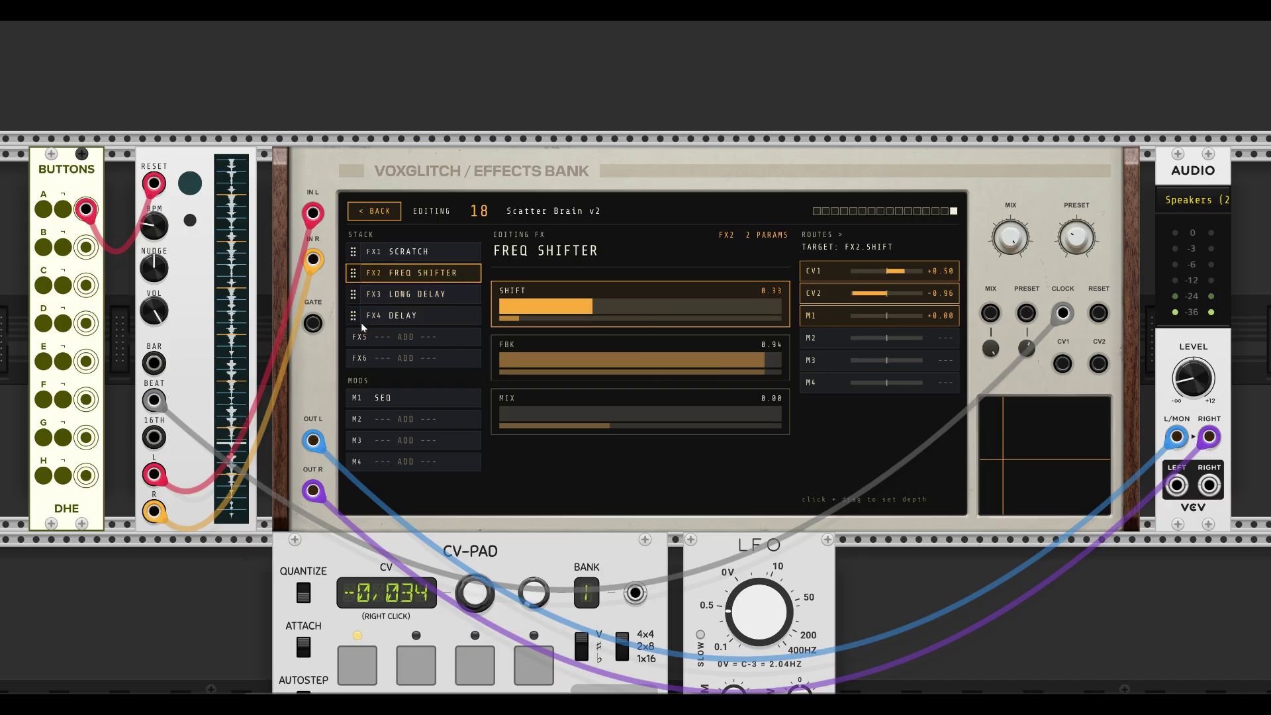
pyautogui.moveTo(353, 253); pyautogui.dragTo(362, 329)
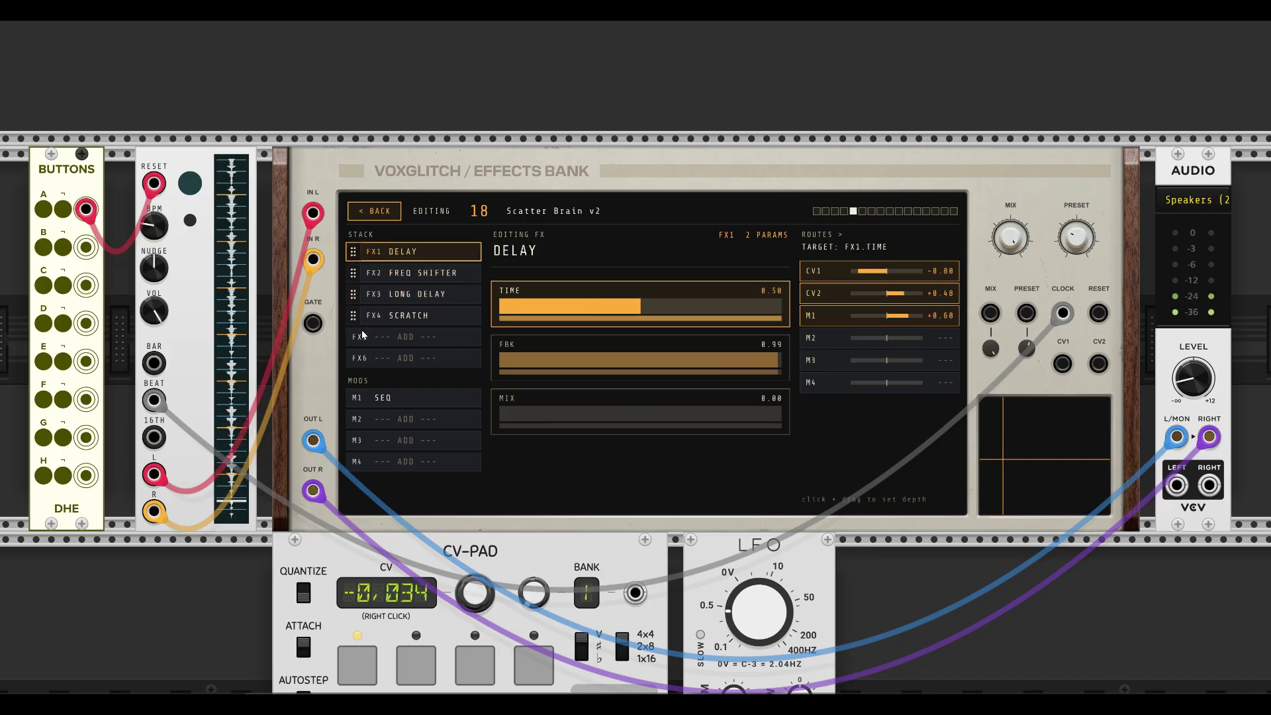
# Set the FX4 Scratch effect's inertia to 0.79 and its position to 0.29
pyautogui.click(417, 316)
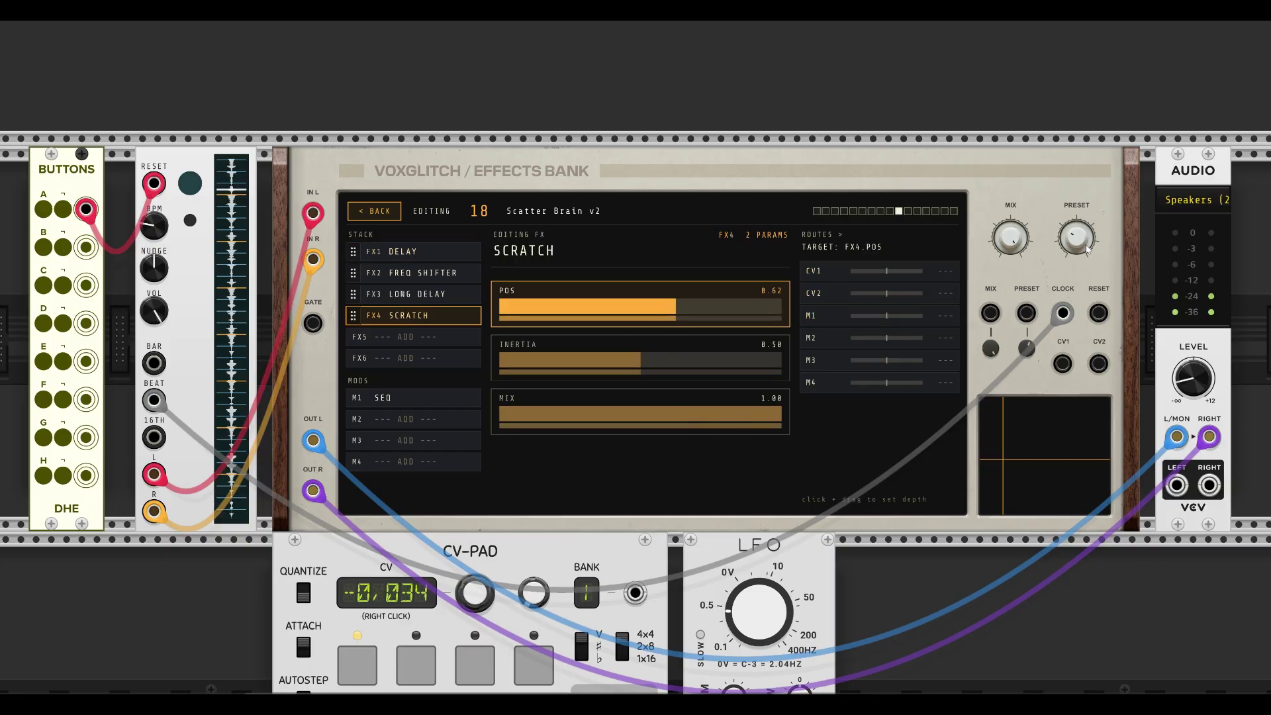
pyautogui.click(702, 365)
pyautogui.moveTo(685, 323); pyautogui.dragTo(578, 316)
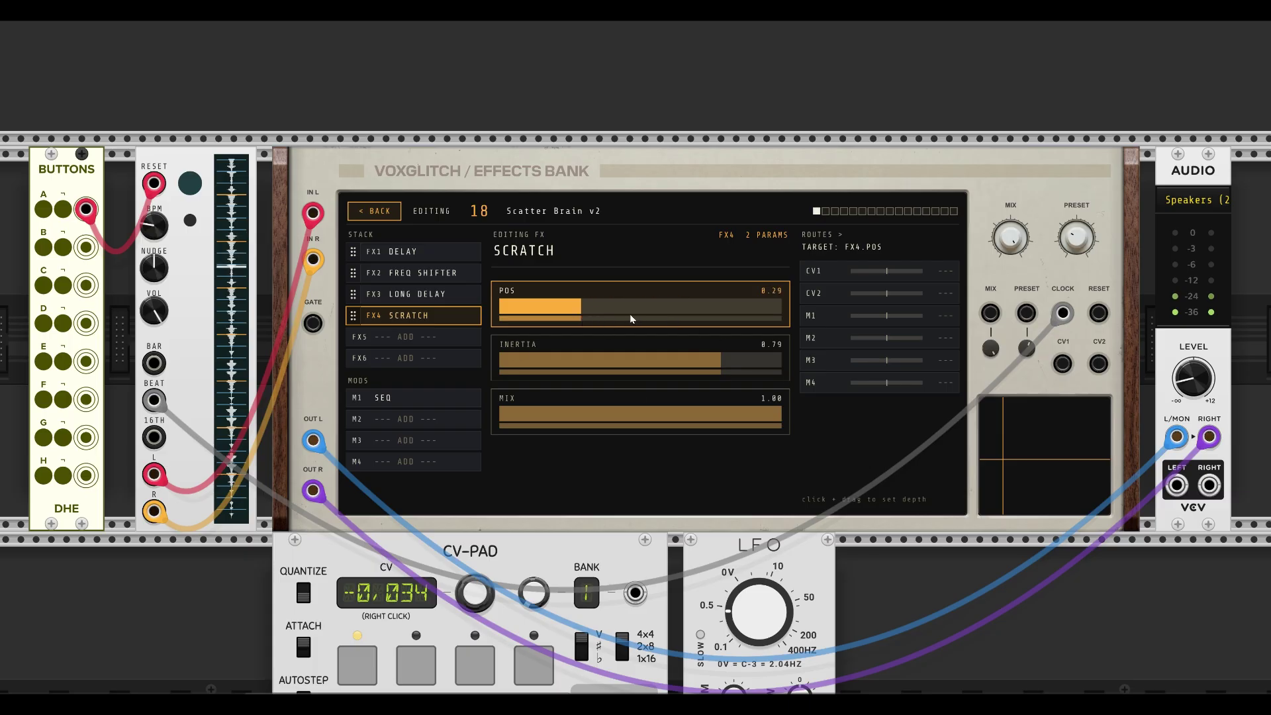
# Route CV1 at +0.46 and CV2 at -0.52 to the Scratch position, and move the X/Y pad point near the pad's middle
pyautogui.moveTo(890, 270); pyautogui.dragTo(868, 296)
pyautogui.moveTo(1031, 460); pyautogui.dragTo(1059, 457)
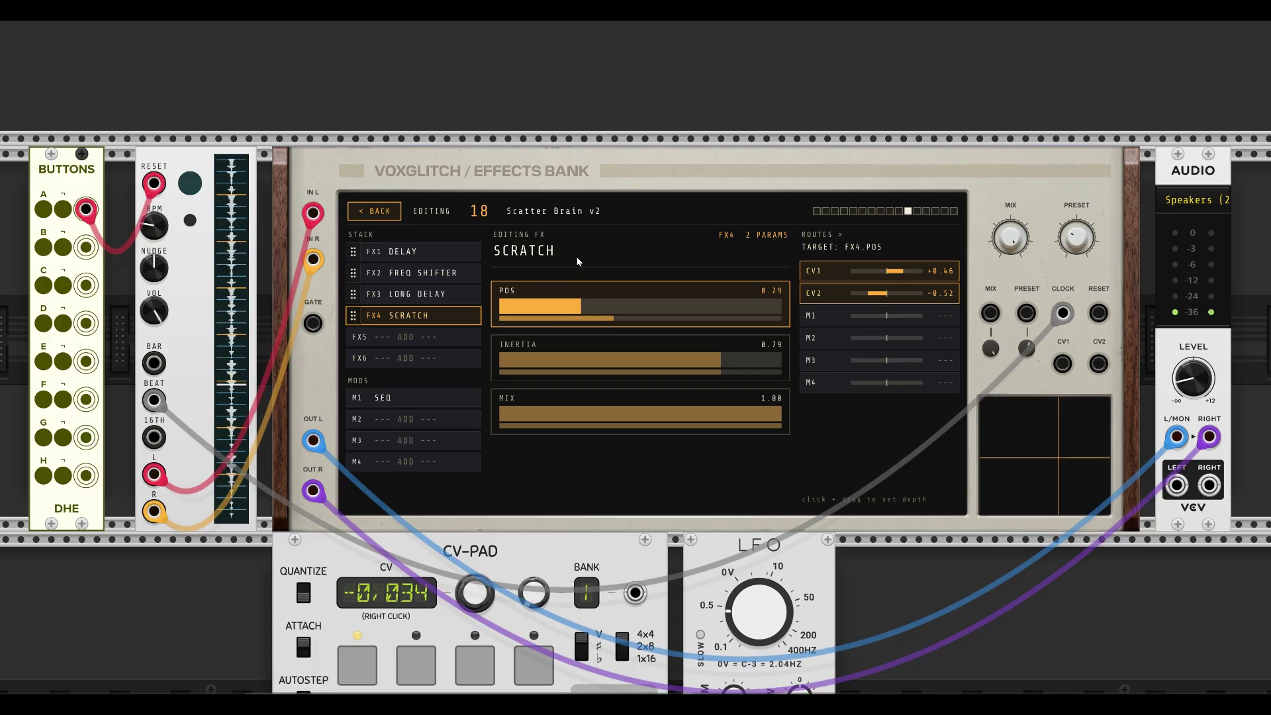
pyautogui.moveTo(497, 248); pyautogui.dragTo(577, 242)
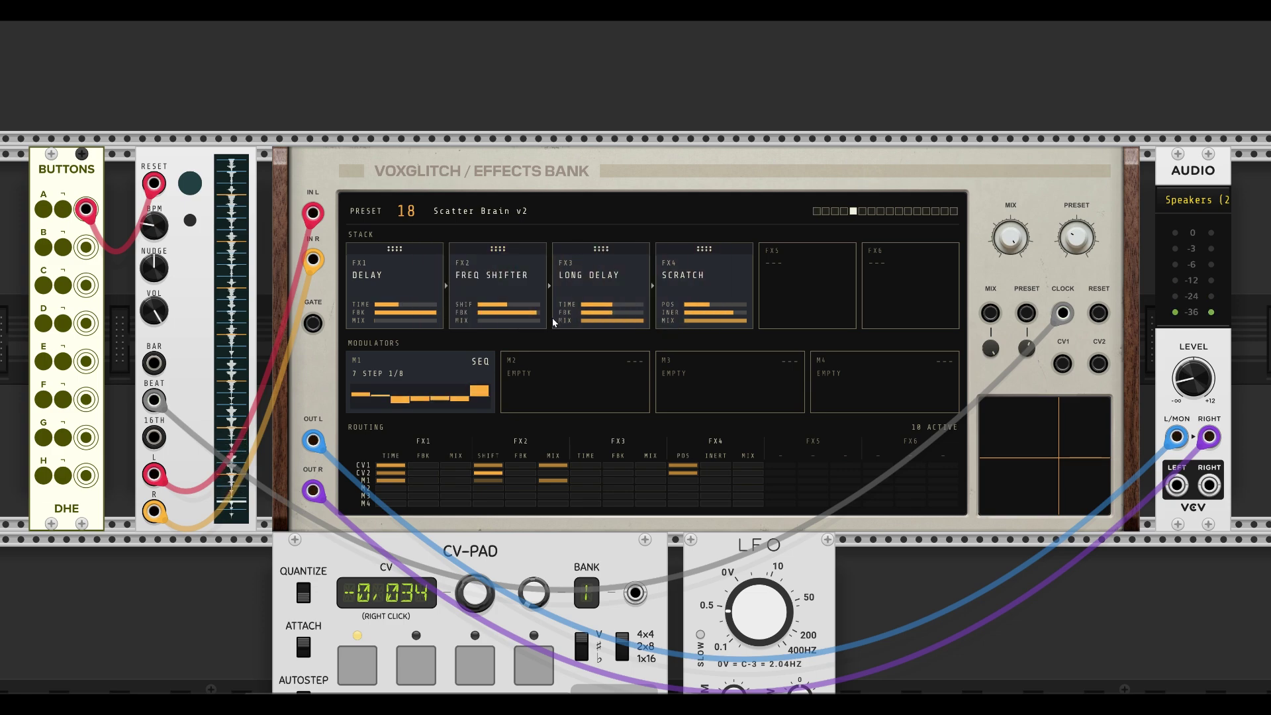
# Change modulator M1 to an LFO and review the routes on the FX1 Delay's time
pyautogui.click(434, 368)
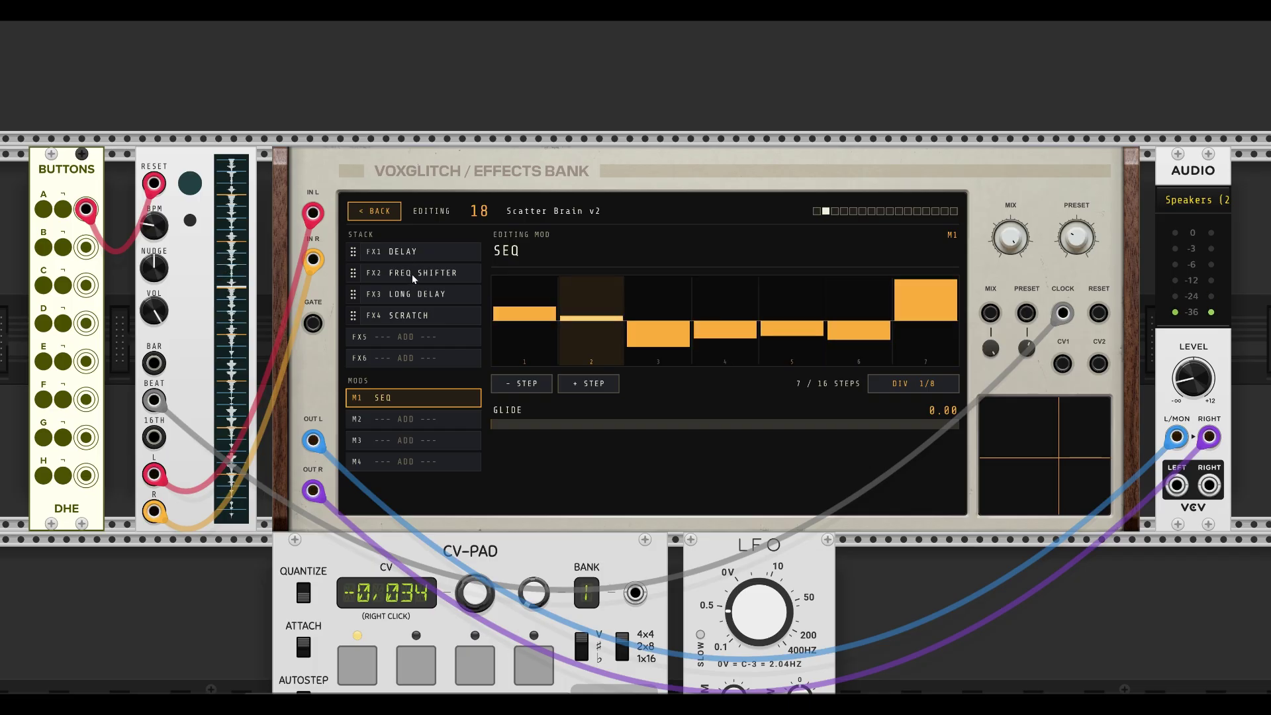
pyautogui.rightClick(420, 395)
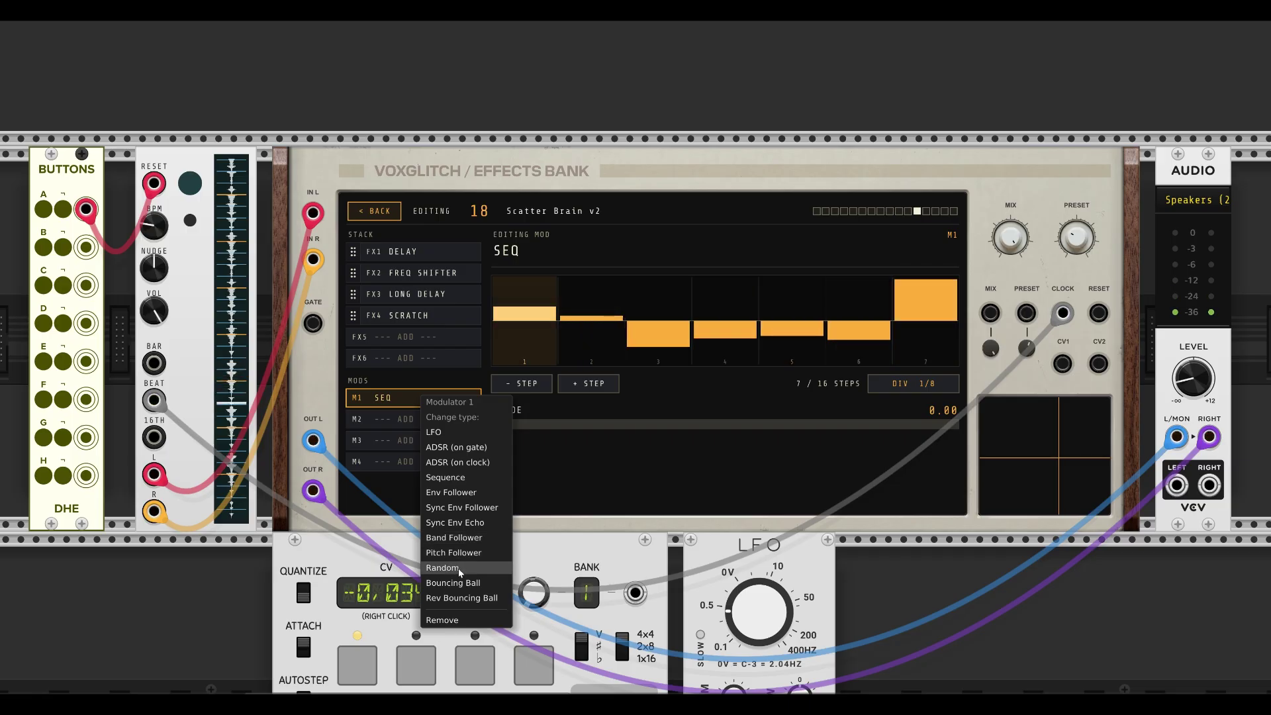
pyautogui.click(452, 433)
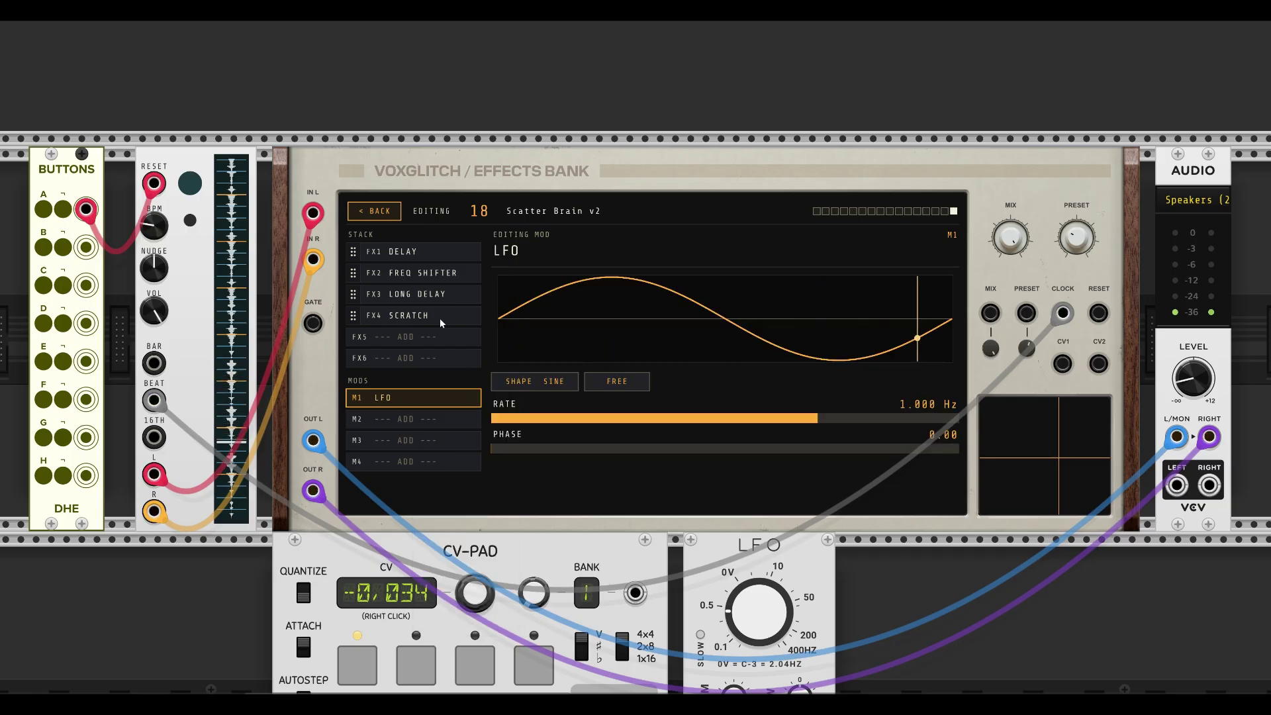
pyautogui.click(403, 251)
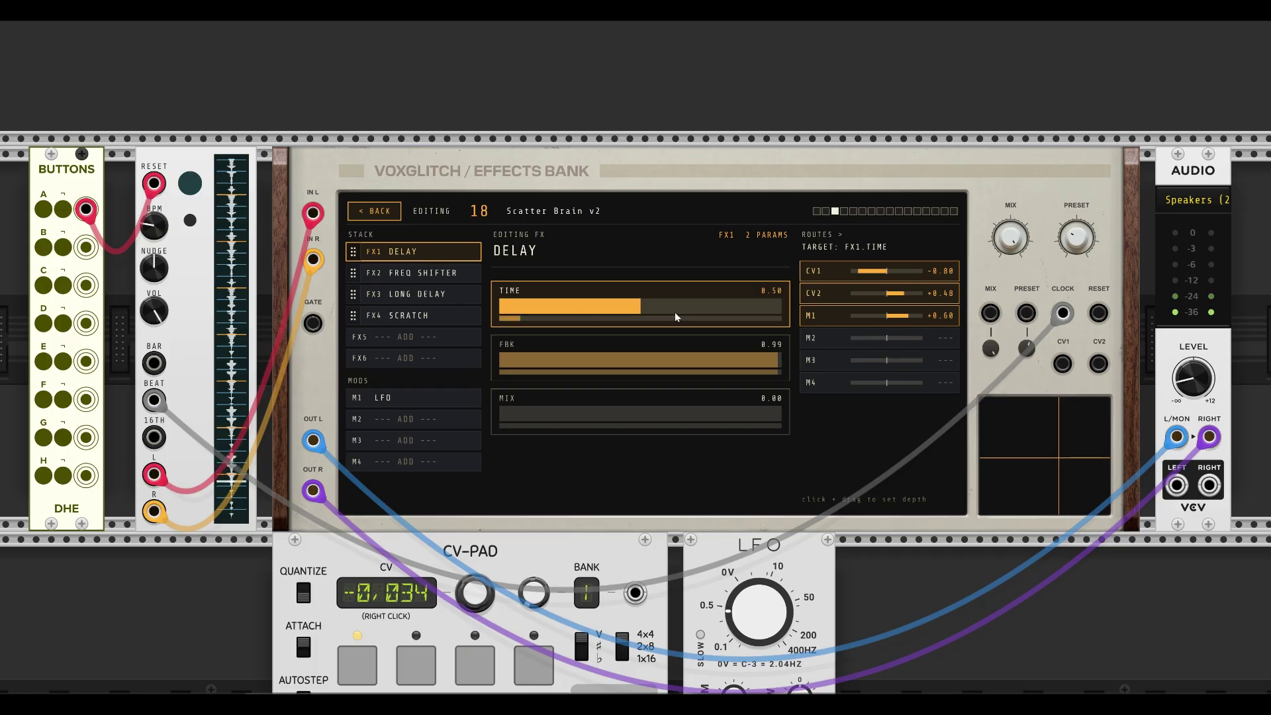
pyautogui.click(392, 398)
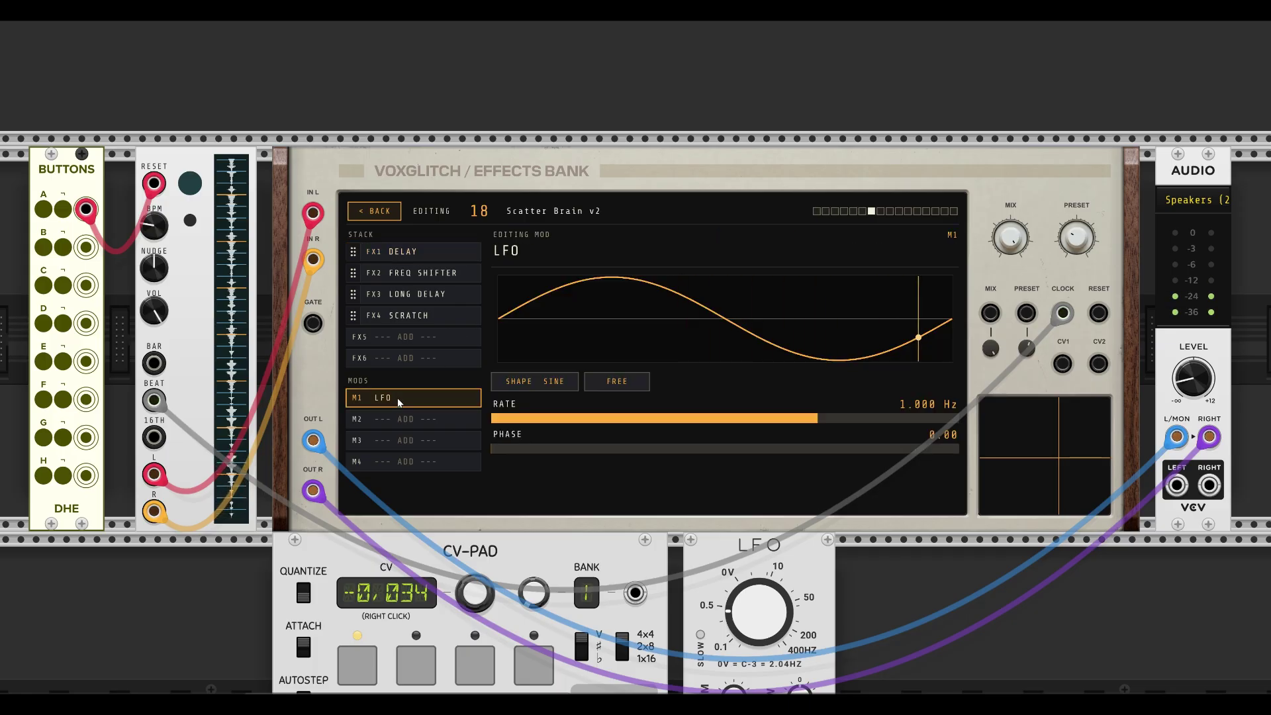
# Sync the M1 LFO to a 1/2 division, set its phase to 0.16 and choose the rising saw shape
pyautogui.click(634, 383)
pyautogui.click(656, 404)
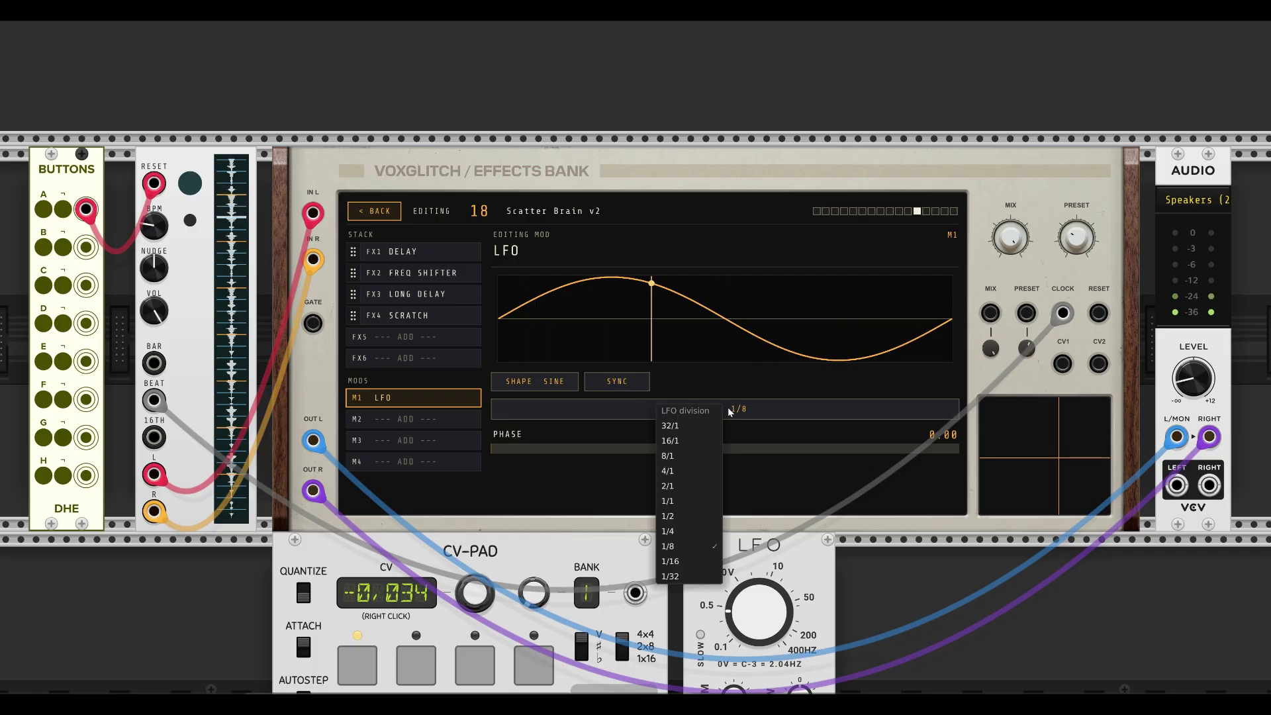
pyautogui.click(676, 518)
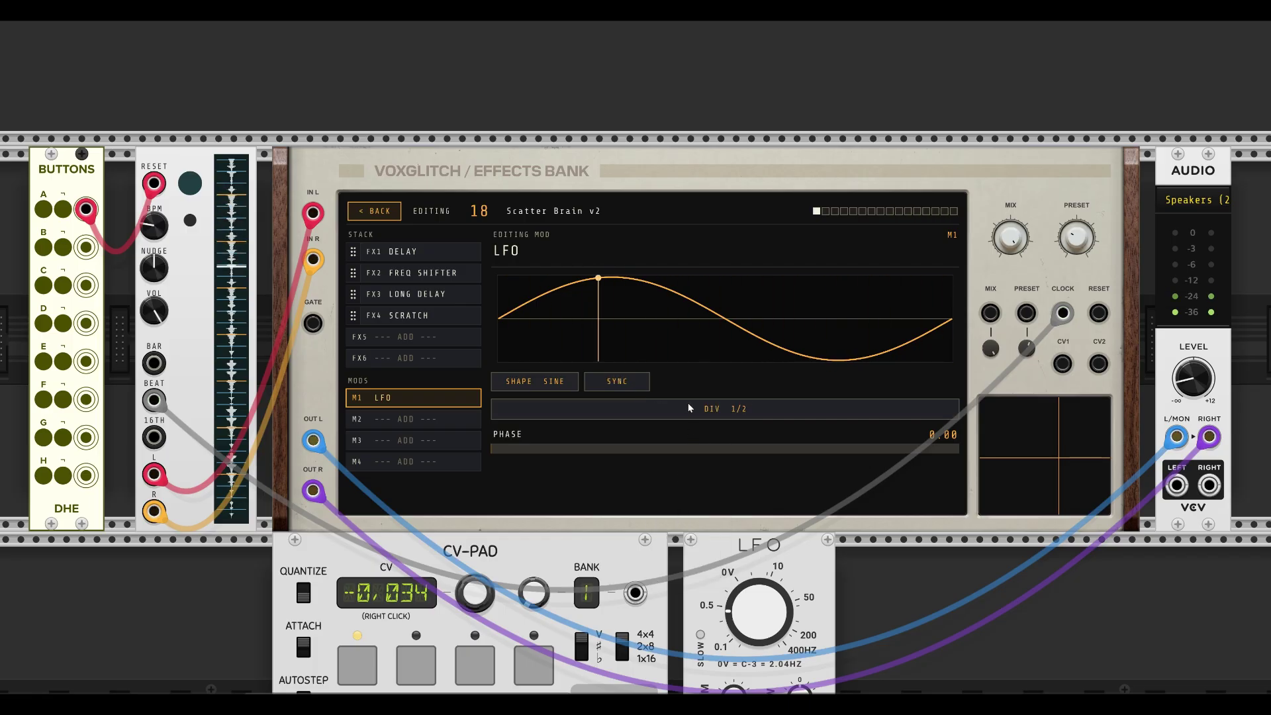
pyautogui.click(673, 448)
pyautogui.moveTo(673, 448); pyautogui.dragTo(566, 448)
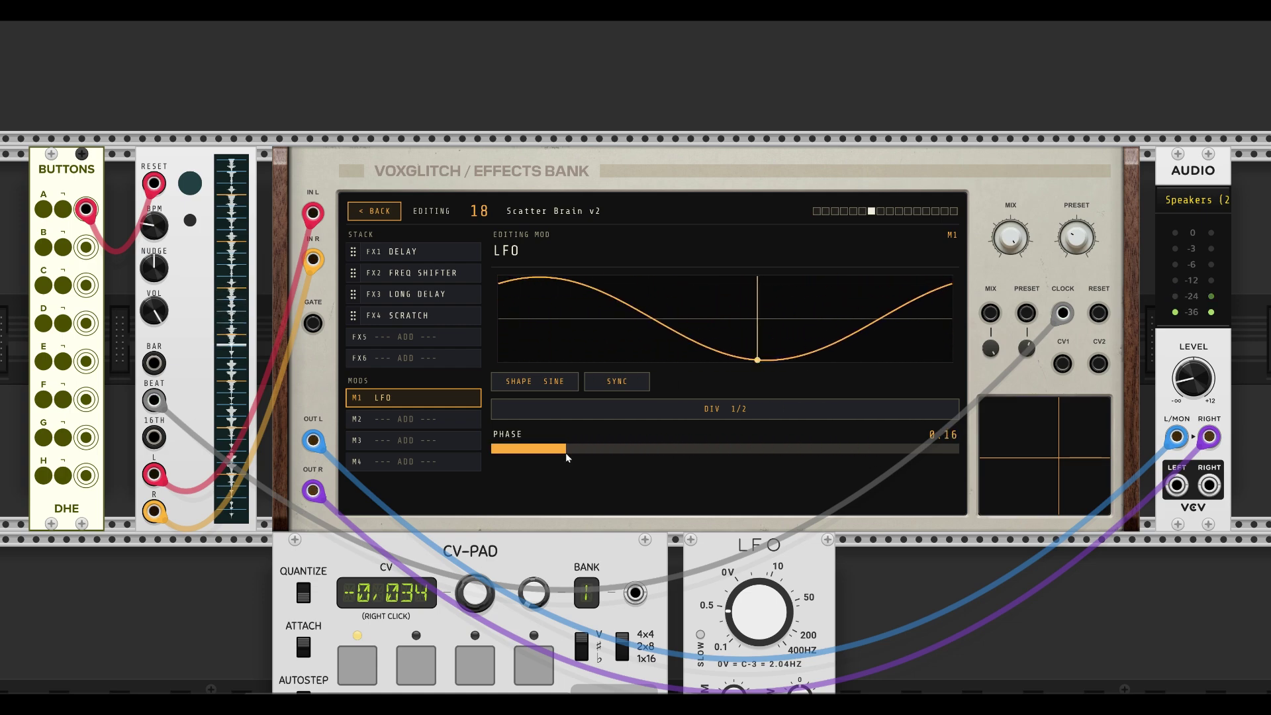
pyautogui.click(562, 383)
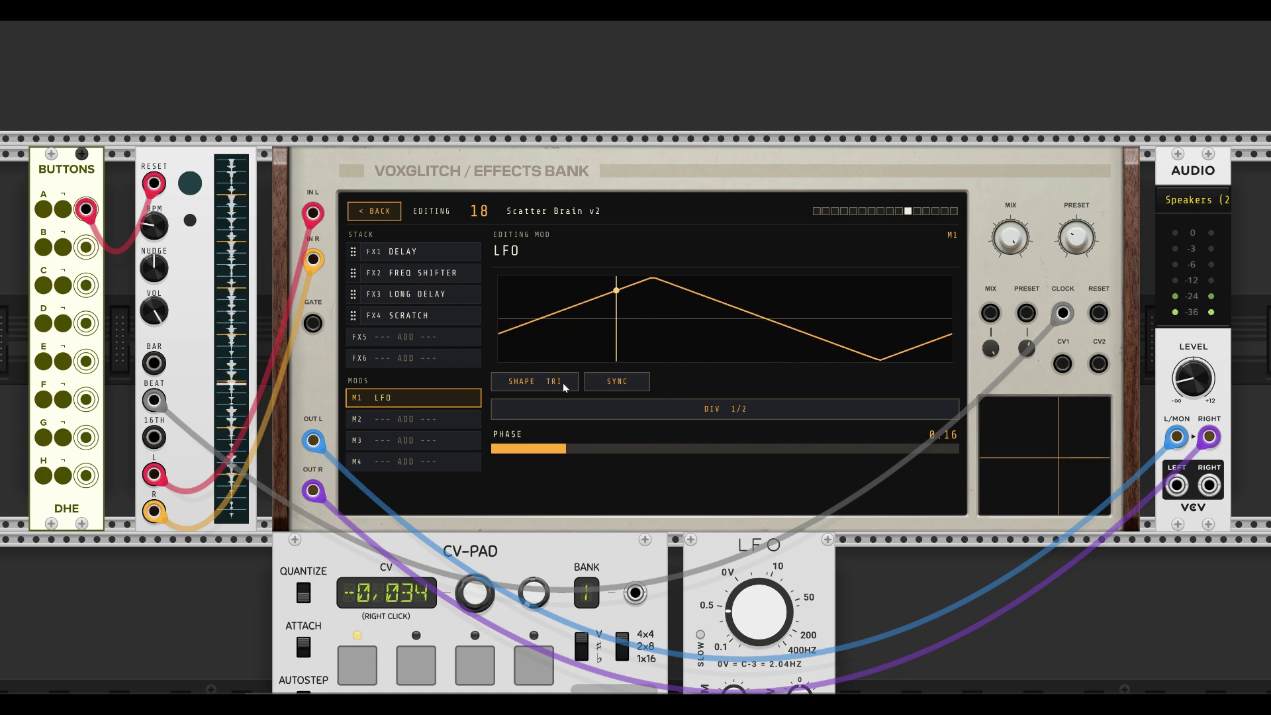
pyautogui.click(563, 383)
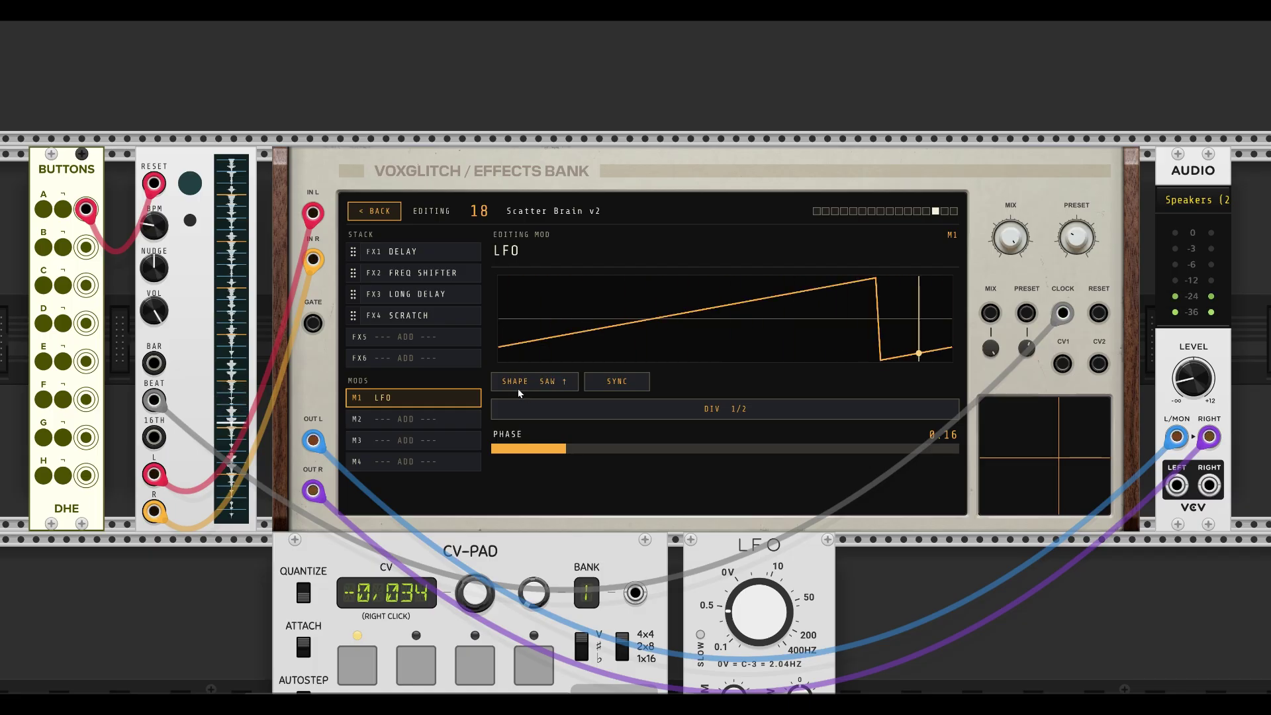
# Change modulator M1 to Bouncing Ball with a division of 8.00 q and a bounce of 0.85
pyautogui.rightClick(431, 396)
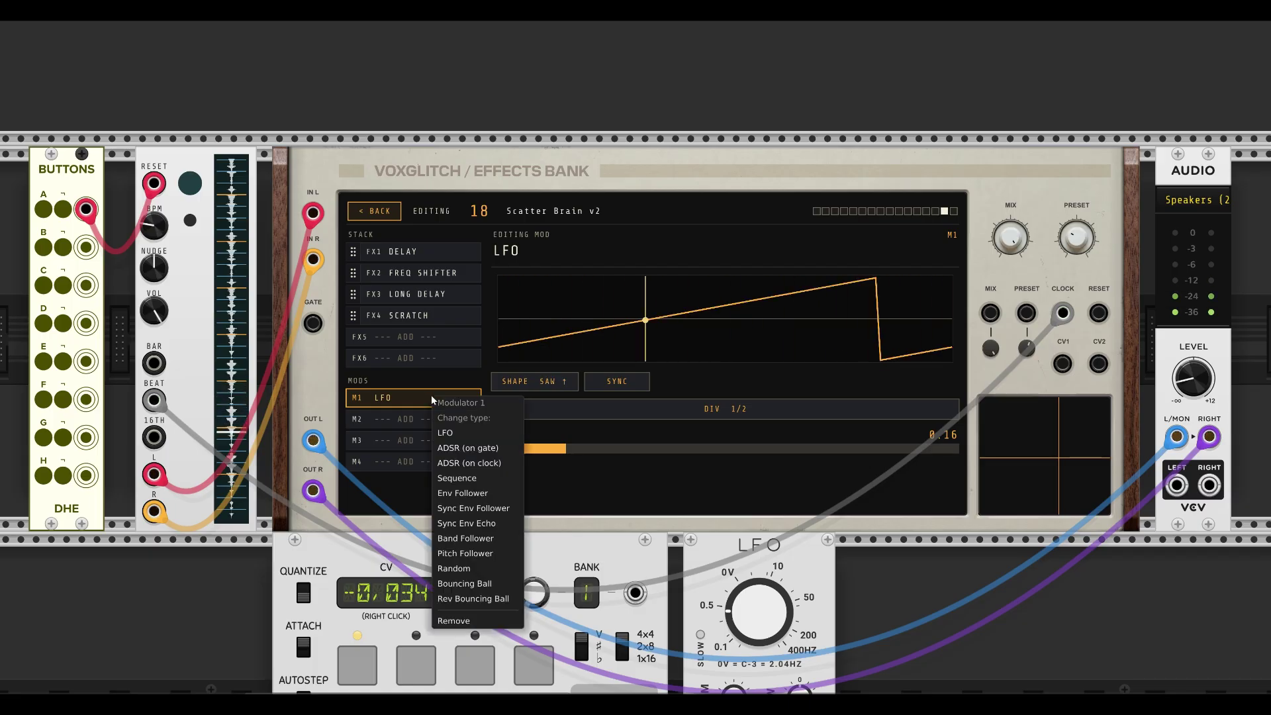
pyautogui.click(475, 584)
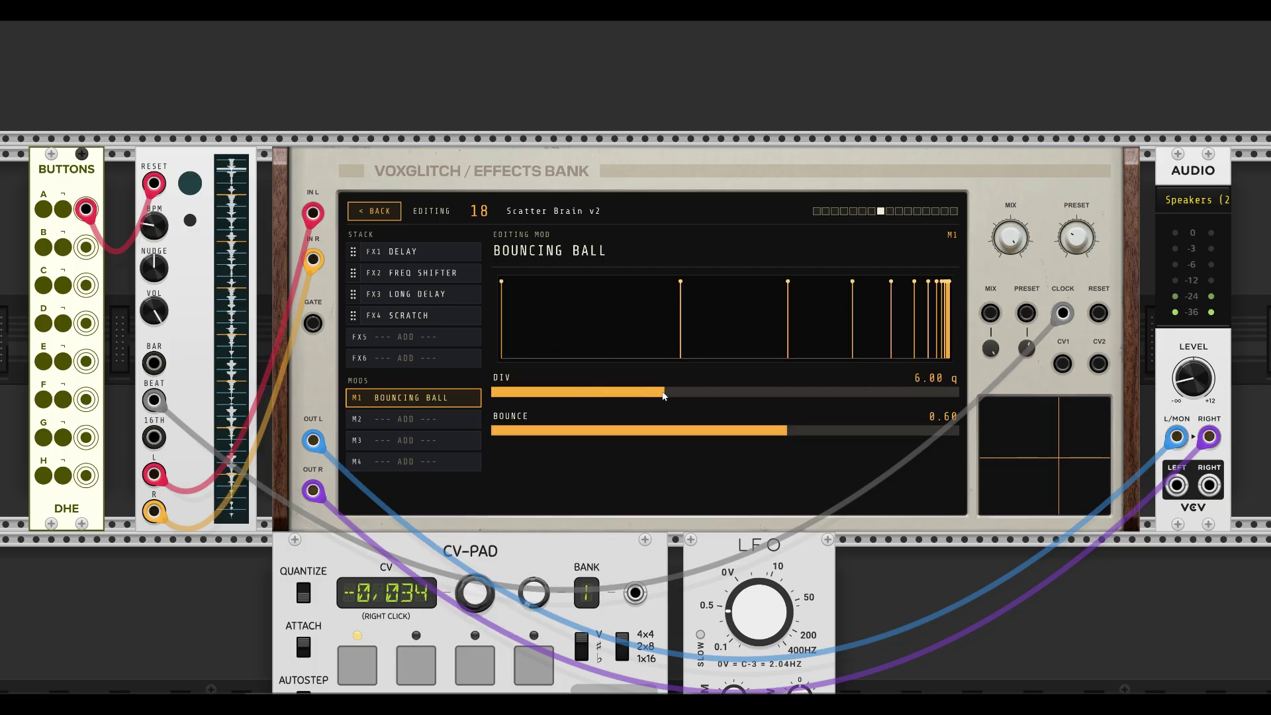
pyautogui.moveTo(748, 430); pyautogui.dragTo(908, 440)
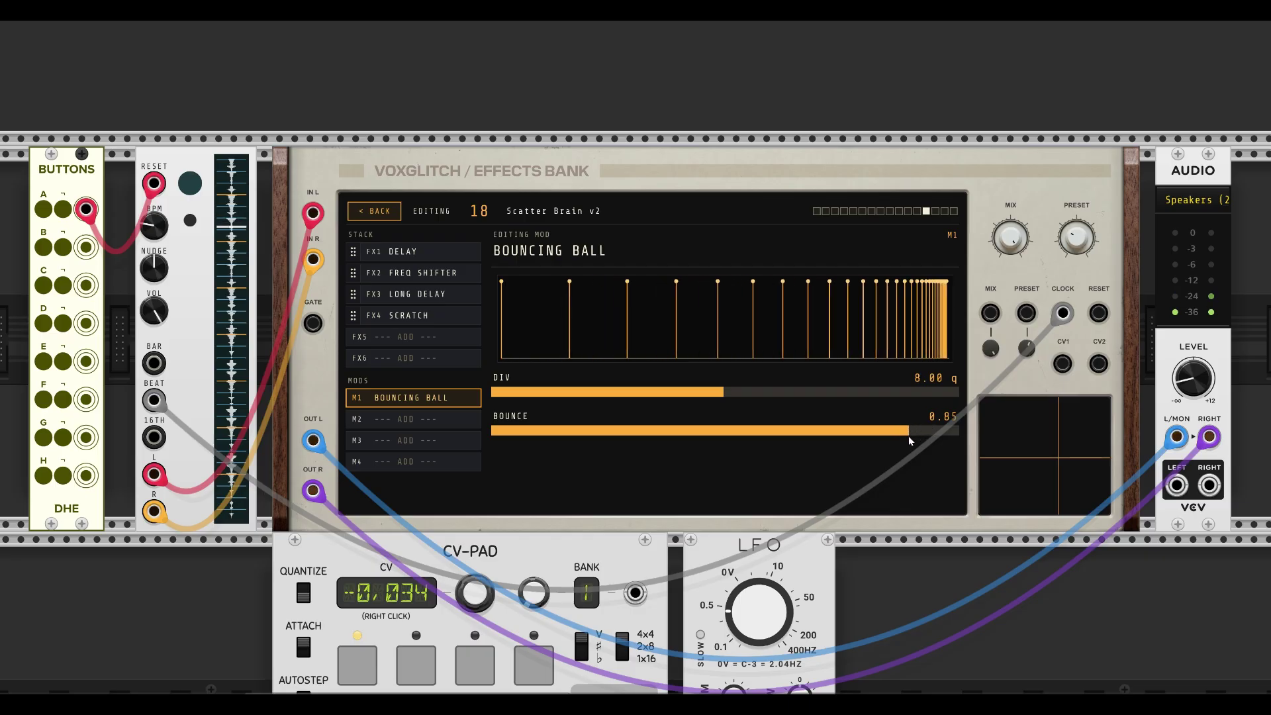
# Add an Env Follower modulator in the M2 slot and remove the Bouncing Ball modulator from M1
pyautogui.click(398, 421)
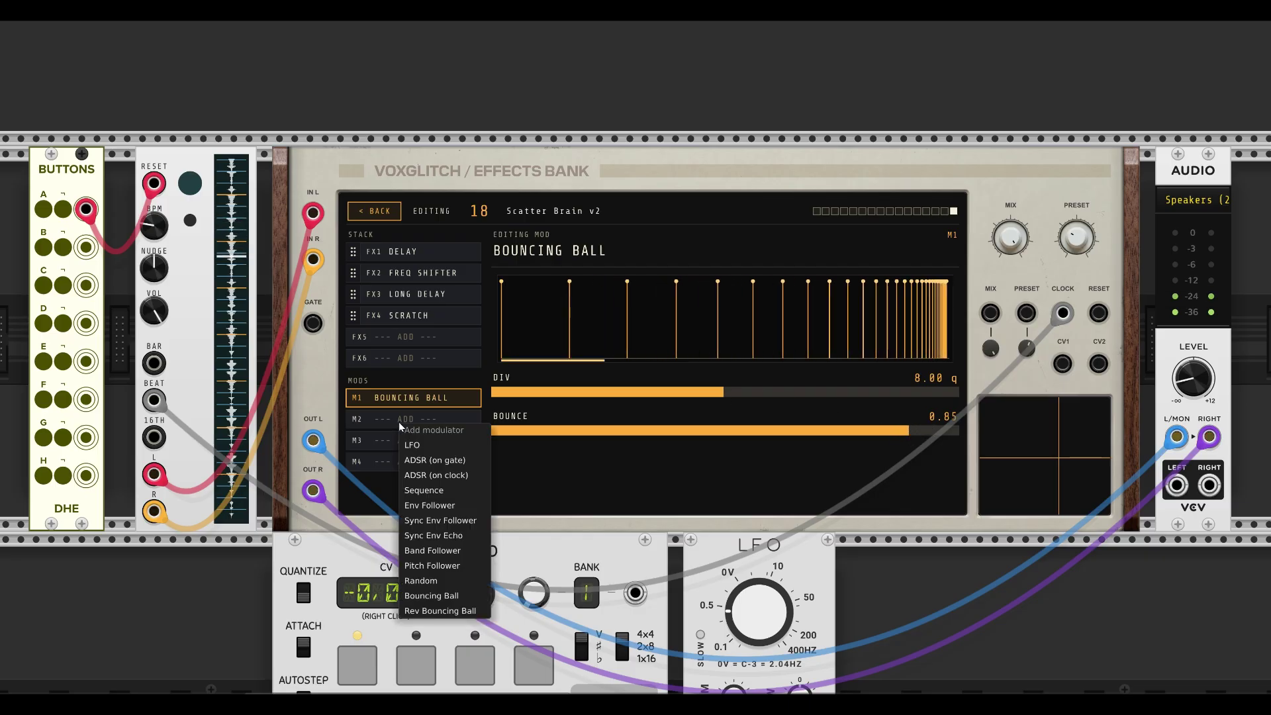
pyautogui.click(435, 506)
pyautogui.rightClick(430, 401)
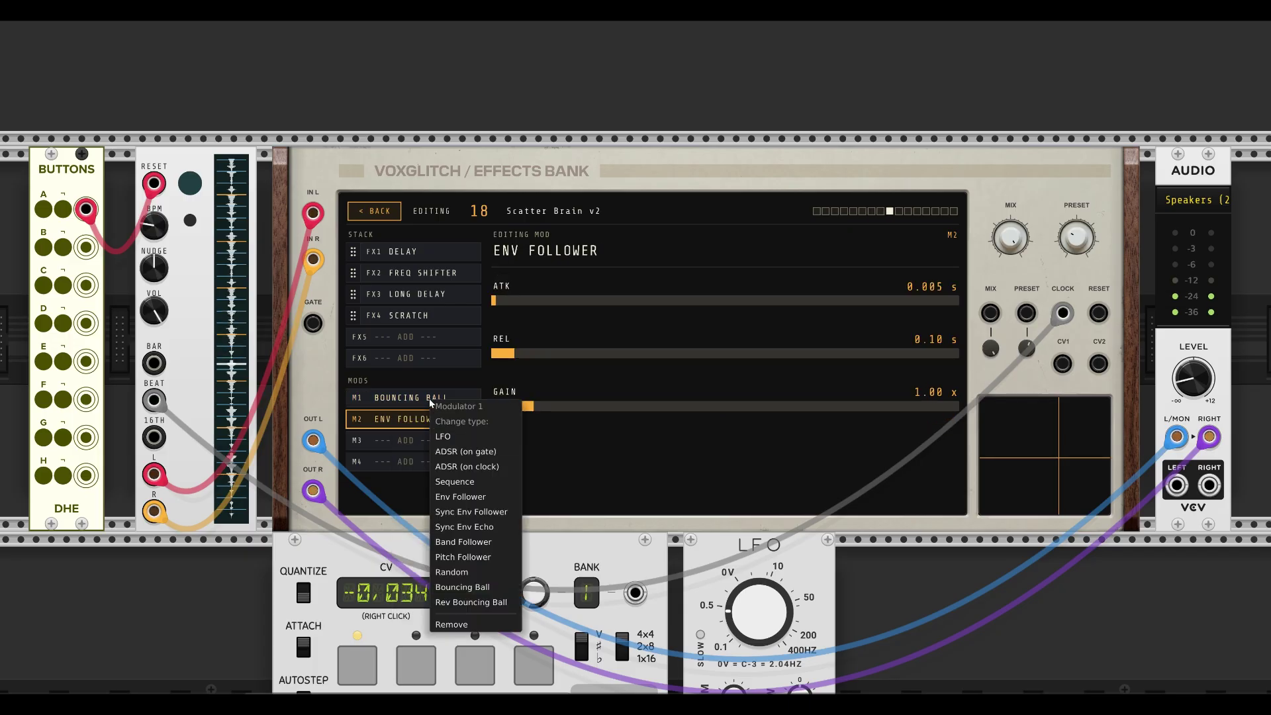
pyautogui.click(451, 625)
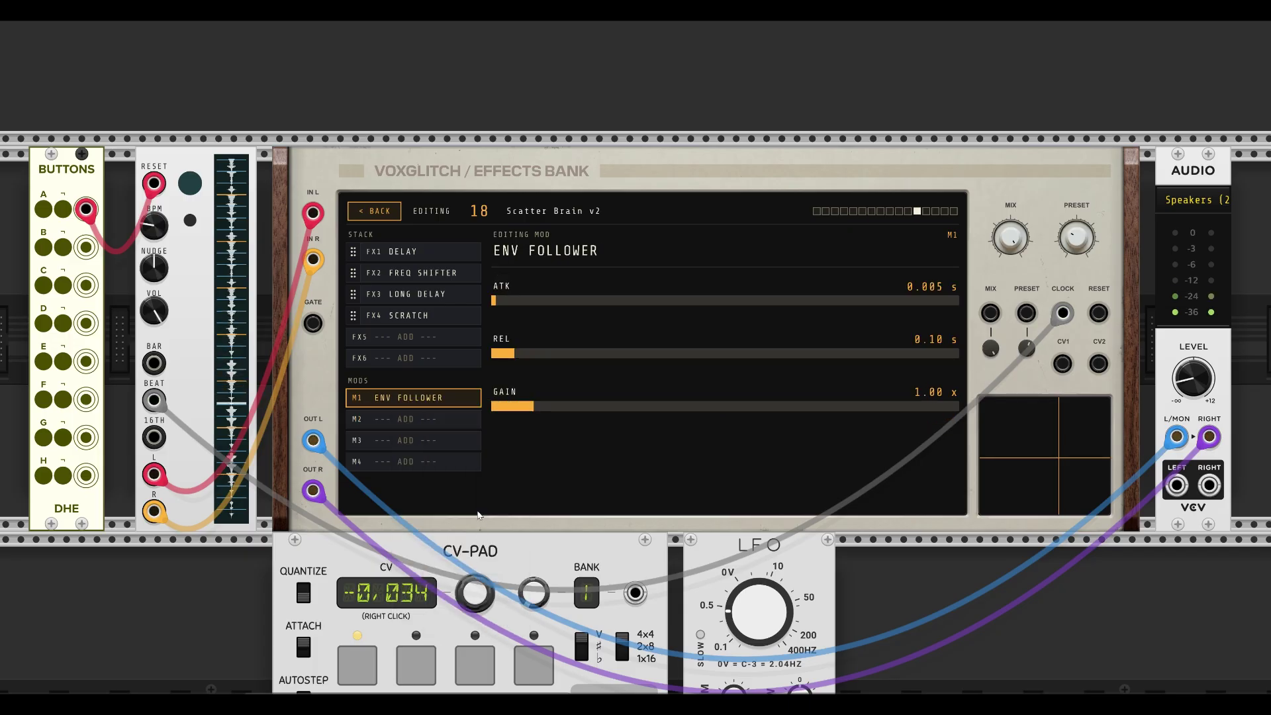
# Change modulator M1 to an LFO and route it to the FX4 Scratch position with a depth of -0.06
pyautogui.click(431, 252)
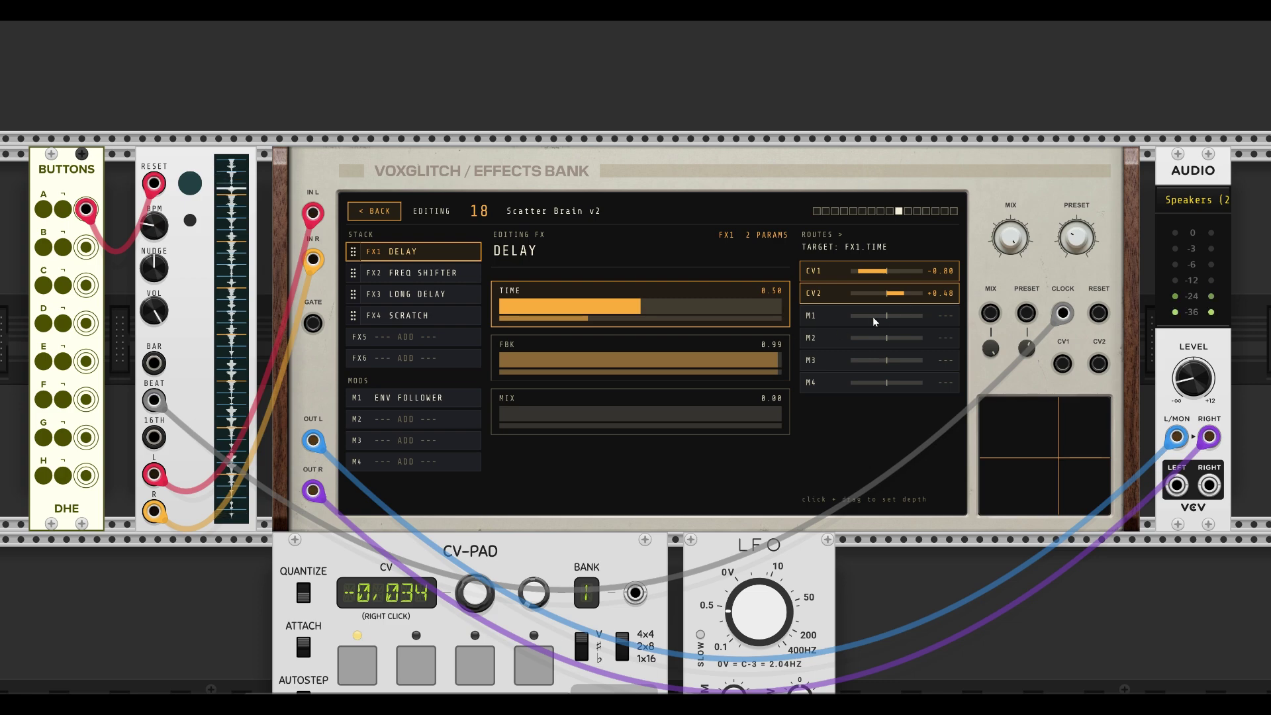
pyautogui.rightClick(406, 398)
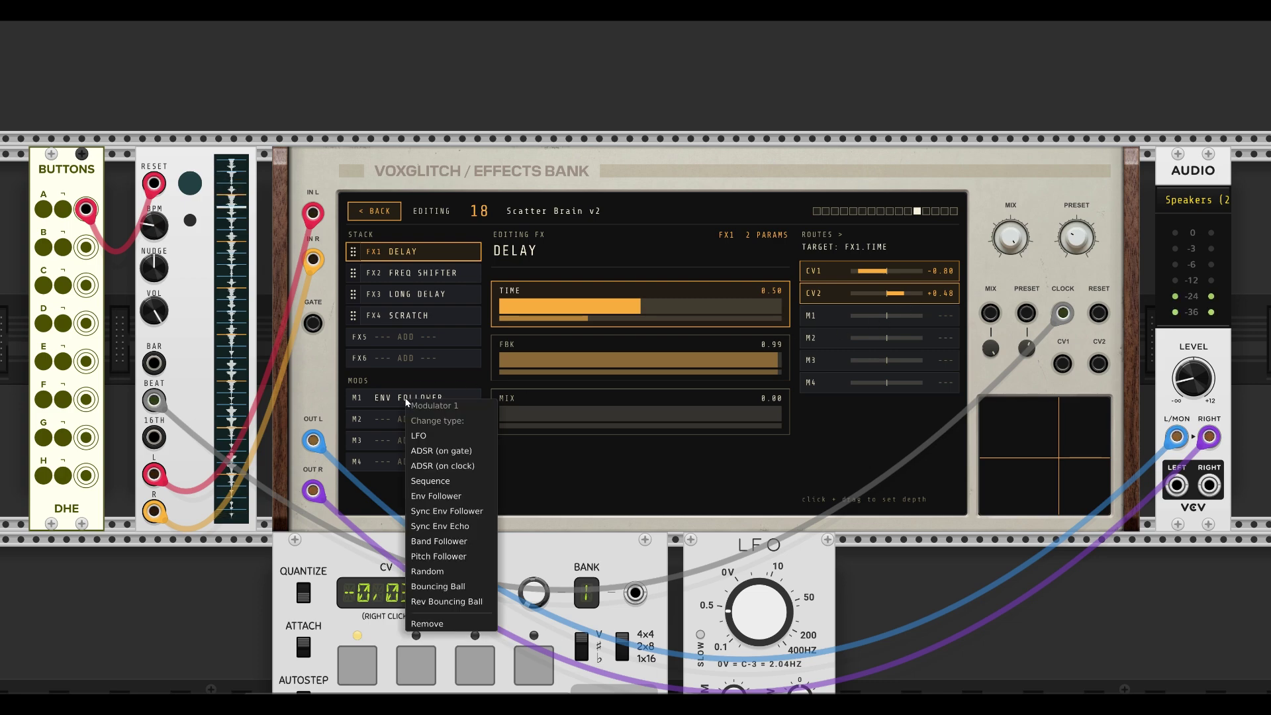
pyautogui.click(428, 437)
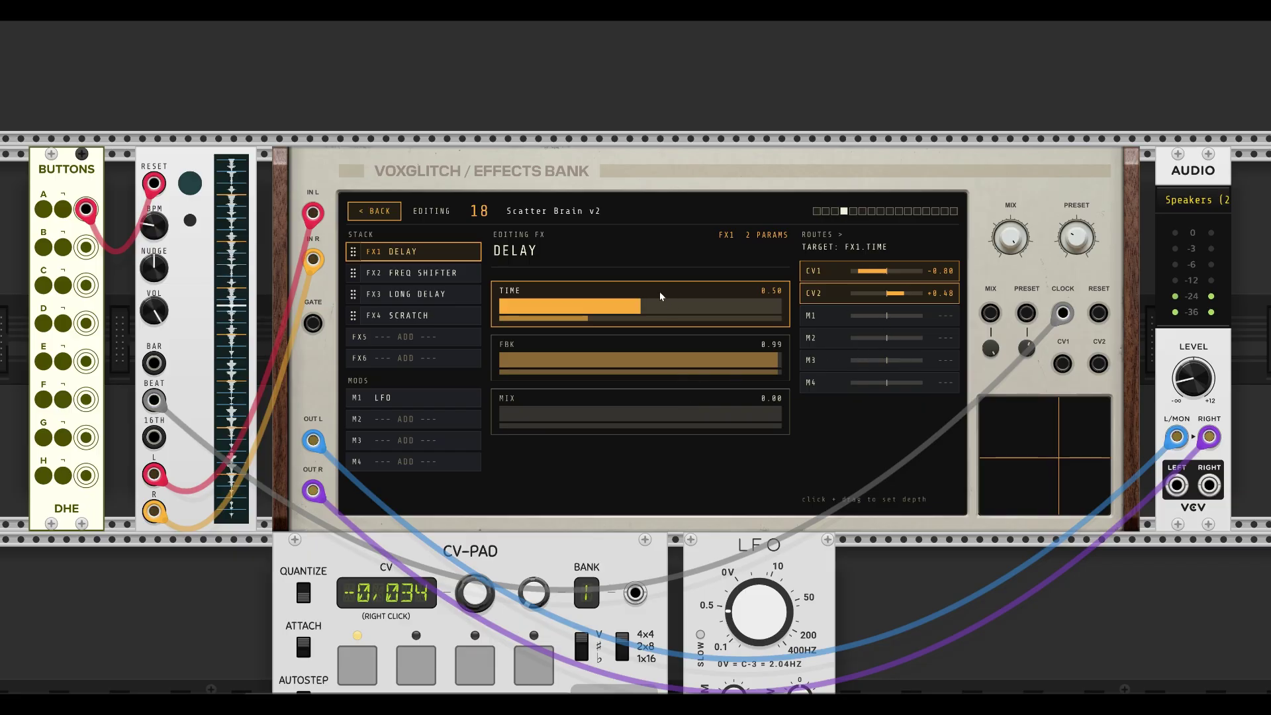
pyautogui.click(398, 316)
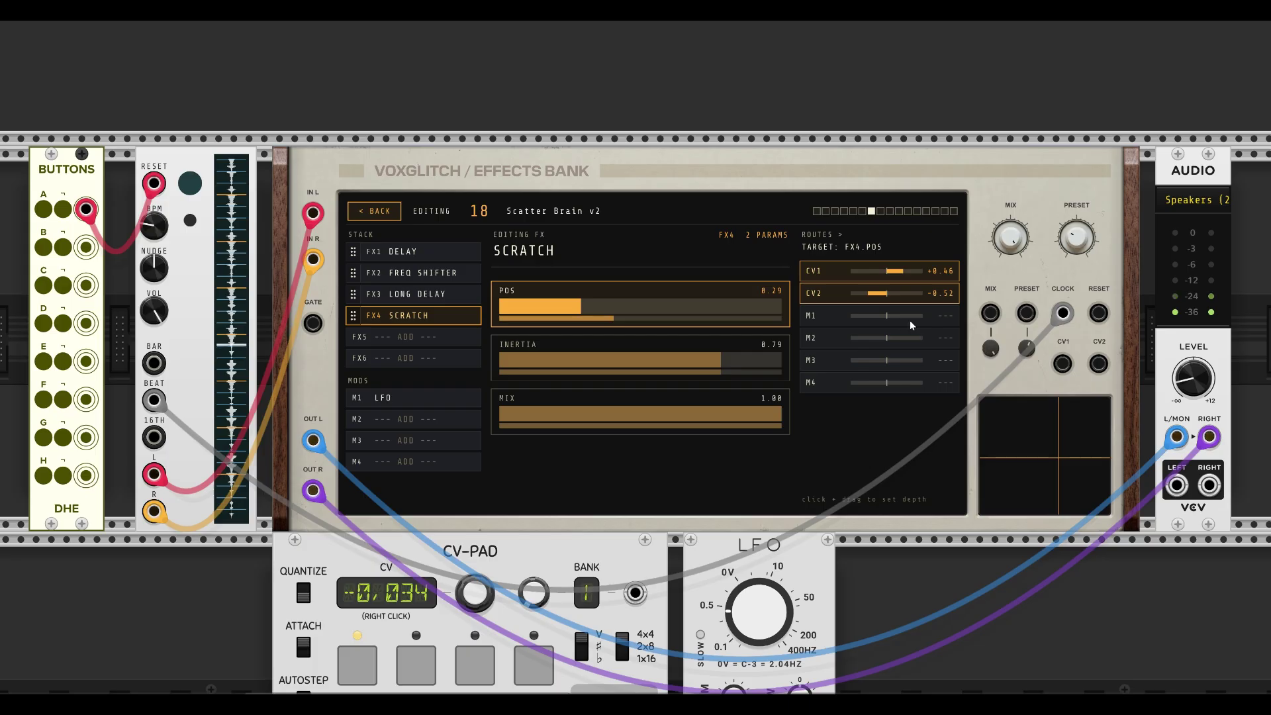
pyautogui.moveTo(889, 315); pyautogui.dragTo(905, 322)
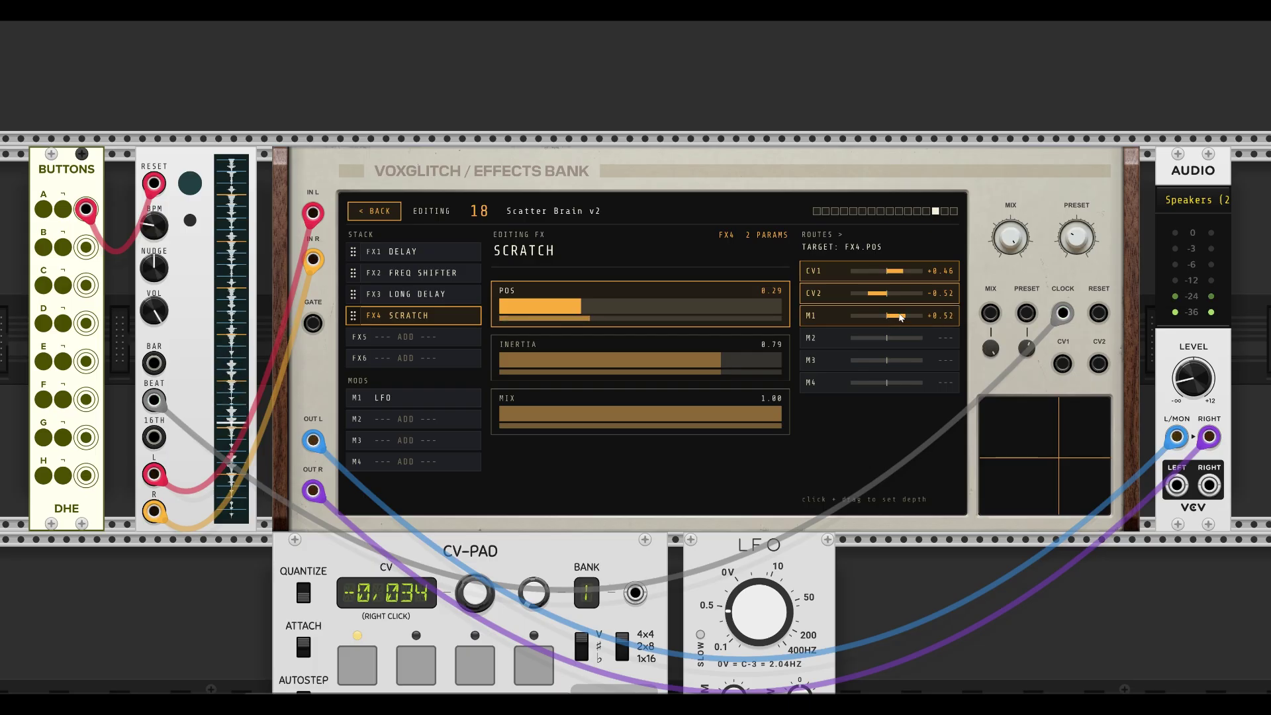
pyautogui.moveTo(899, 316)
pyautogui.mouseDown()
pyautogui.moveTo(862, 315)
pyautogui.moveTo(884, 319)
pyautogui.mouseUp()
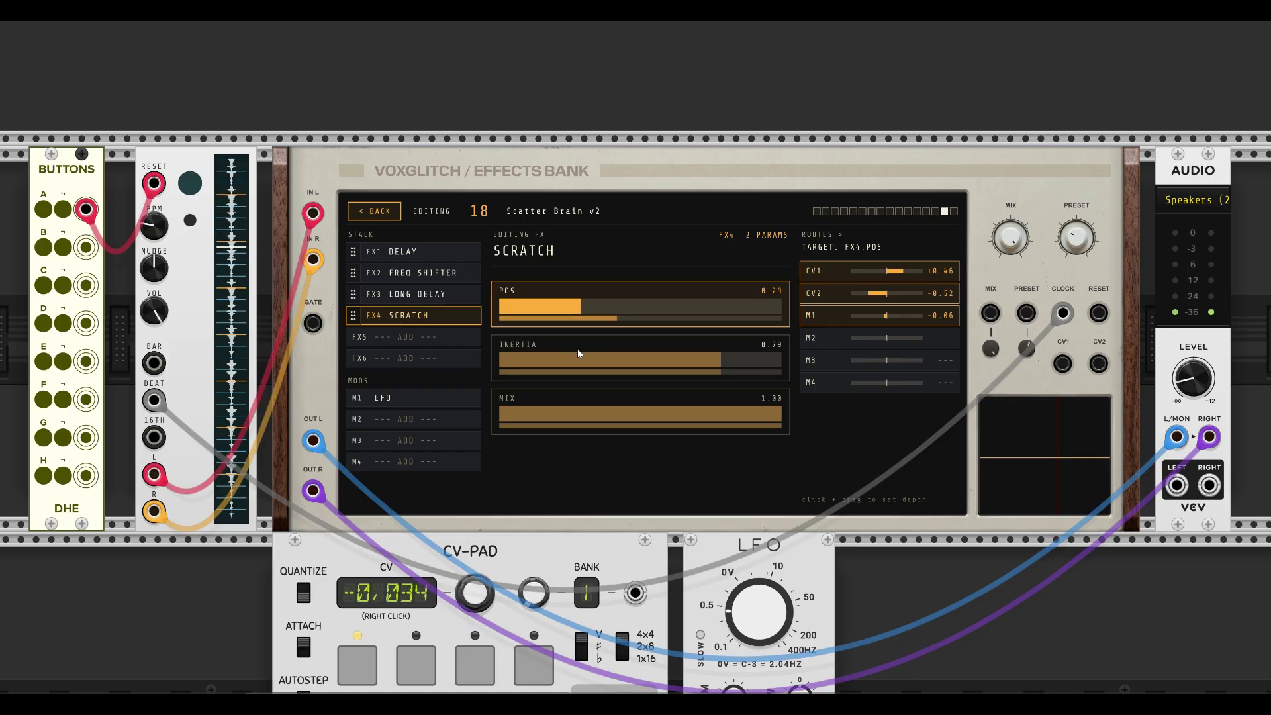
# Add an Env Follower modulator in the M2 slot and route it to the FX4 Scratch position with a depth of +0.20
pyautogui.click(408, 419)
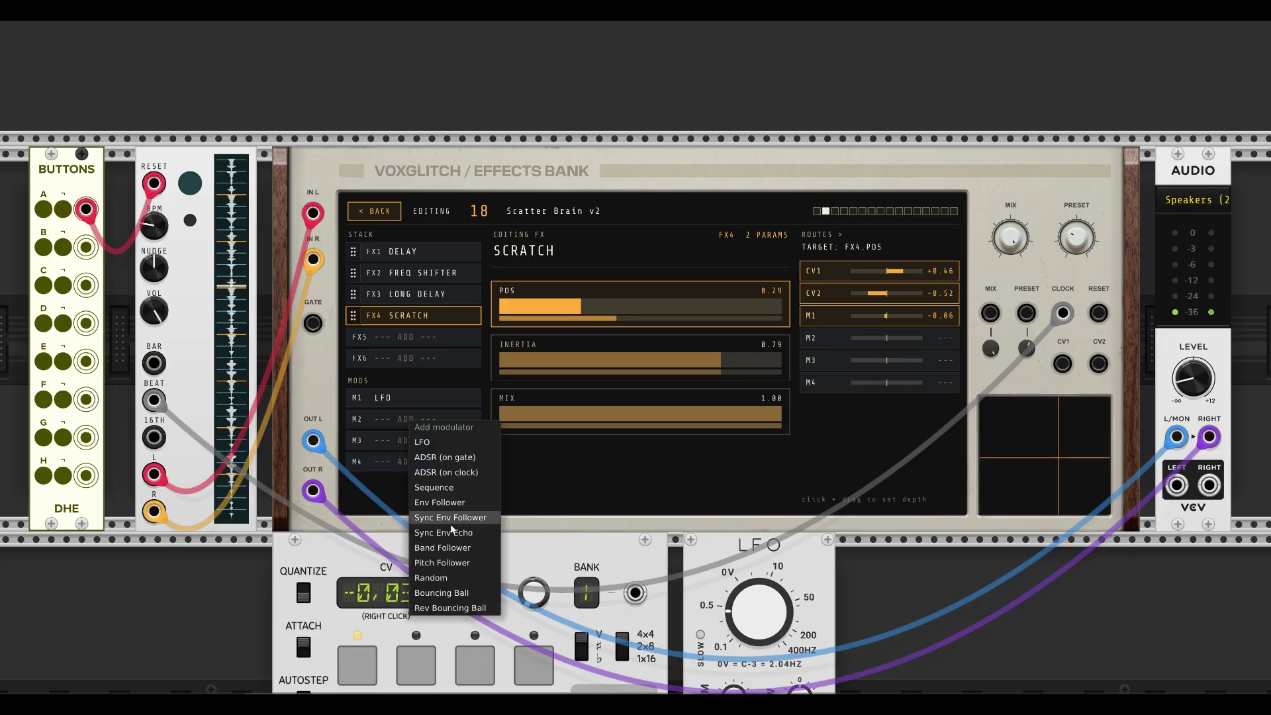
pyautogui.click(446, 501)
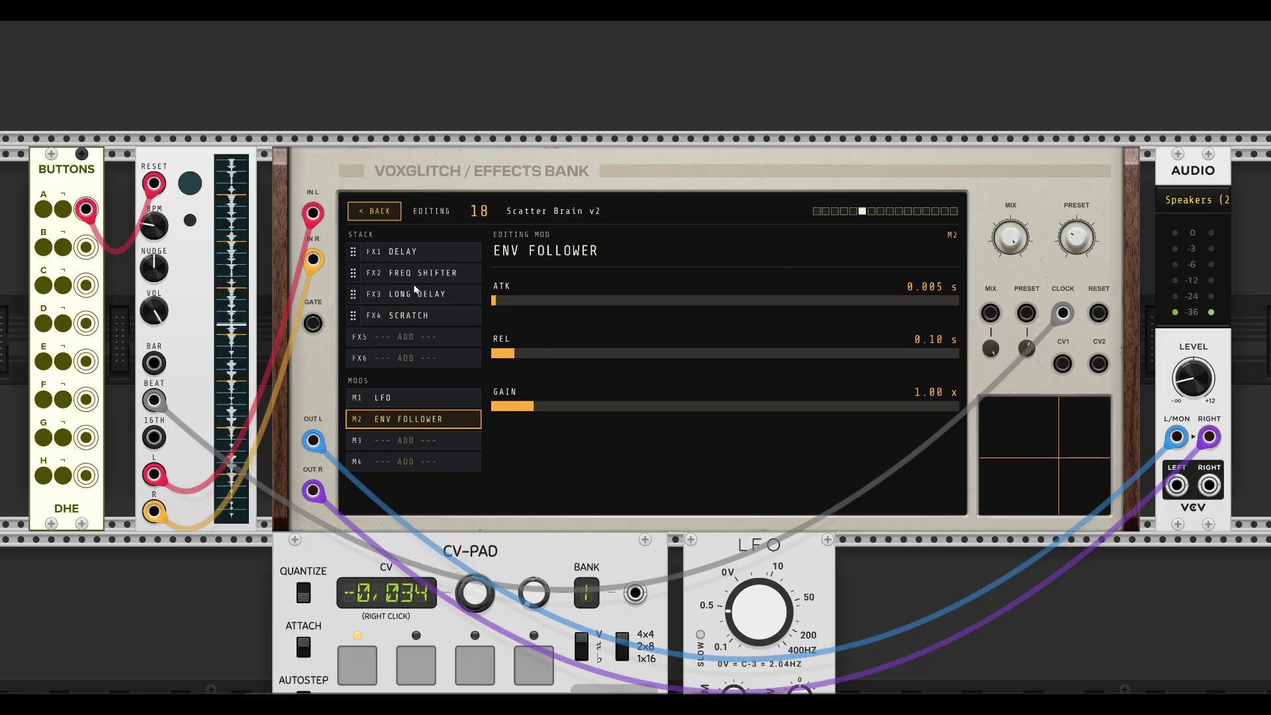
pyautogui.click(413, 320)
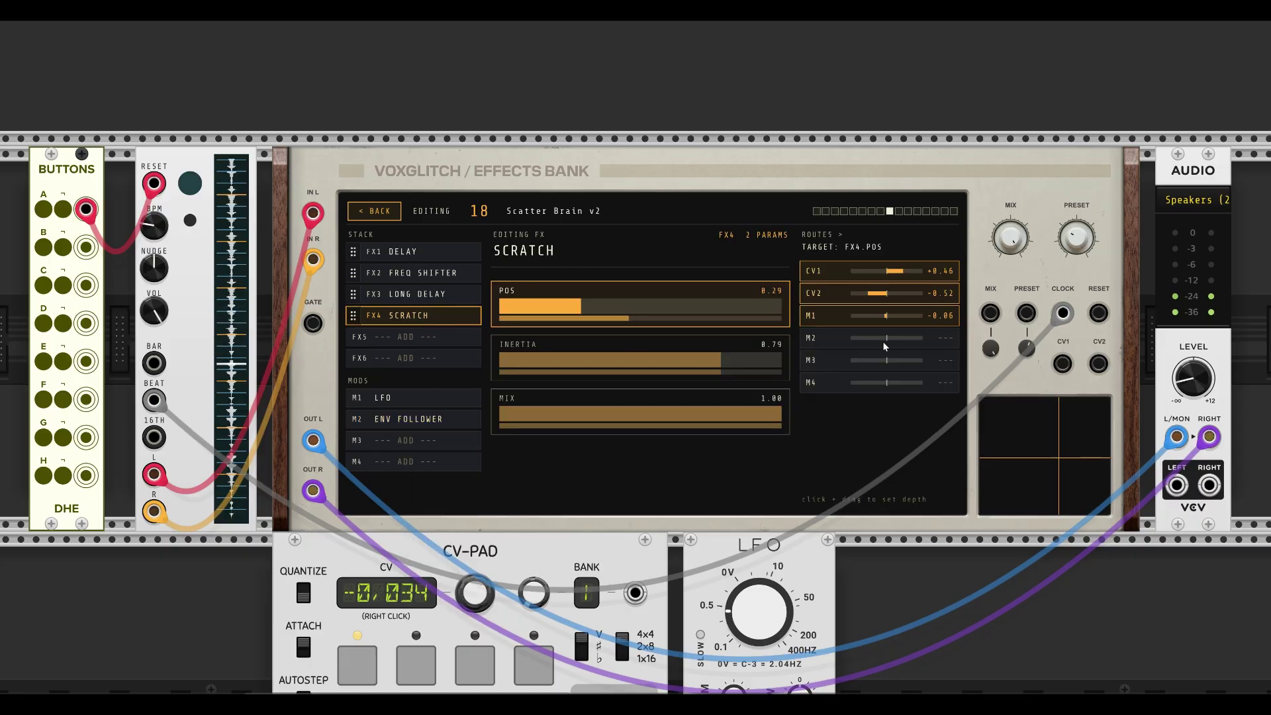
pyautogui.moveTo(884, 337)
pyautogui.mouseDown()
pyautogui.moveTo(904, 339)
pyautogui.moveTo(894, 343)
pyautogui.mouseUp()
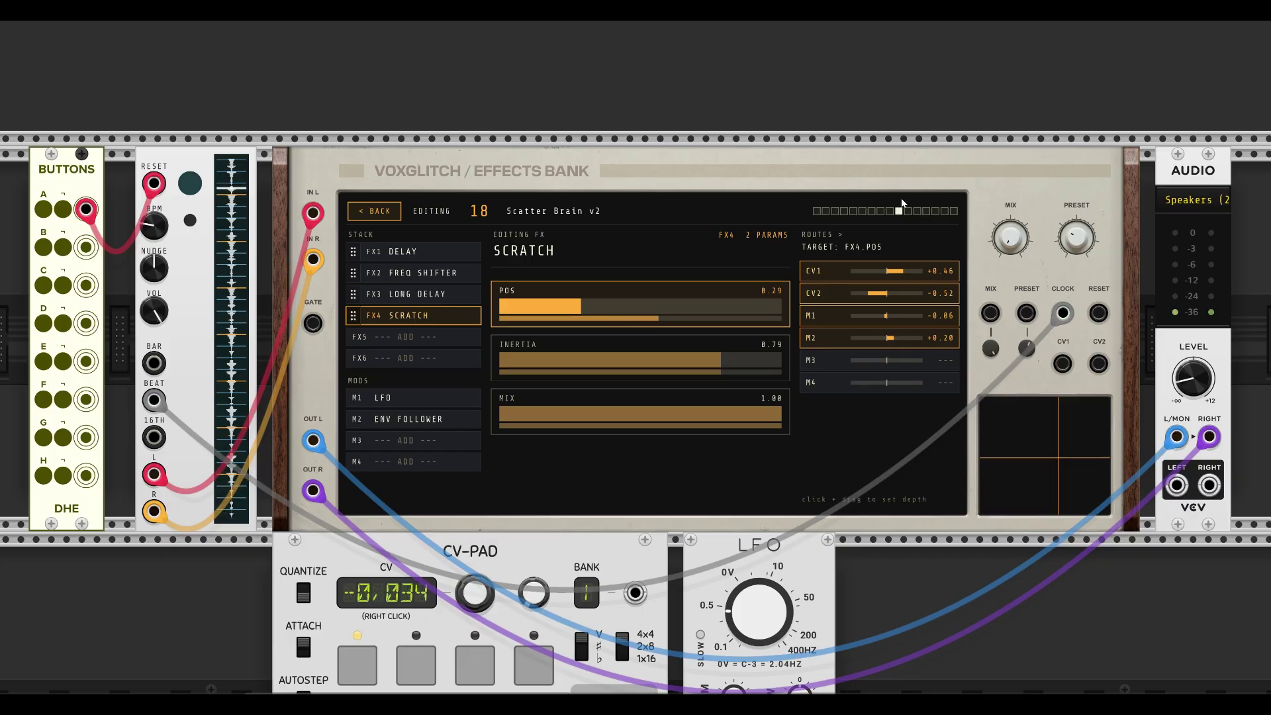
# Review the Effects Bank module's options for renaming, saving, loading, clearing and resetting the current preset, and its mix mode
pyautogui.rightClick(595, 246)
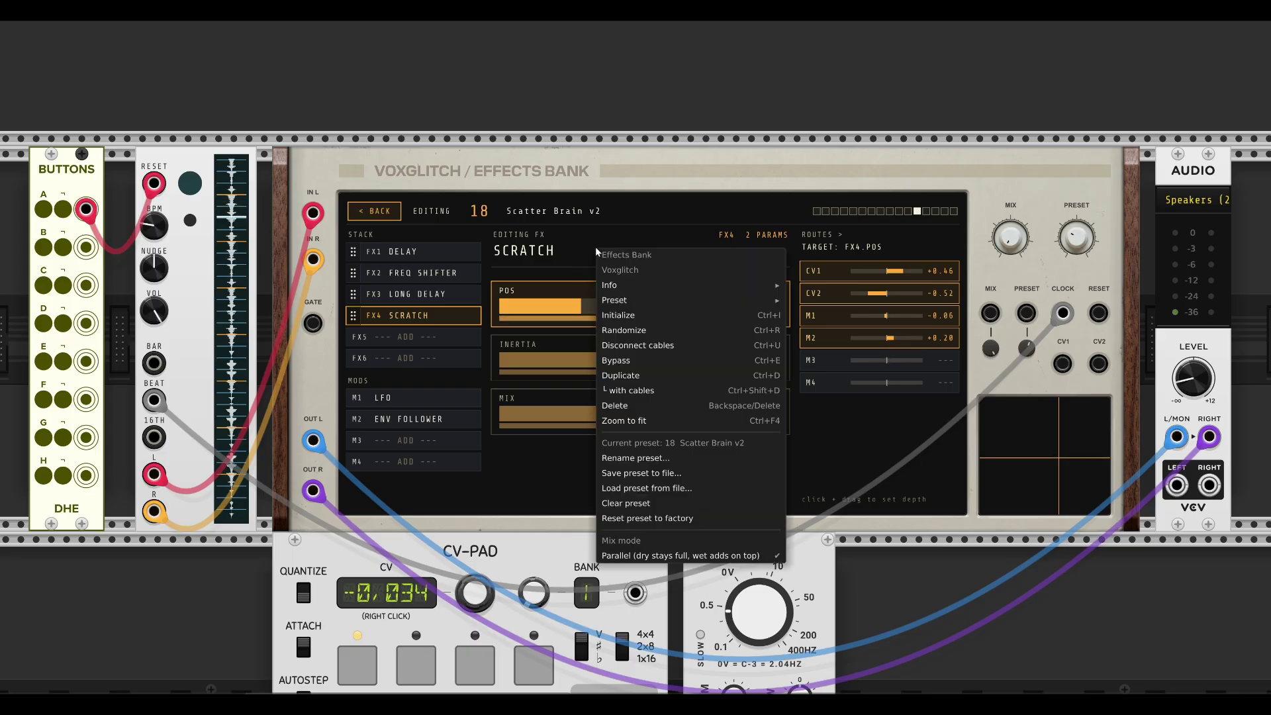
pyautogui.rightClick(624, 160)
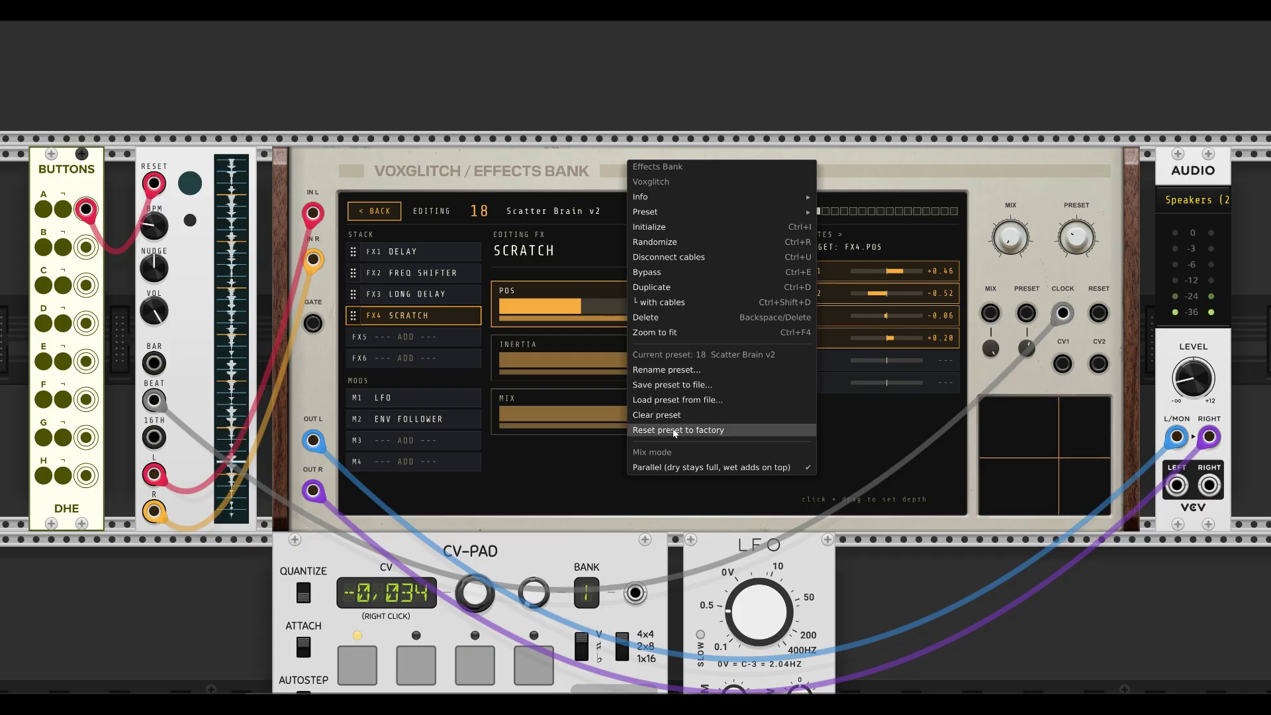
pyautogui.click(557, 484)
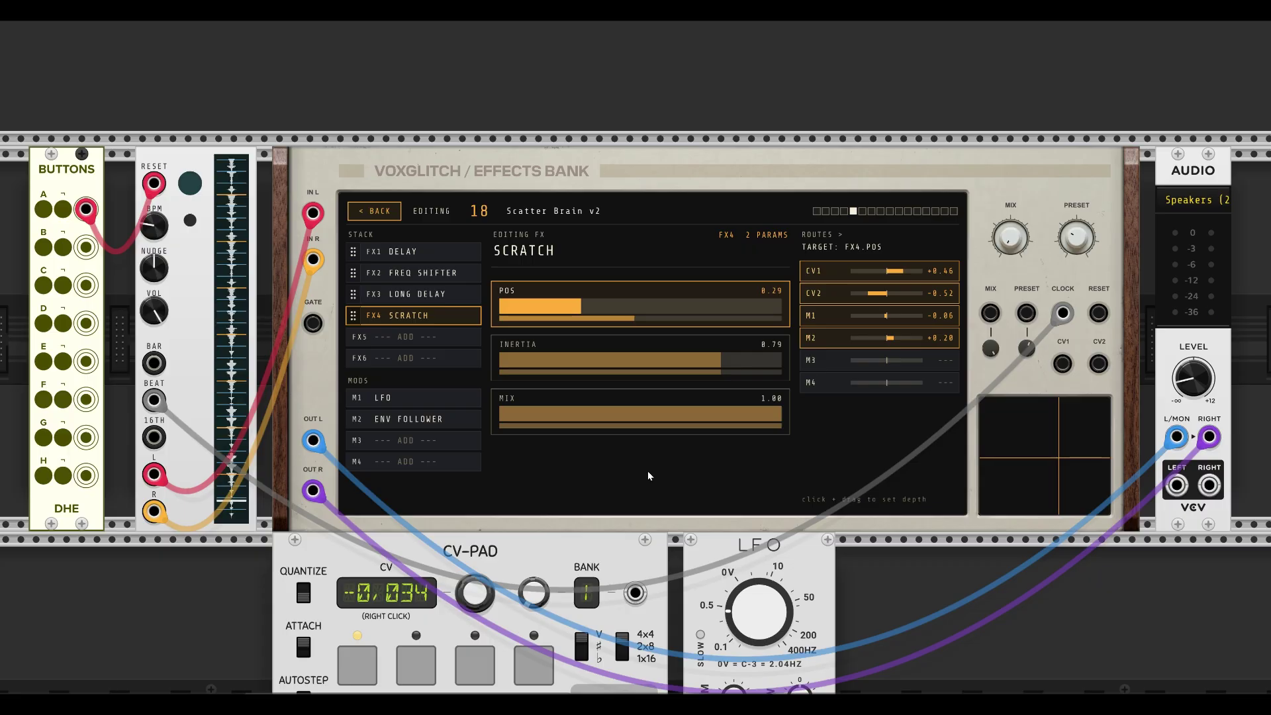